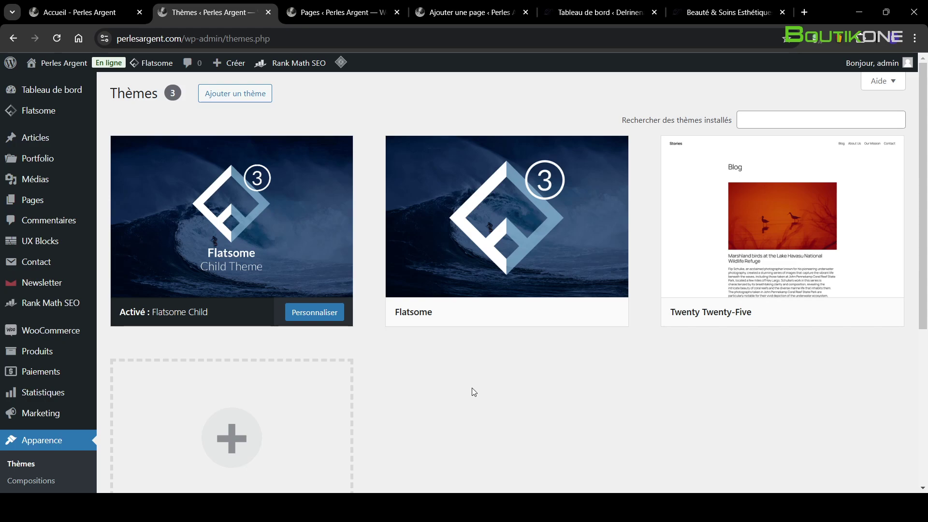
# Step: Switch to the open new-page form and title the page "Formation UX"
pyautogui.moveTo(224, 230)
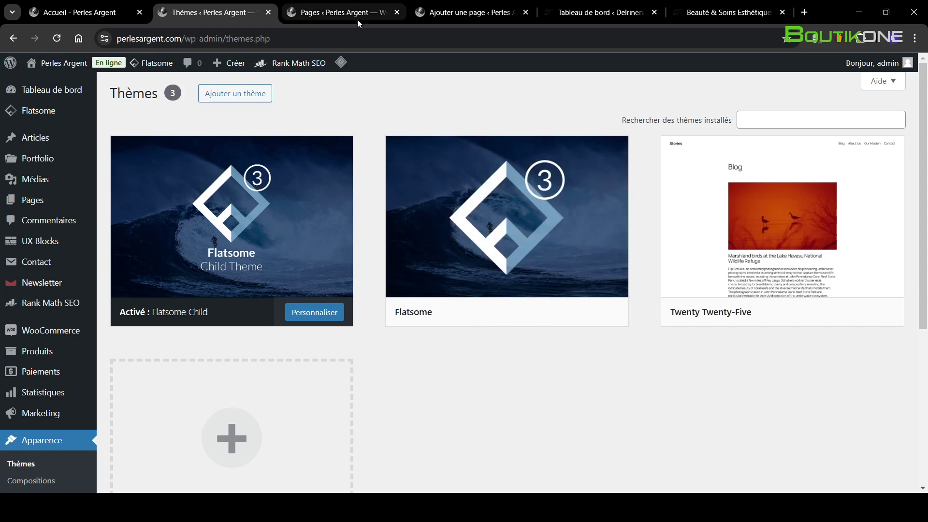
pyautogui.click(350, 14)
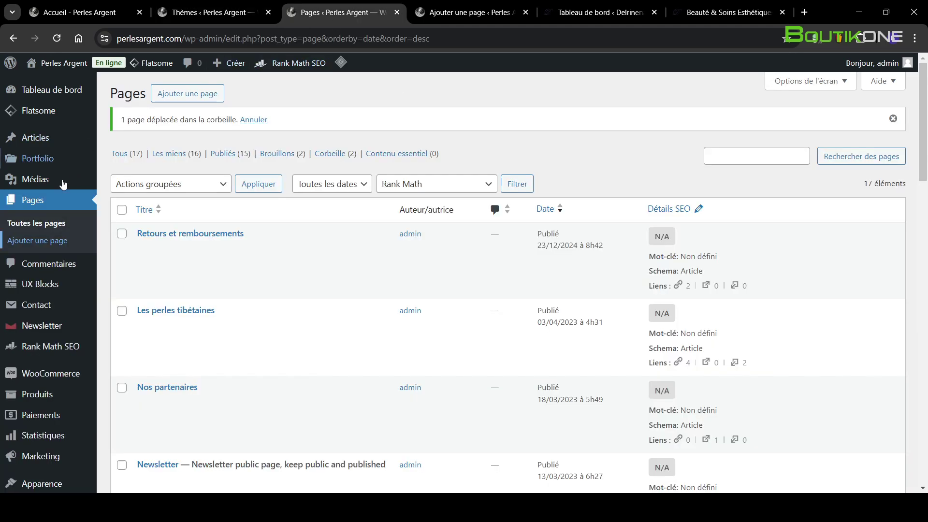
pyautogui.click(471, 12)
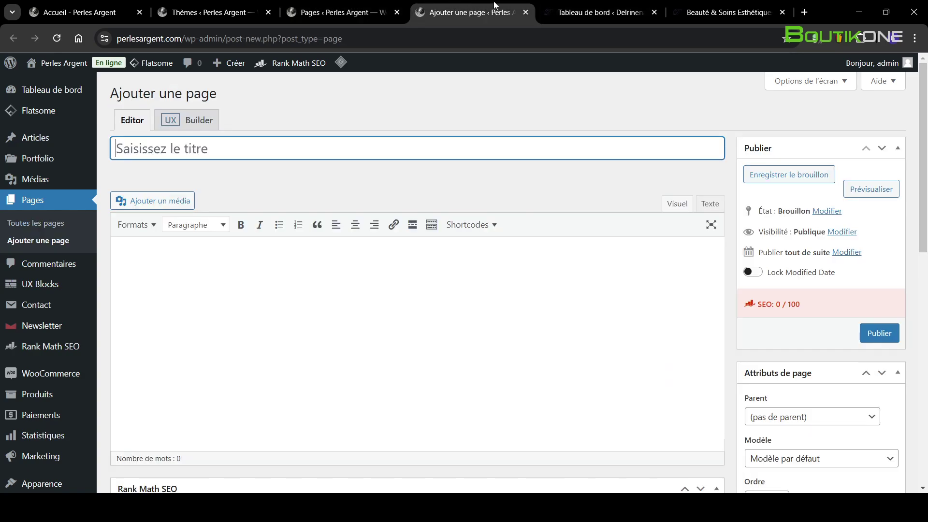
pyautogui.write('Form')
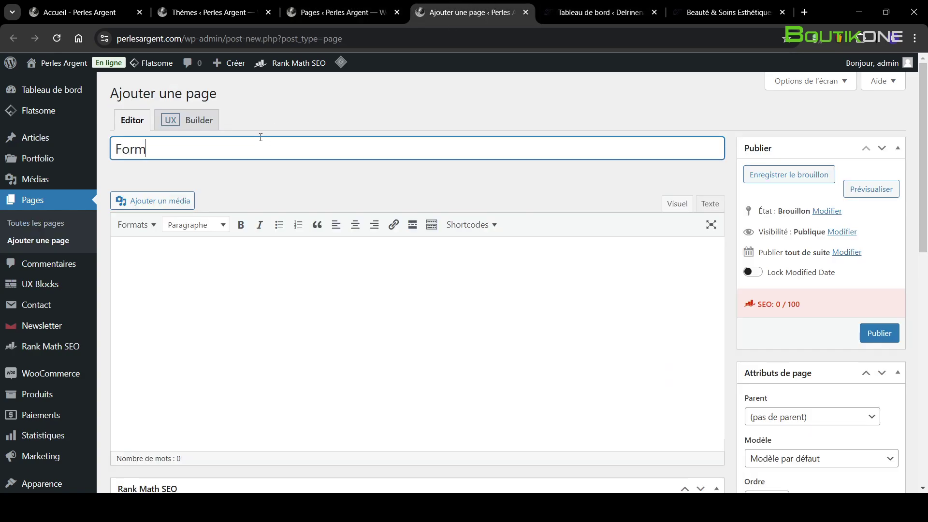
pyautogui.write('ation UX')
# Step: Set the page's visibility to private (Privée) and publish it
pyautogui.click(841, 232)
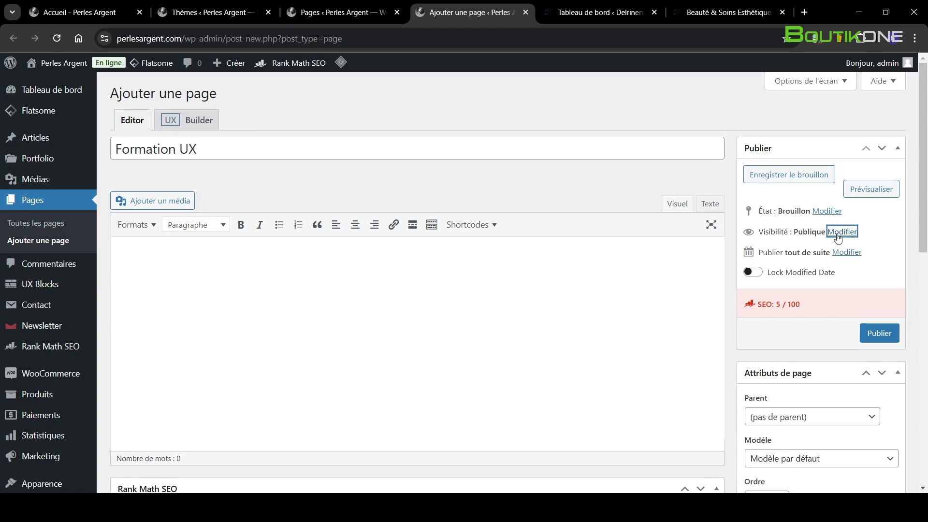
pyautogui.click(748, 269)
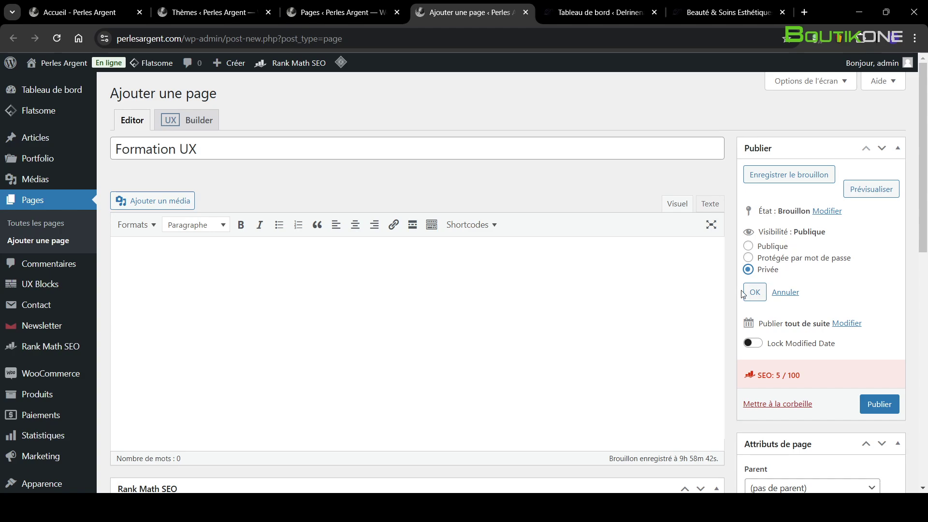
pyautogui.click(755, 292)
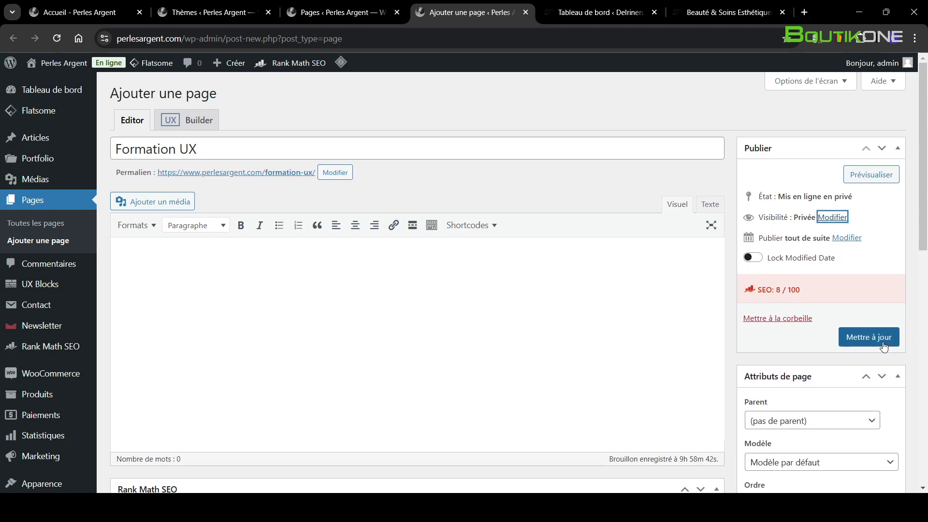
pyautogui.click(884, 344)
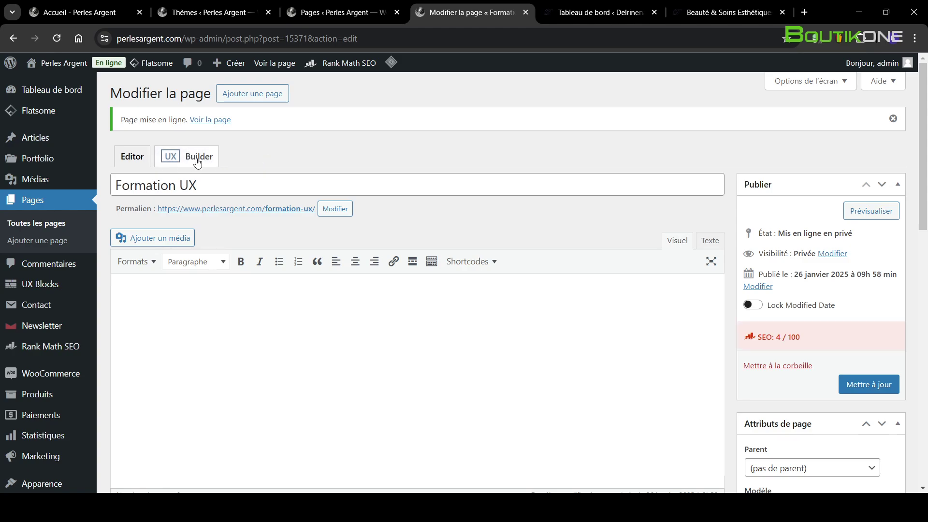
# Step: View the published page on the site and open it for editing with UX Builder
pyautogui.click(274, 65)
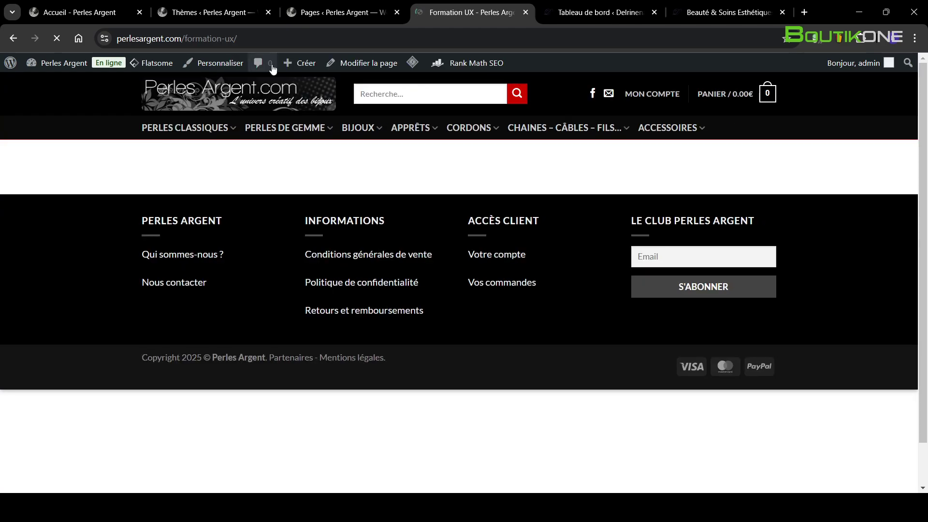
pyautogui.moveTo(344, 71)
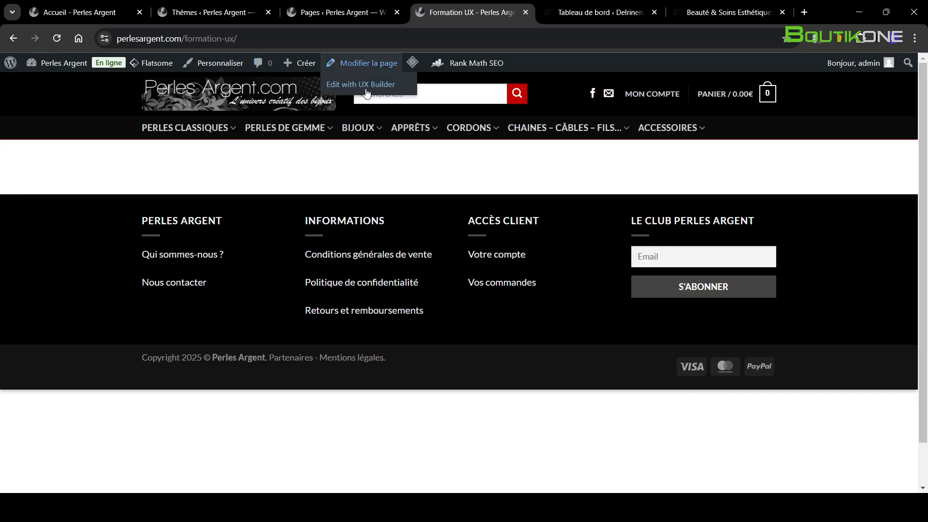
pyautogui.click(366, 86)
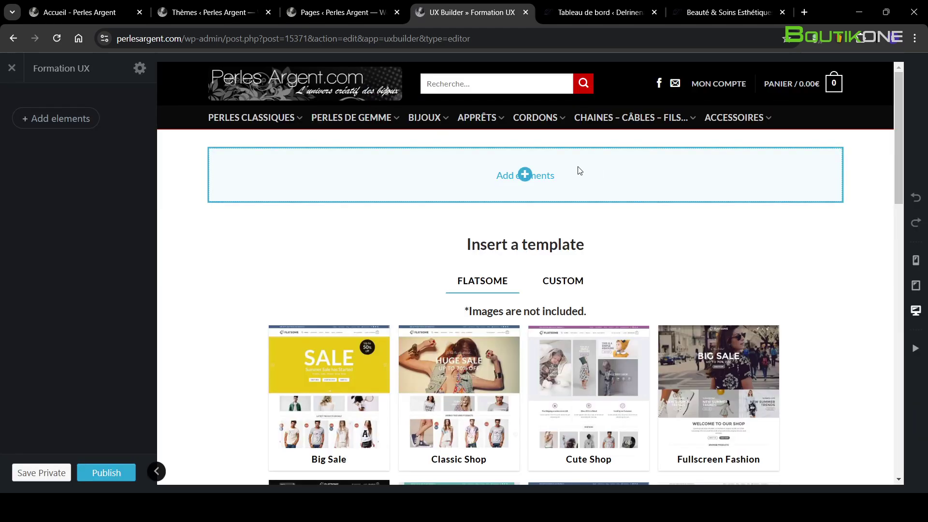
# Step: Add a Row element with the "2 Columns" preset to the empty page
pyautogui.click(526, 175)
pyautogui.scroll(-2, 520, 173)
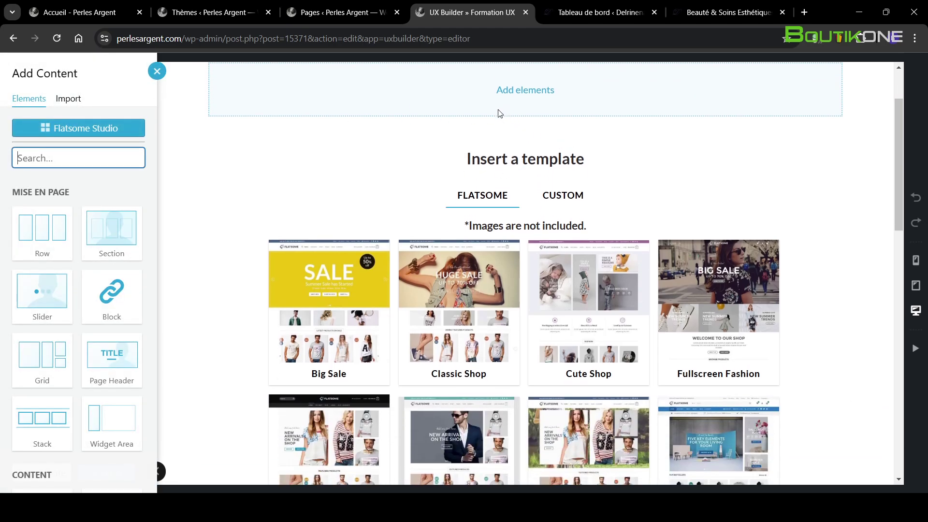
pyautogui.click(45, 243)
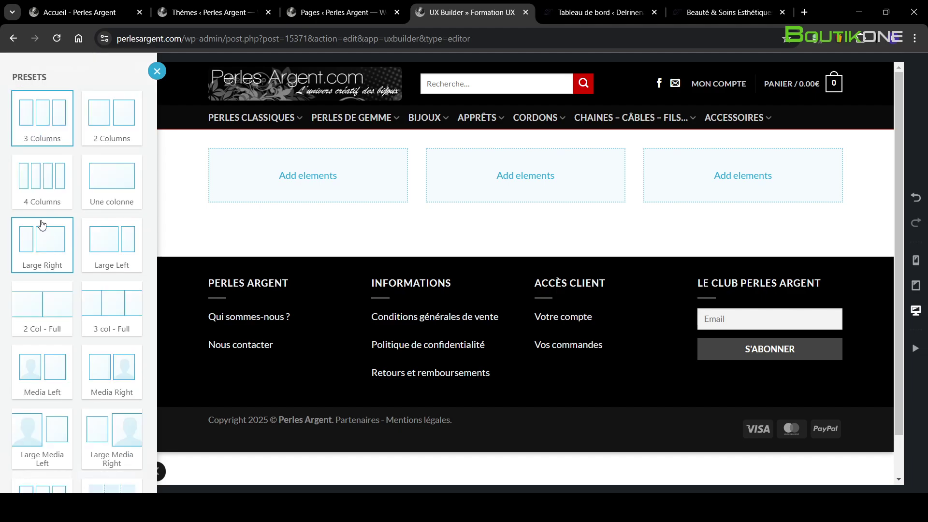
pyautogui.click(111, 121)
pyautogui.scroll(-2, 110, 292)
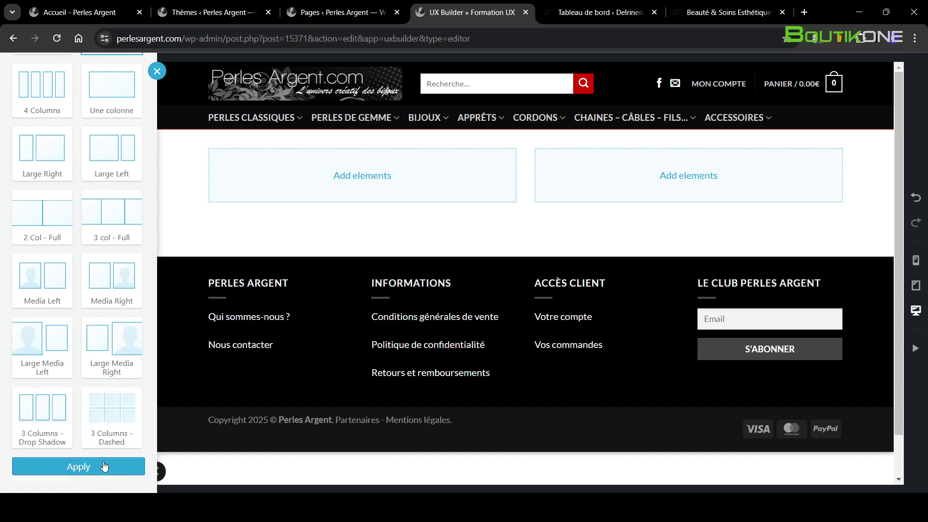
pyautogui.click(103, 467)
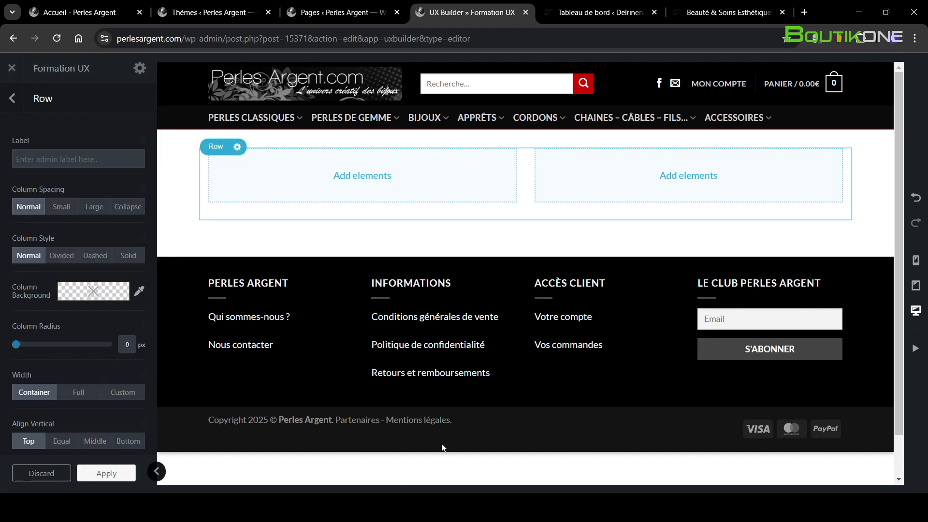
# Step: Add a default Text element to the row's first column
pyautogui.click(361, 175)
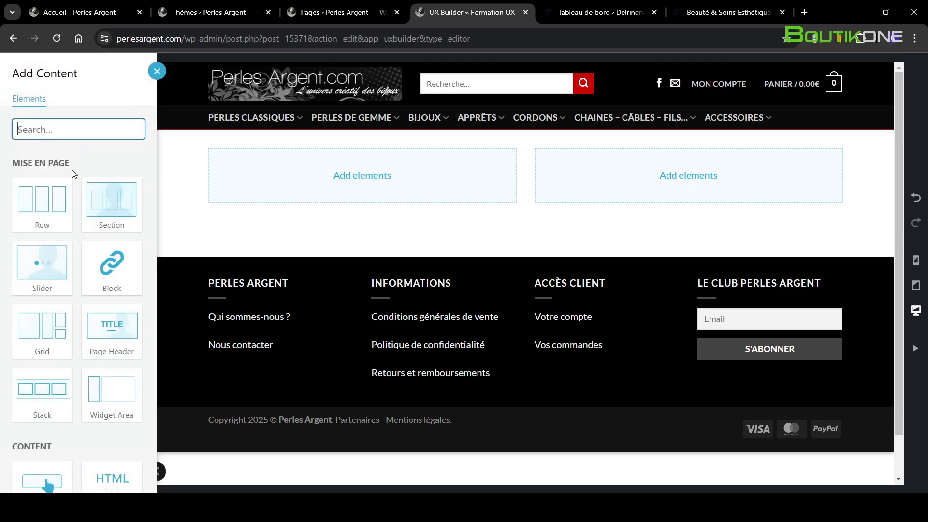
pyautogui.write('text')
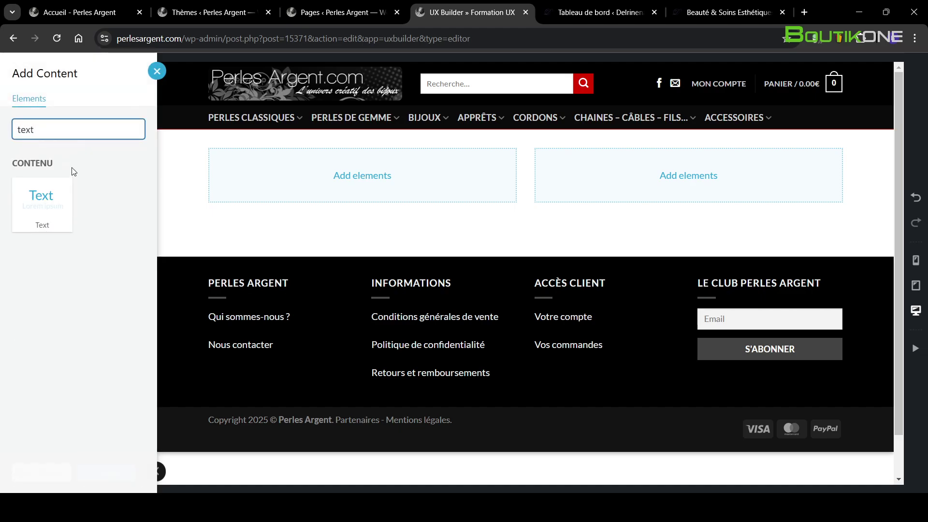
pyautogui.click(68, 182)
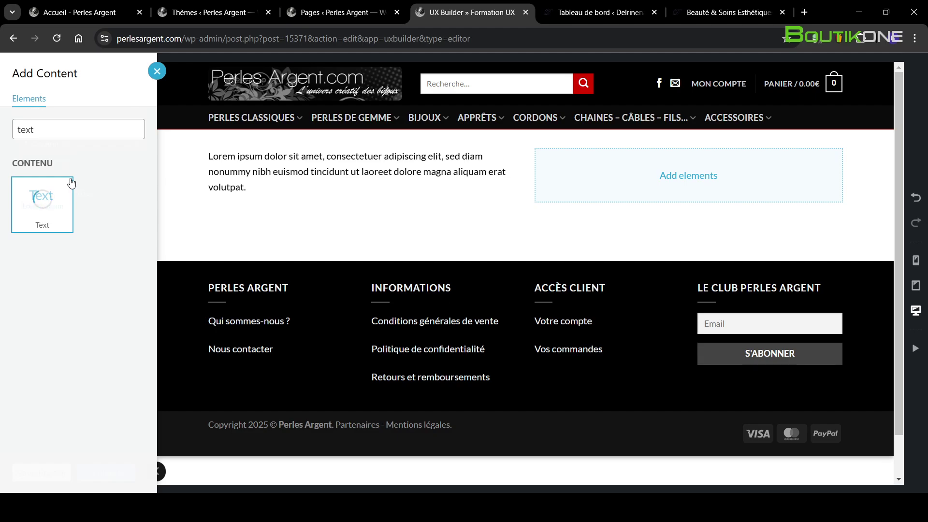
# Step: Add an Image element to the row's empty second column
pyautogui.click(692, 178)
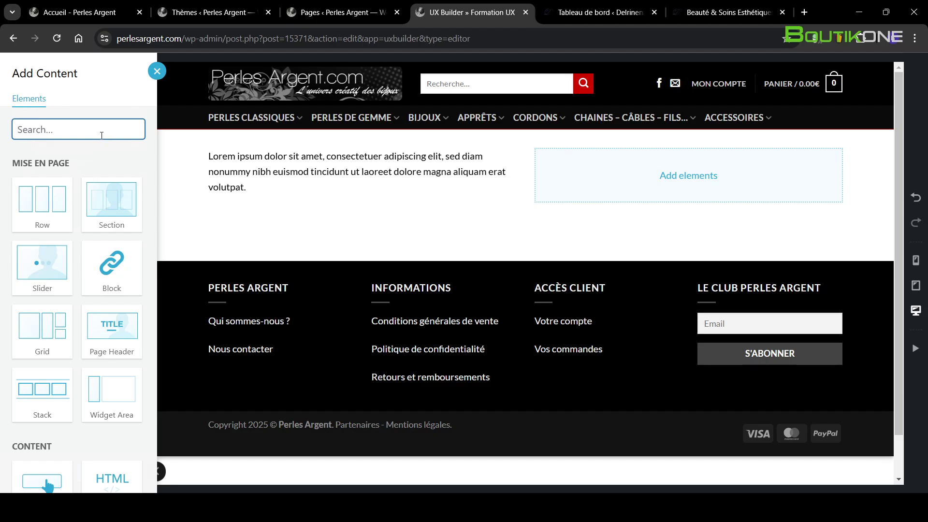
pyautogui.write('ima')
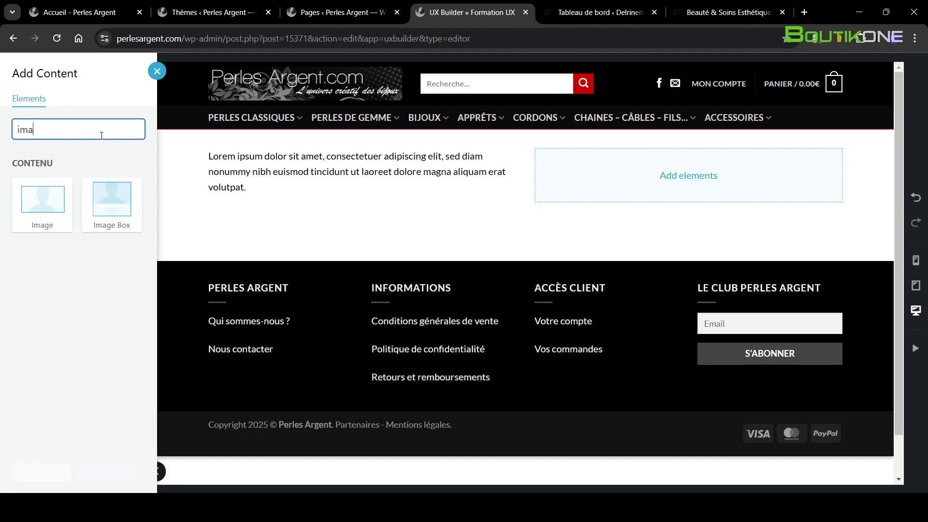
pyautogui.click(42, 200)
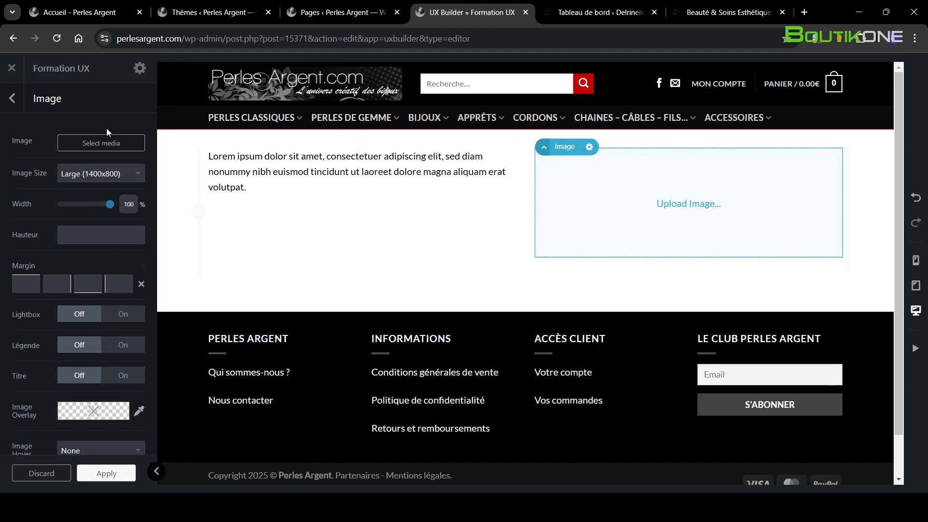
# Step: Fill the Image element with the media library photo of the man with a backpack beside palm leaves
pyautogui.click(101, 143)
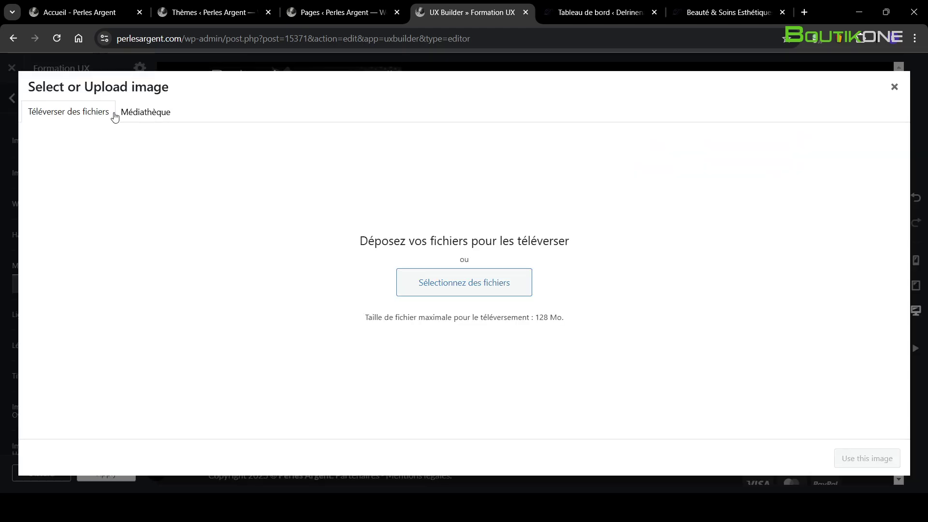
pyautogui.click(145, 116)
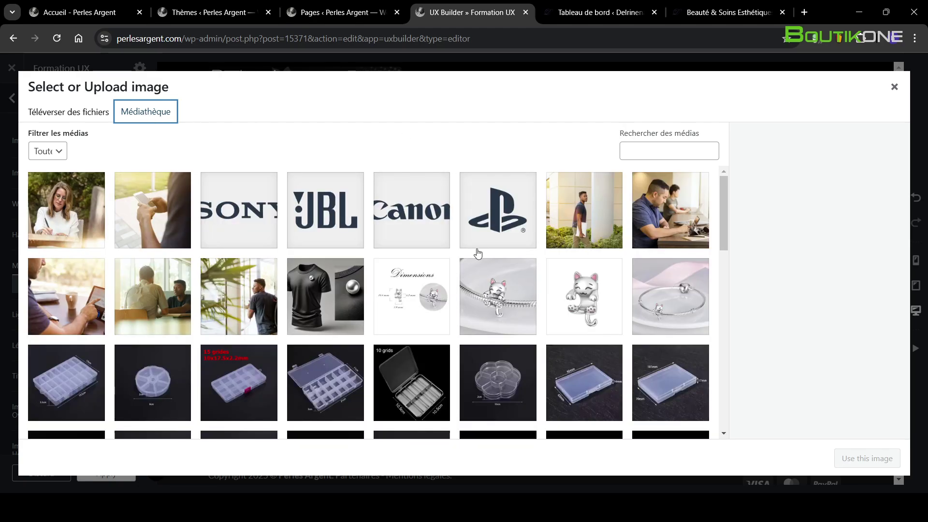
pyautogui.click(238, 305)
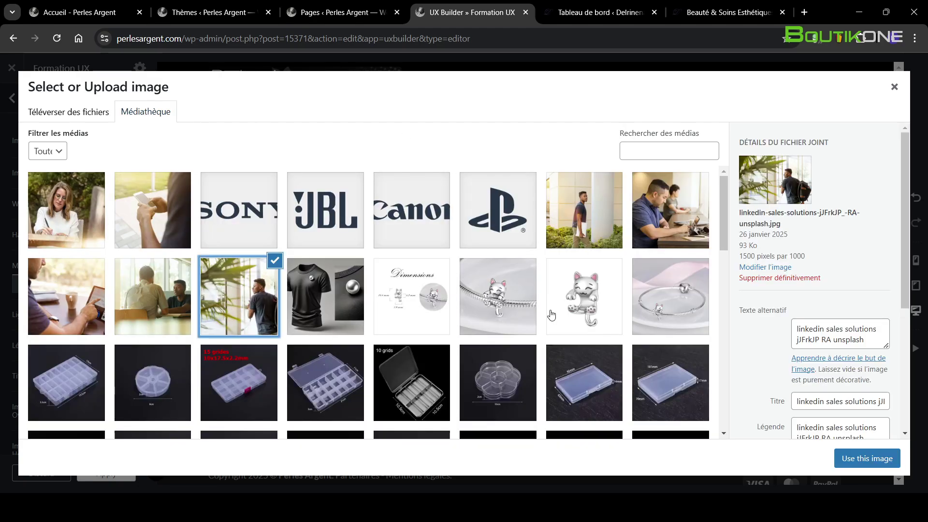
pyautogui.click(856, 459)
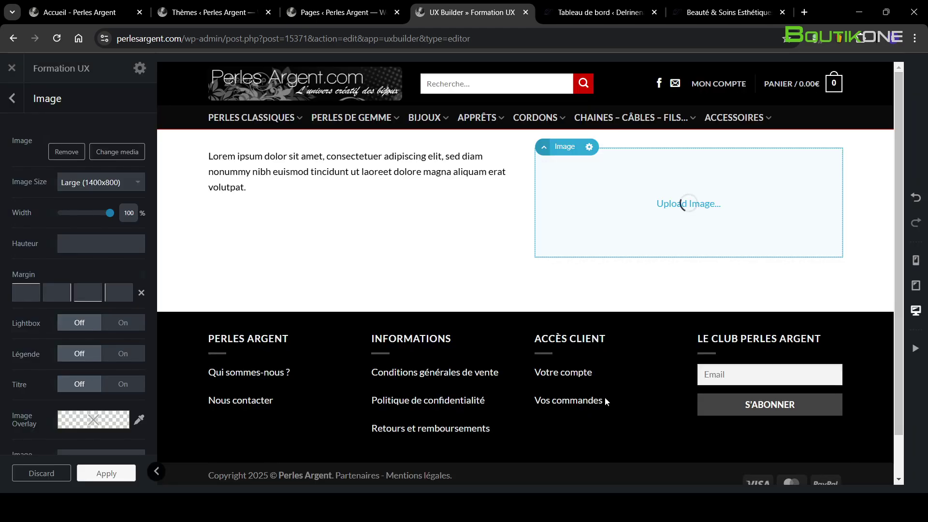
pyautogui.click(248, 174)
pyautogui.click(48, 140)
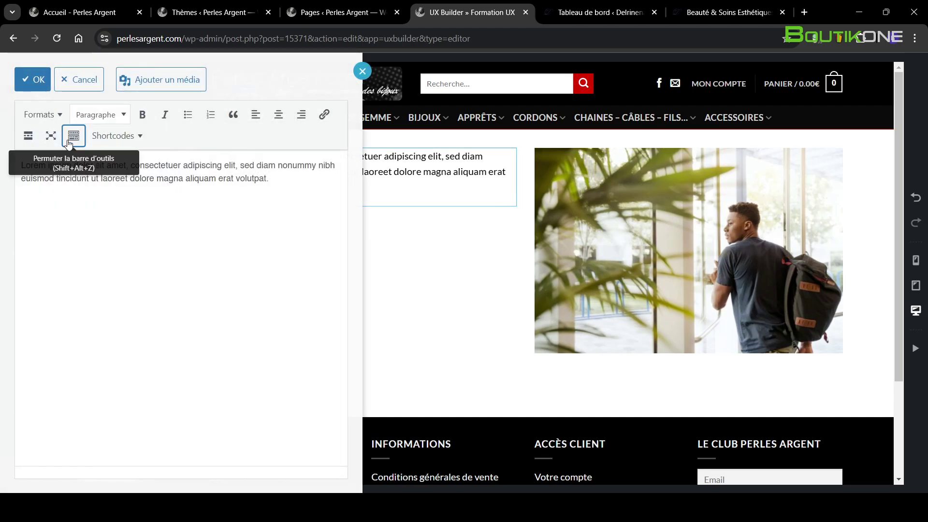
pyautogui.click(362, 71)
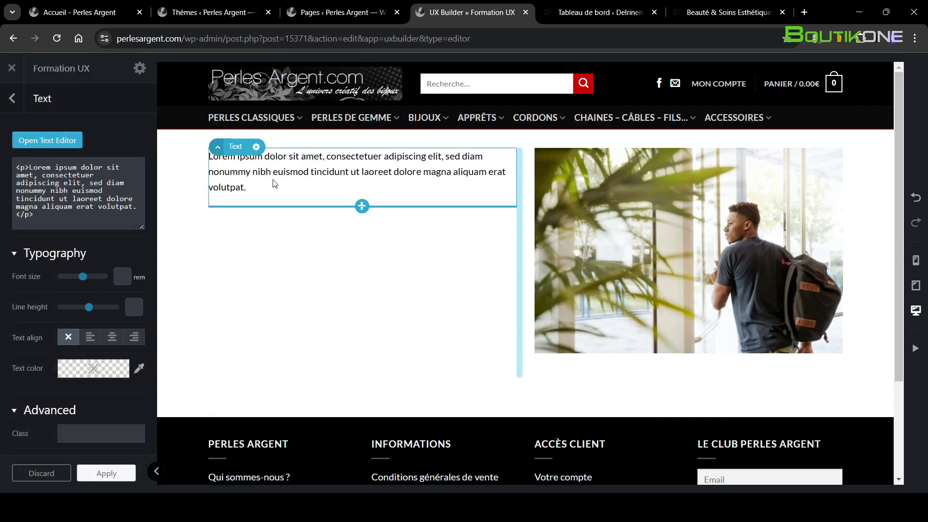
# Step: Delete the Text element from the first column
pyautogui.click(256, 148)
pyautogui.click(247, 274)
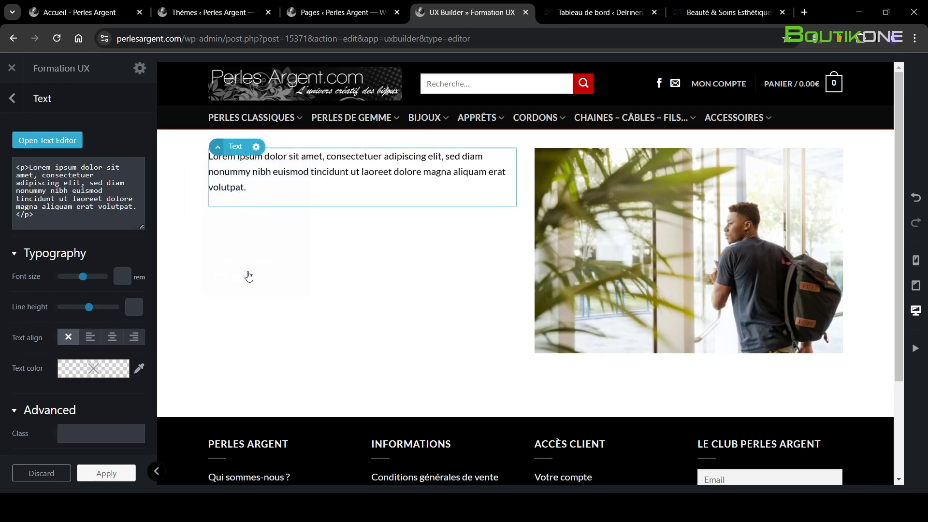
pyautogui.click(256, 146)
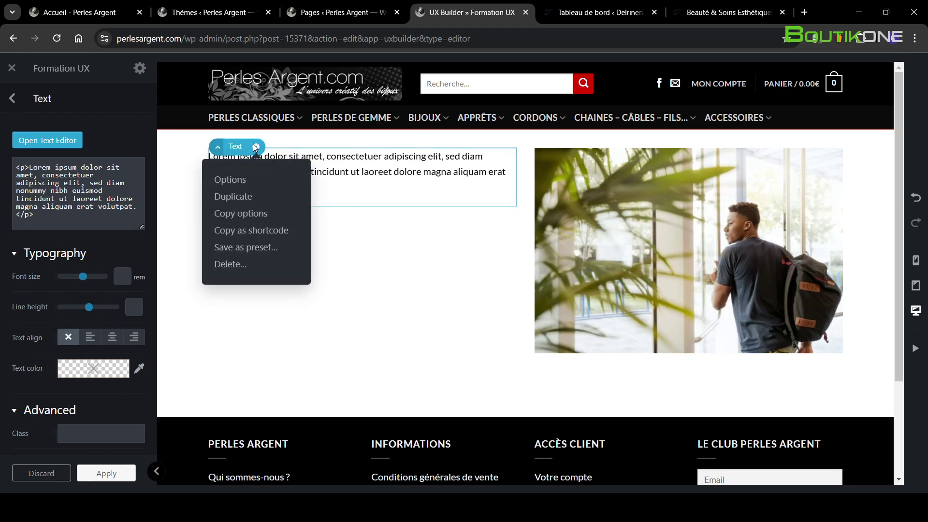
pyautogui.click(246, 265)
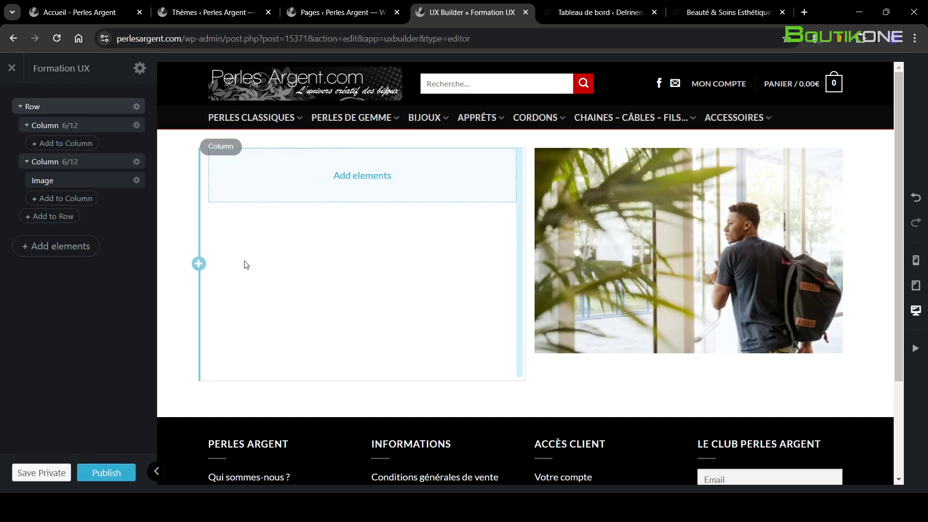
# Step: Add a Text element with the "Paragraph with Sub Headline" preset to the empty first column
pyautogui.click(359, 180)
pyautogui.write('te')
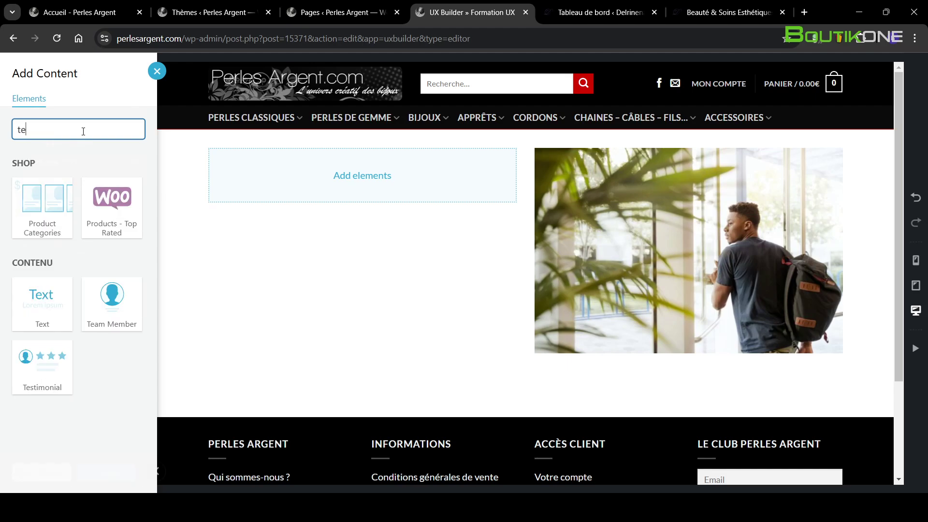
pyautogui.write('st')
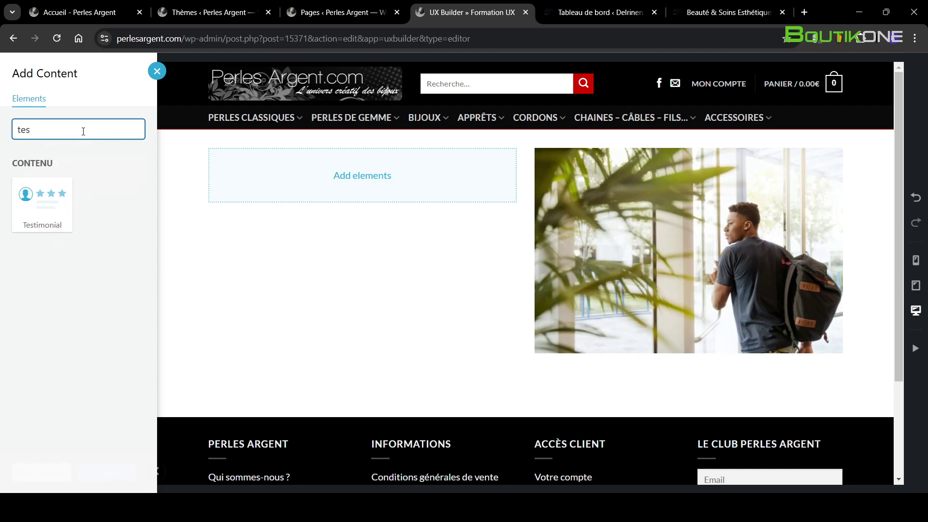
pyautogui.press('BackSpace')
pyautogui.click(41, 315)
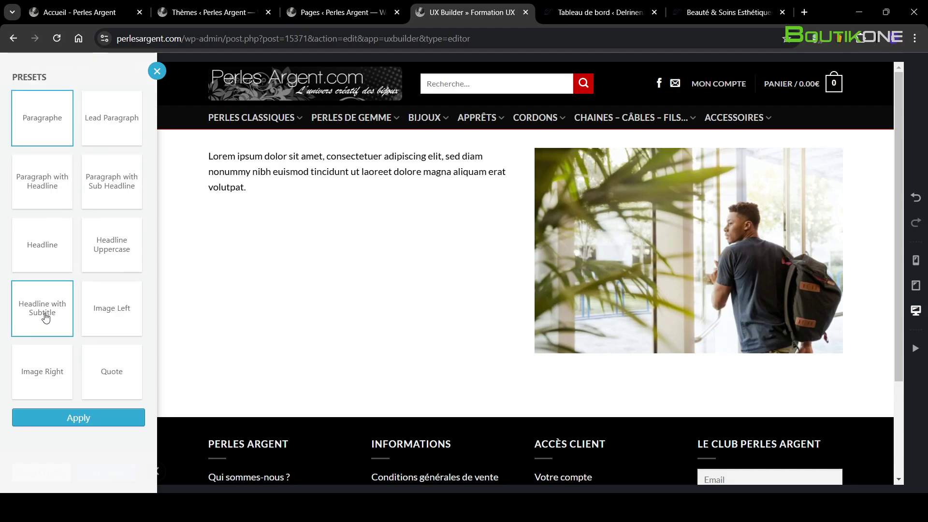
pyautogui.click(111, 183)
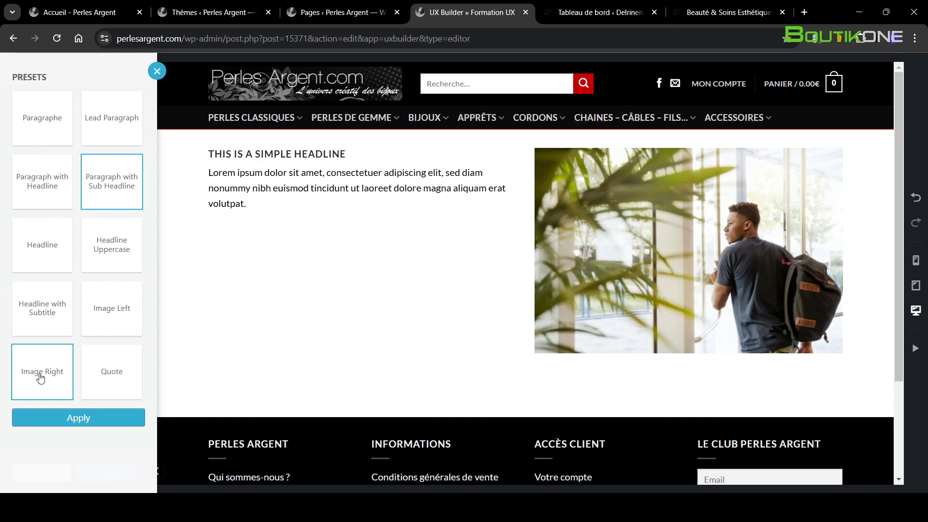
pyautogui.click(66, 428)
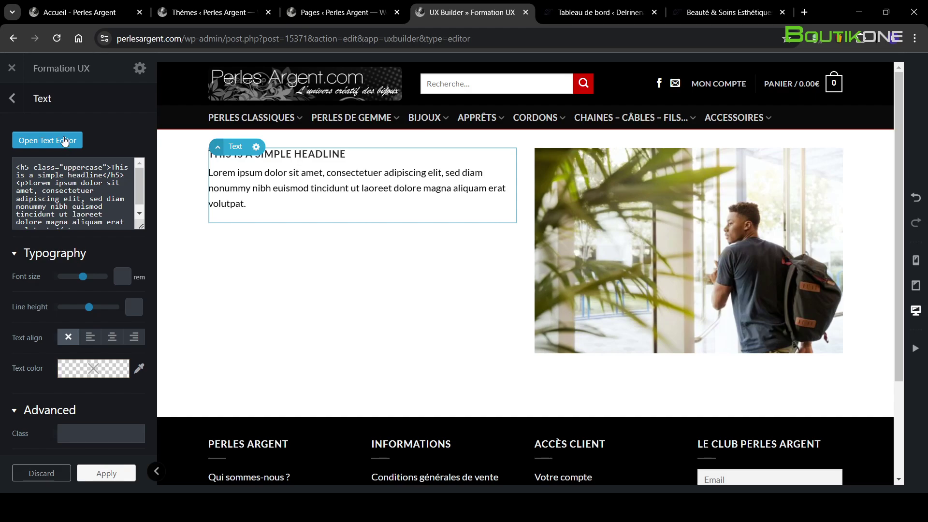
# Step: Duplicate the Lorem ipsum paragraph as a second paragraph in the first column's Text element
pyautogui.click(65, 141)
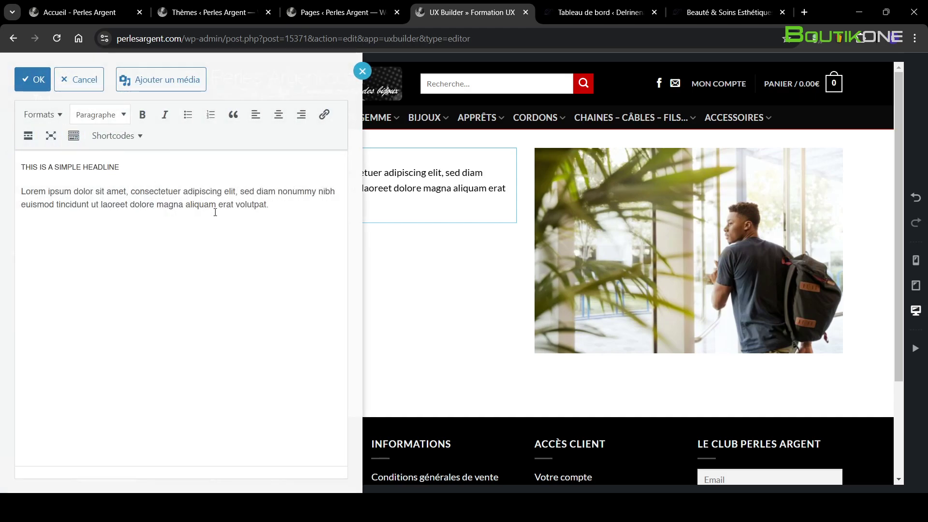
pyautogui.hotkey('ctrl', 'a')
pyautogui.click(166, 205)
pyautogui.moveTo(290, 210); pyautogui.dragTo(1, 187)
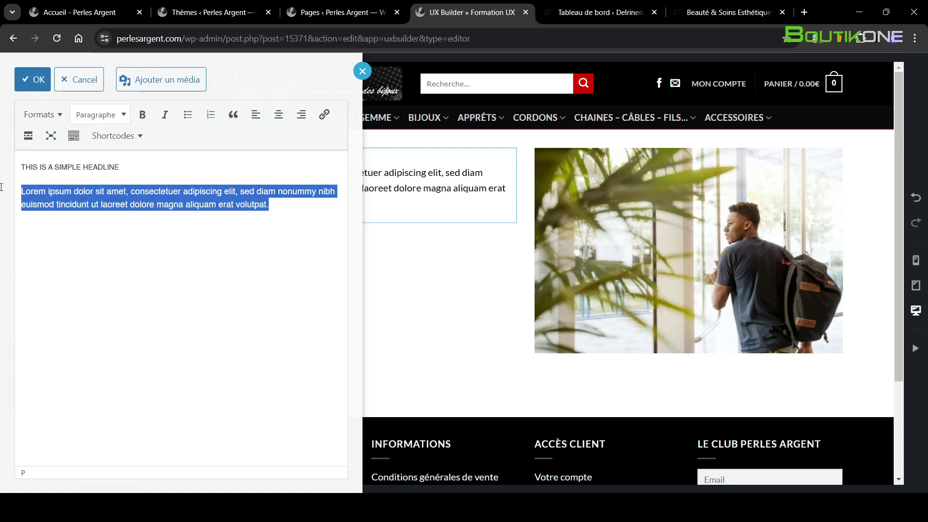
pyautogui.hotkey('ctrl', 'c')
pyautogui.click(295, 205)
pyautogui.press('Return')
pyautogui.hotkey('ctrl', 'v')
# Step: Add a third paragraph containing the Lorem ipsum text twice, separated by a space, and accept the text
pyautogui.press('Return')
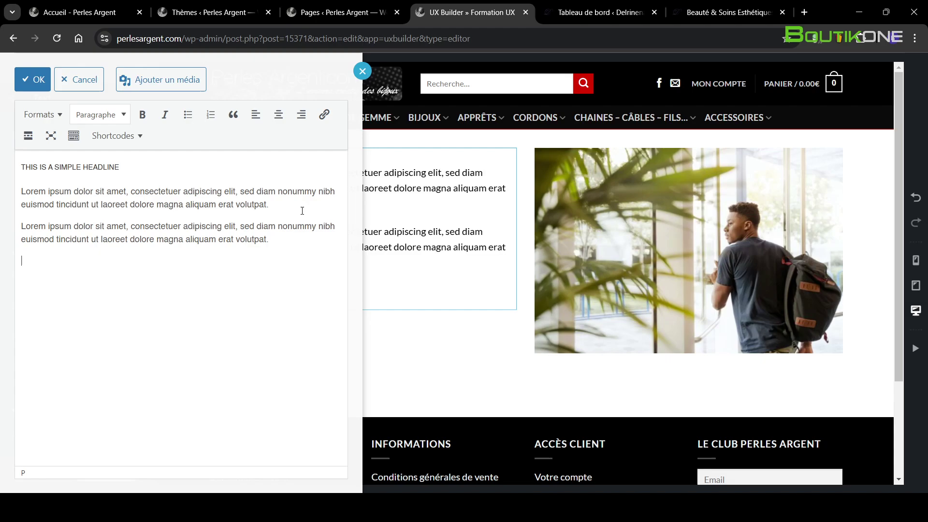
pyautogui.hotkey('ctrl', 'v')
pyautogui.hotkey('ctrl', 'v')
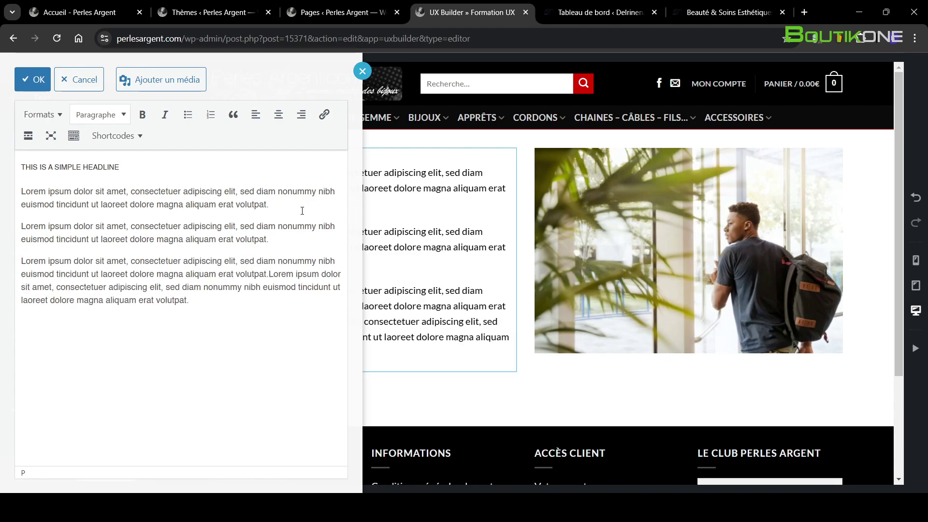
pyautogui.moveTo(272, 276); pyautogui.dragTo(269, 274)
pyautogui.click(269, 274)
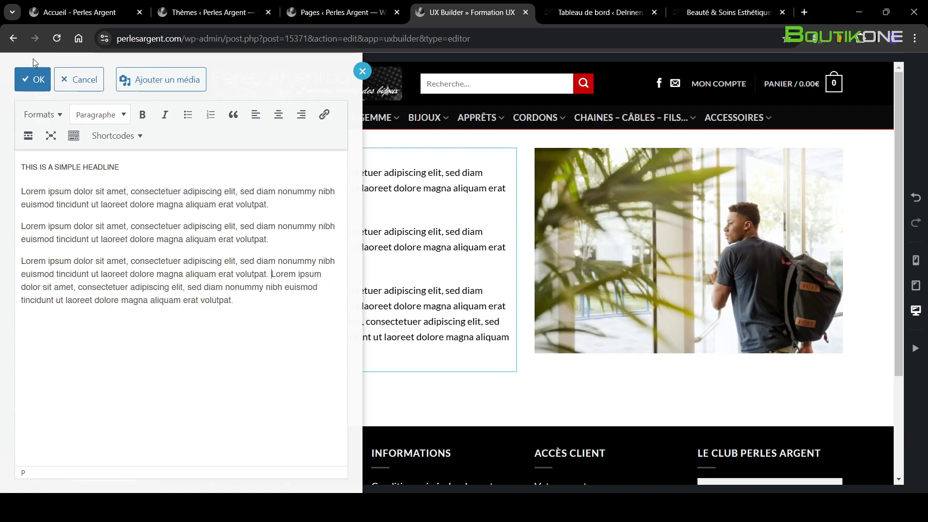
pyautogui.click(35, 80)
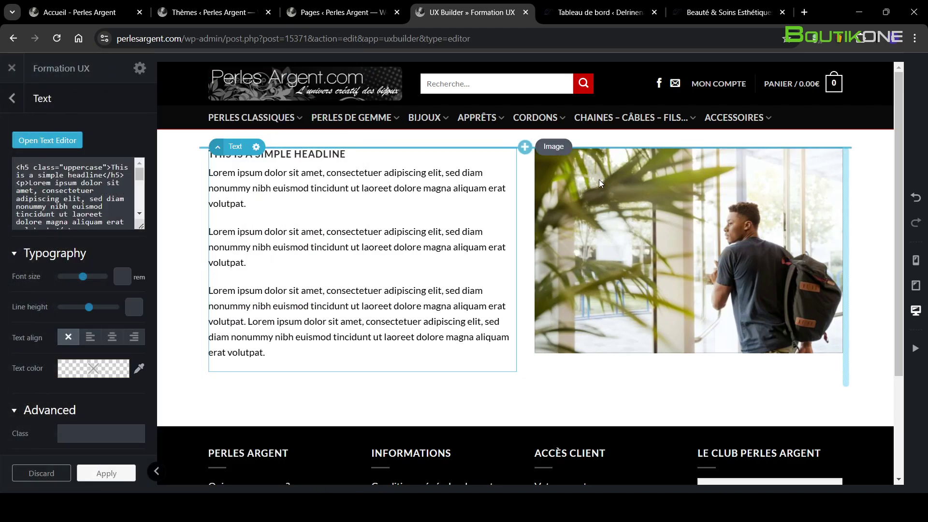
pyautogui.click(13, 98)
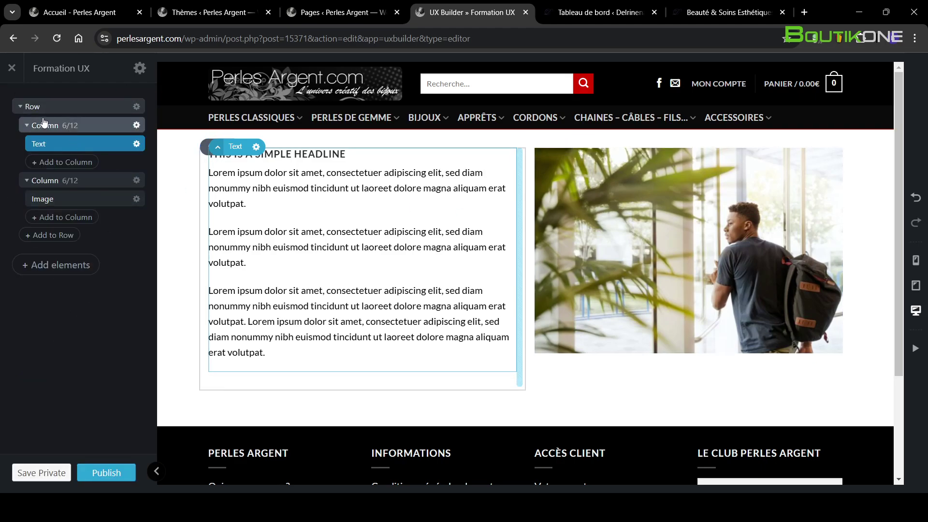
# Step: Examine the page structure by collapsing and expanding the row and its two columns
pyautogui.click(20, 106)
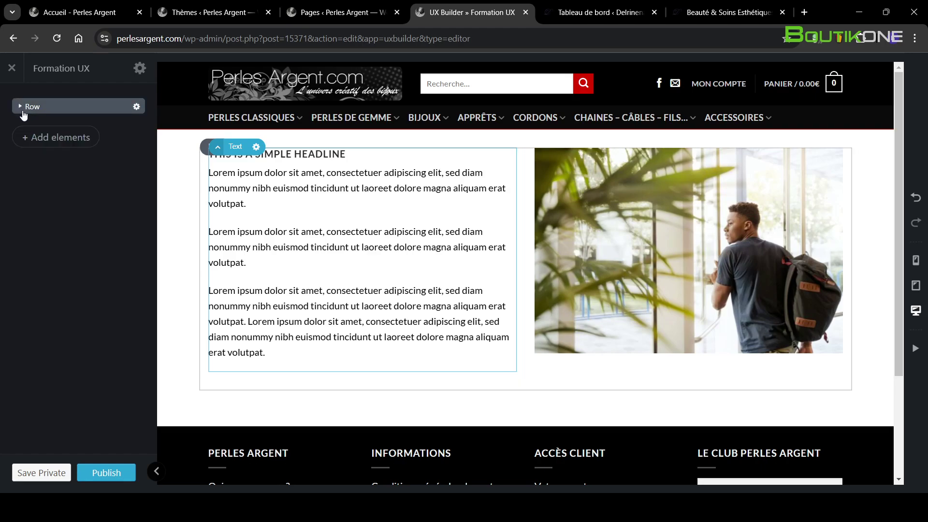
pyautogui.click(20, 106)
pyautogui.click(27, 125)
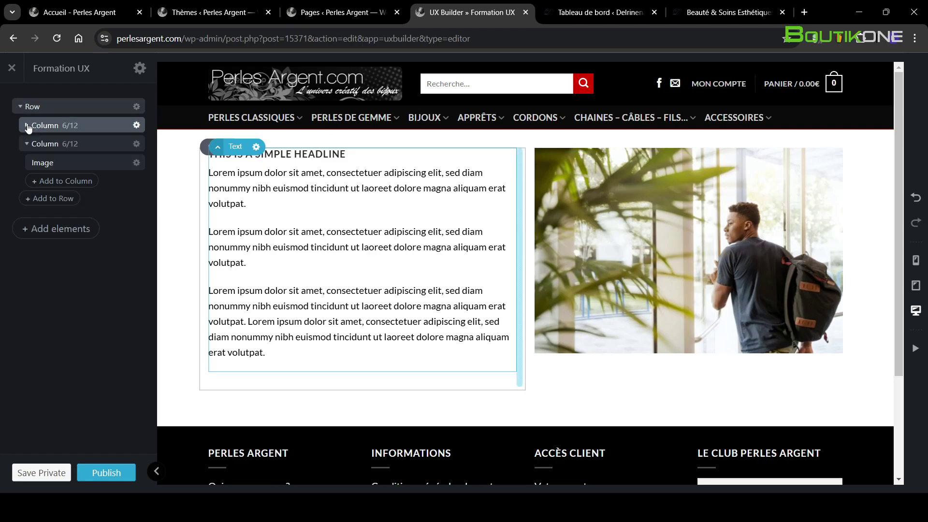
pyautogui.click(26, 144)
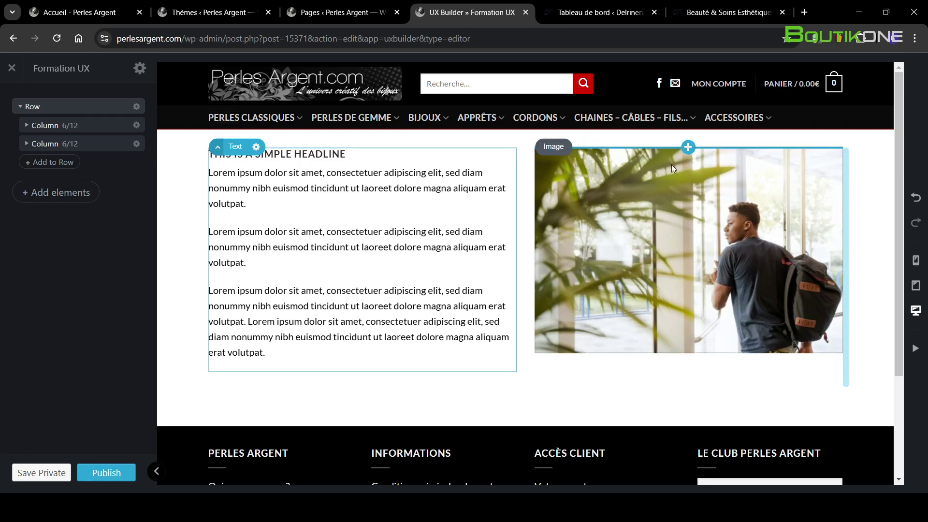
pyautogui.click(27, 144)
pyautogui.click(26, 125)
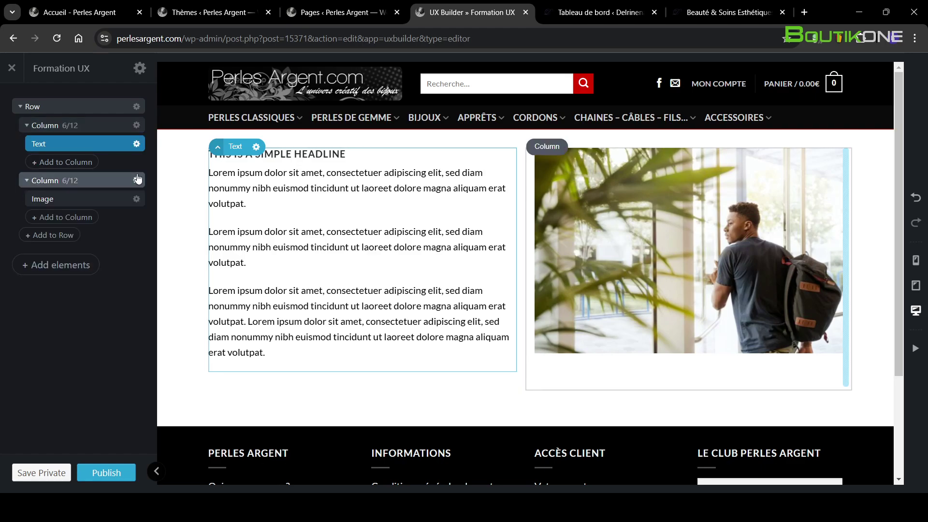
# Step: Set the width of the column containing the text to 3/12
pyautogui.click(136, 125)
pyautogui.click(123, 157)
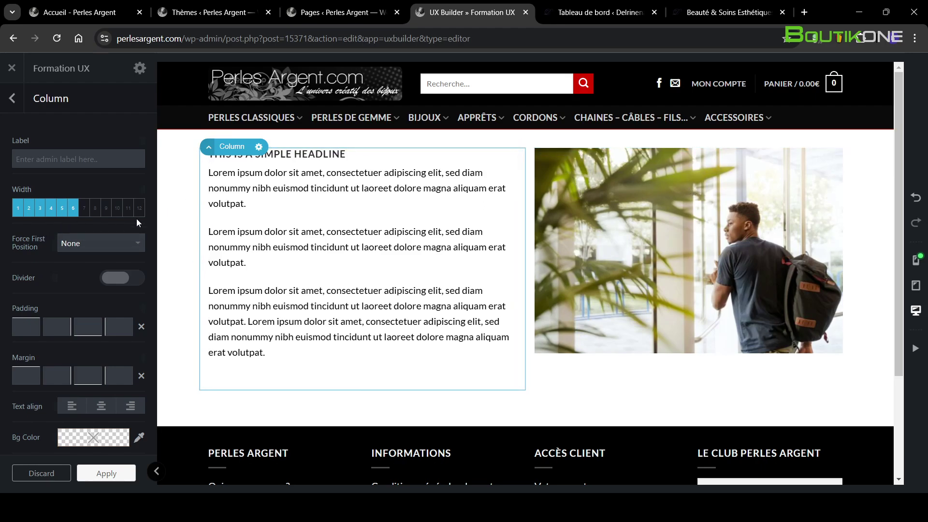
pyautogui.click(40, 208)
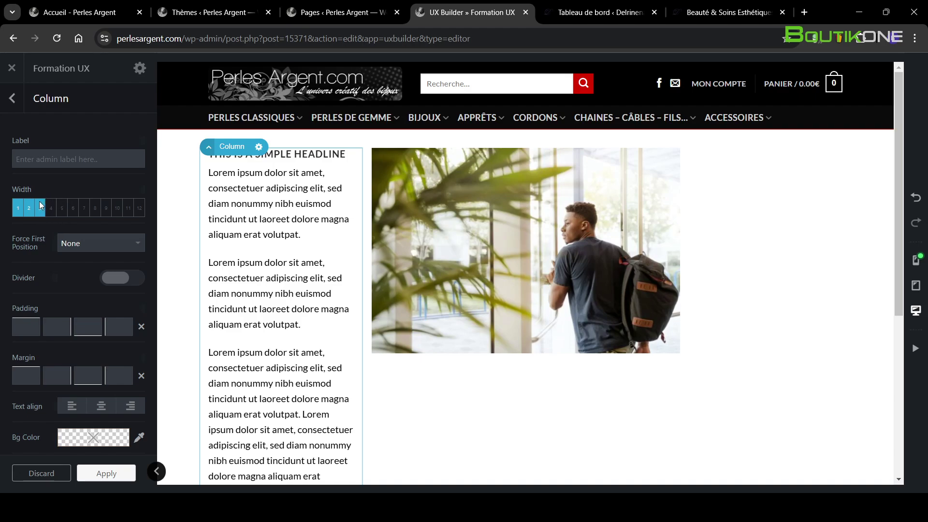
# Step: Set the width of the column containing the image to 9/12 and check the layout
pyautogui.click(396, 195)
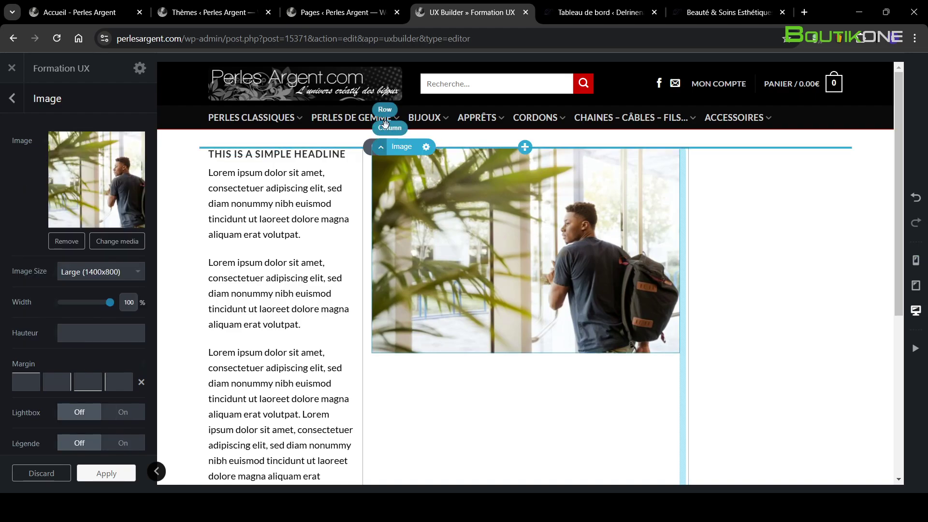
pyautogui.click(387, 126)
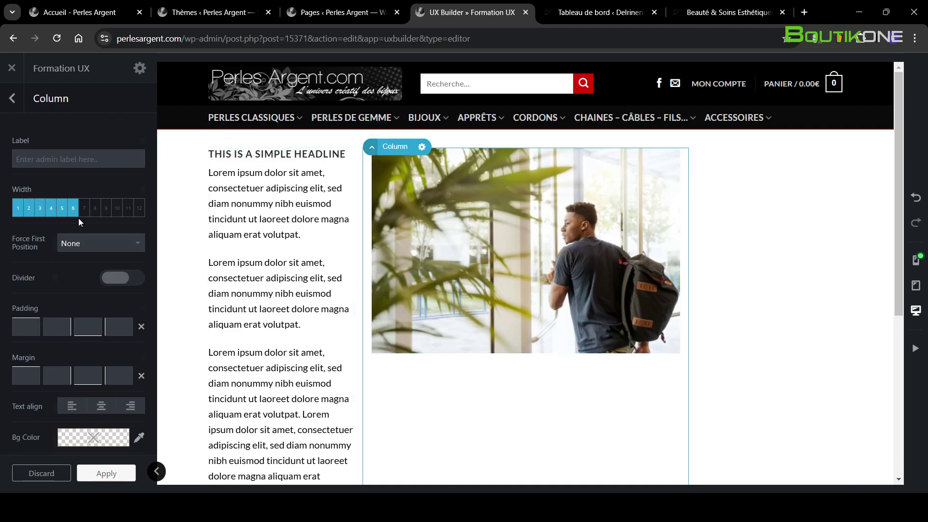
pyautogui.click(107, 209)
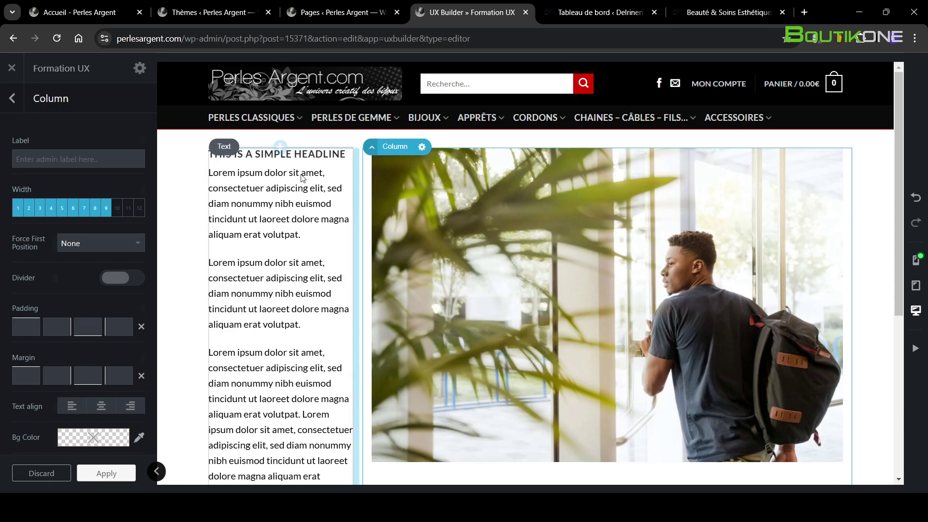
pyautogui.scroll(-5, 549, 239)
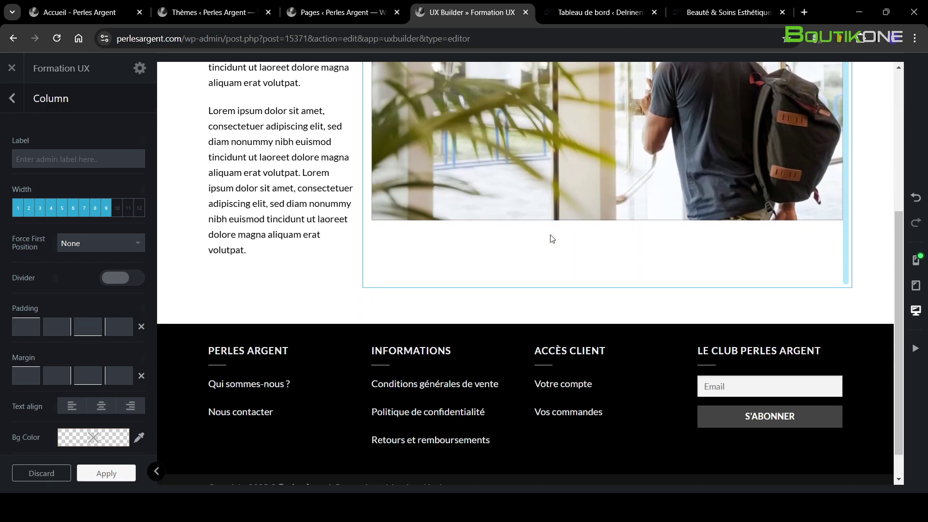
pyautogui.scroll(5, 544, 242)
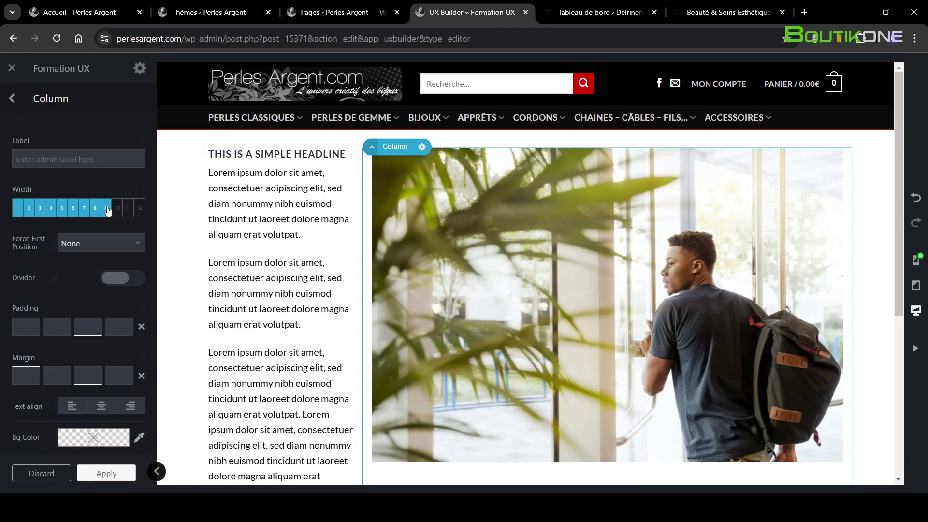
pyautogui.click(8, 100)
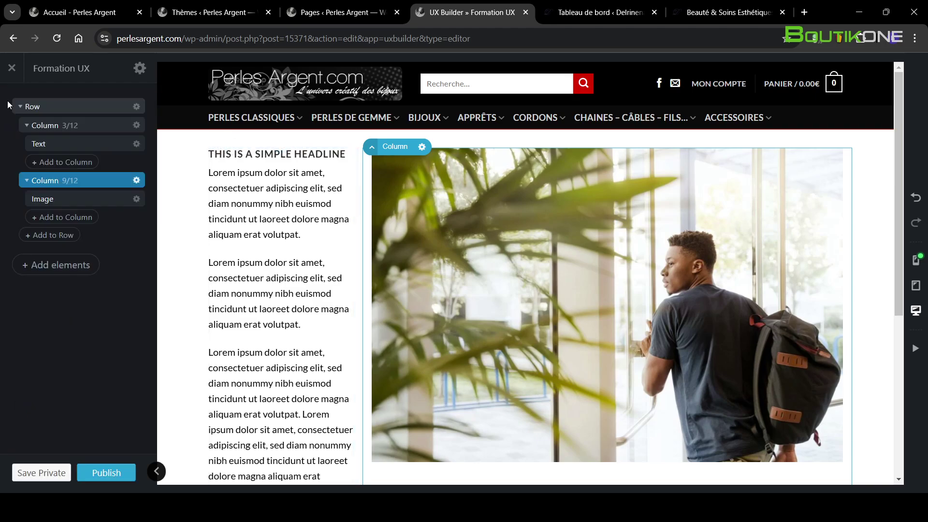
# Step: Set the text column's width back to 6/12 and apply it
pyautogui.click(63, 127)
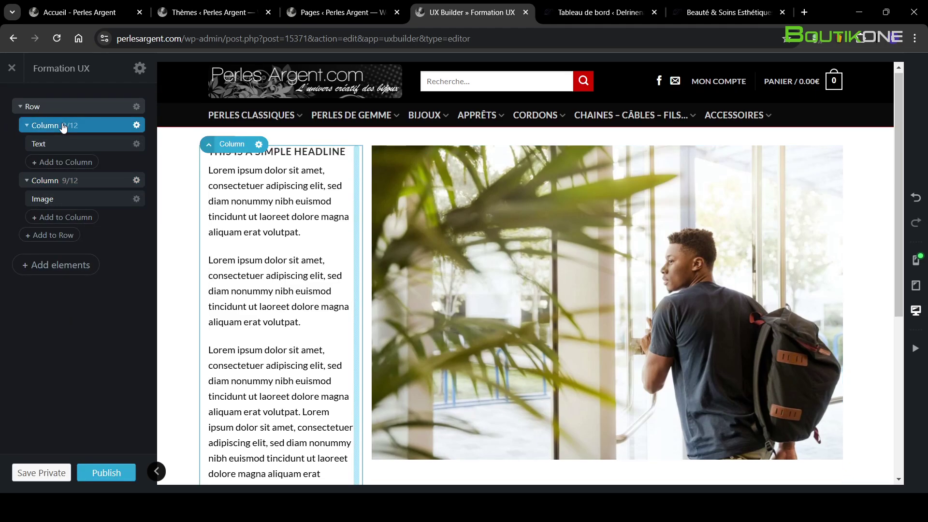
pyautogui.click(136, 125)
pyautogui.click(130, 159)
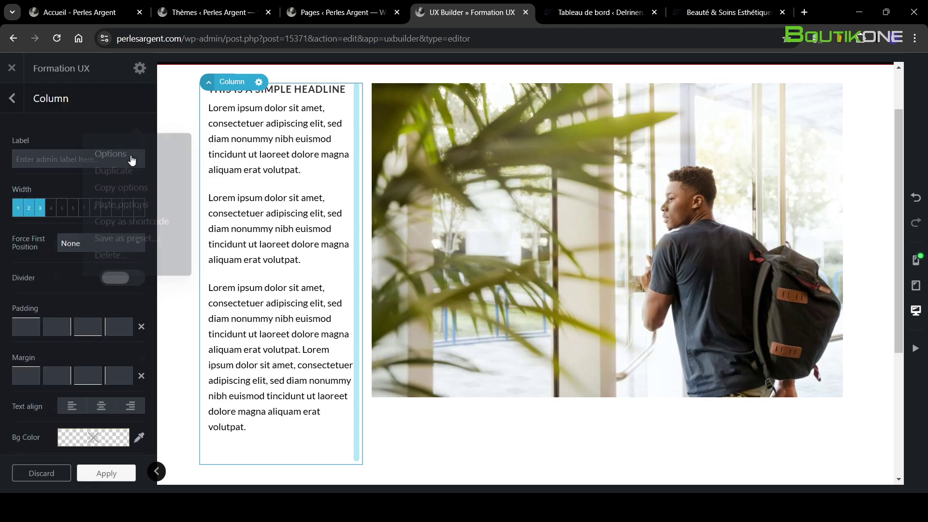
pyautogui.click(74, 211)
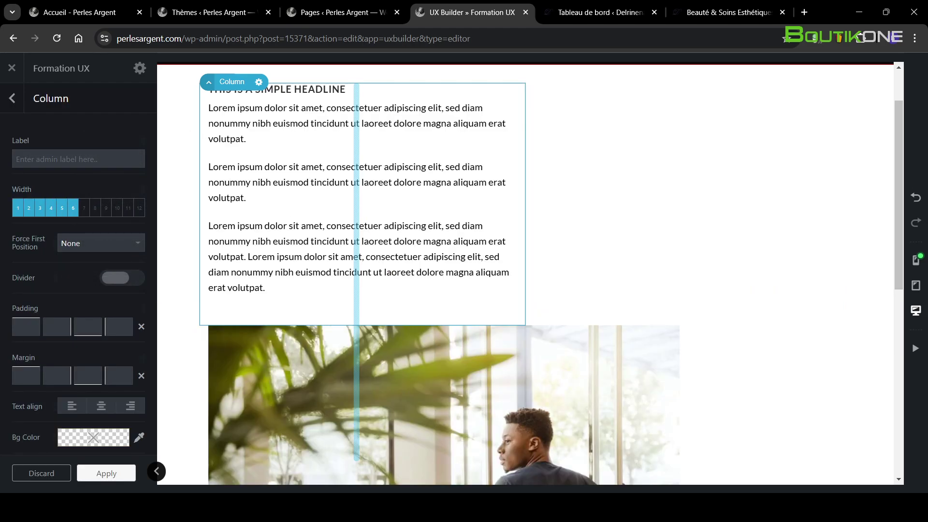
pyautogui.click(116, 479)
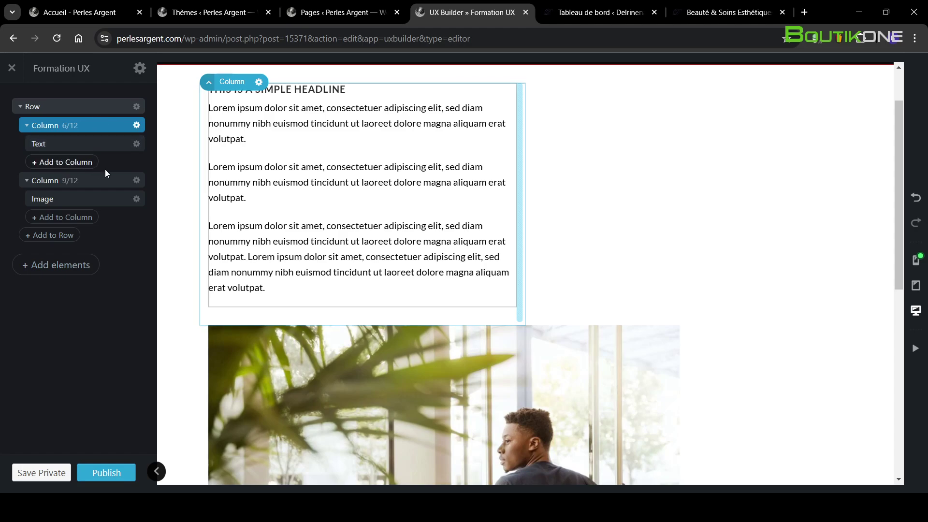
# Step: Set the image column's width back to 6/12 and apply it
pyautogui.click(137, 180)
pyautogui.click(133, 210)
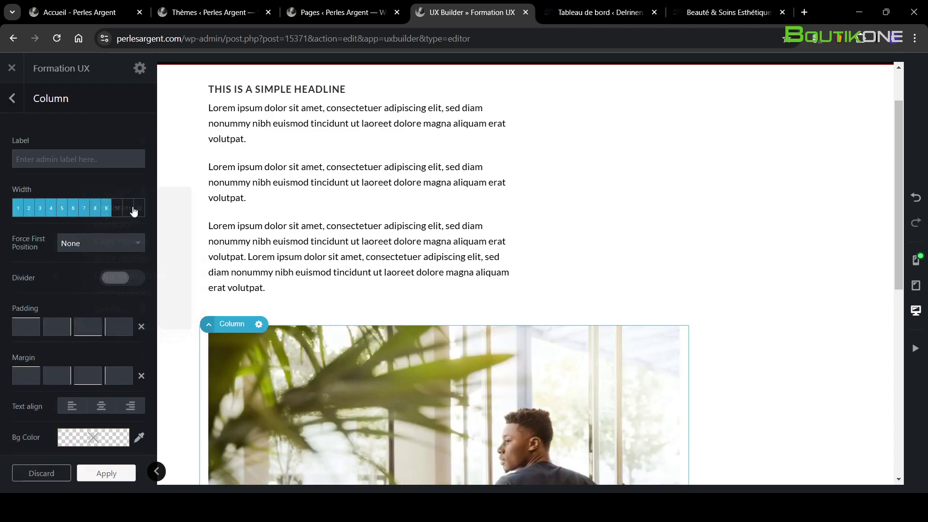
pyautogui.click(73, 209)
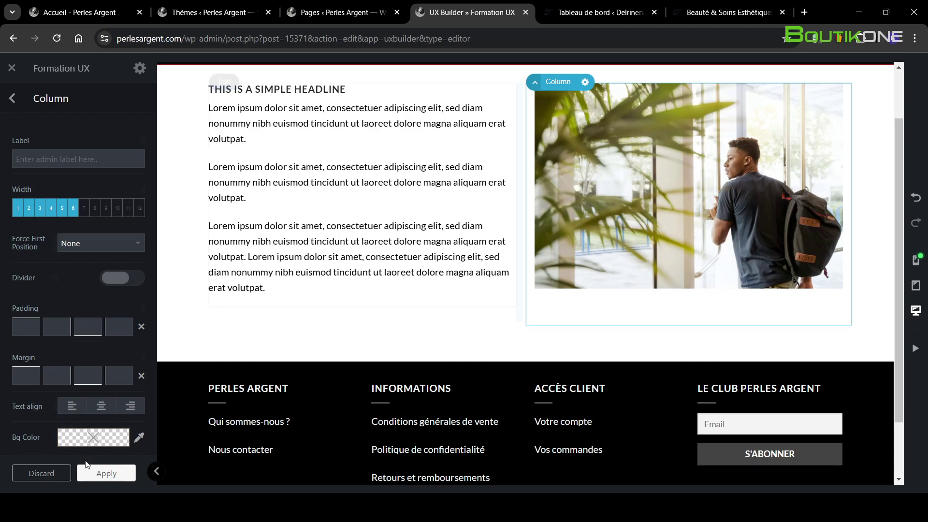
pyautogui.click(107, 475)
pyautogui.scroll(2, 222, 82)
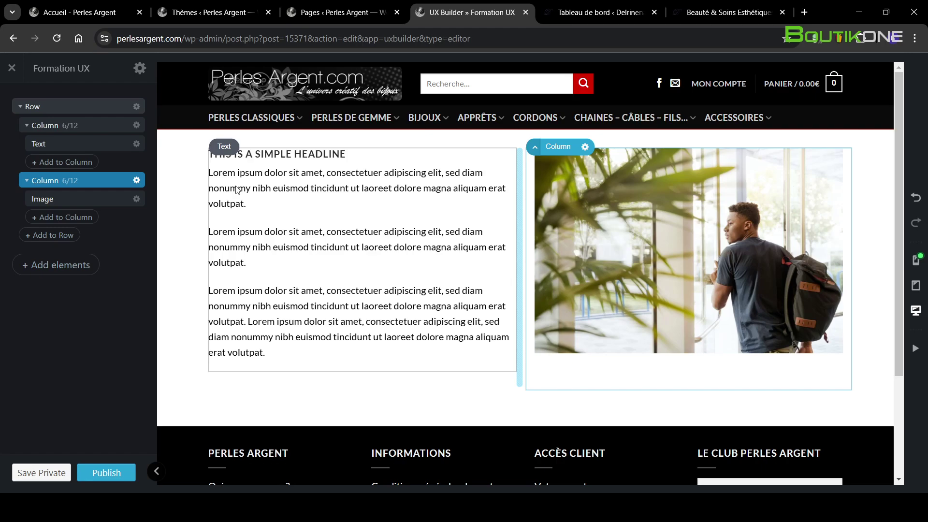
# Step: Duplicate the entire row with its text and image columns
pyautogui.click(229, 160)
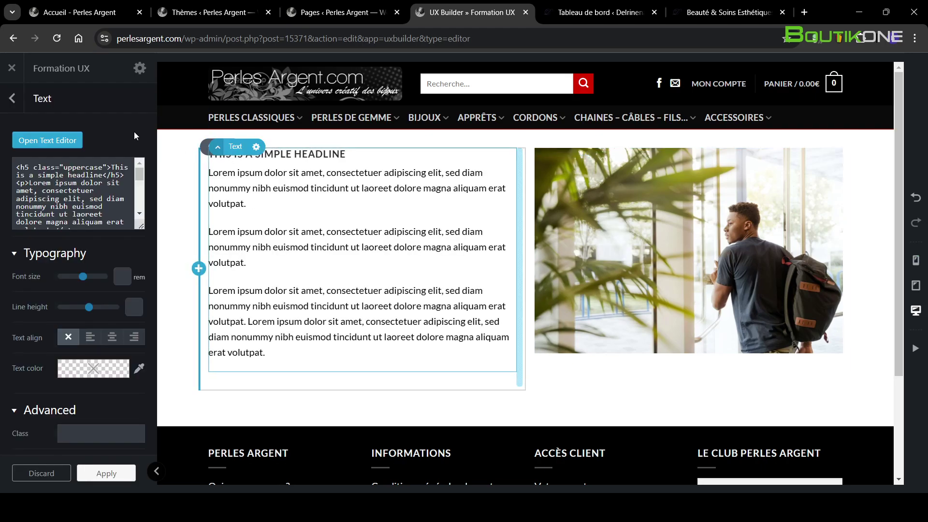
pyautogui.click(11, 96)
pyautogui.click(20, 106)
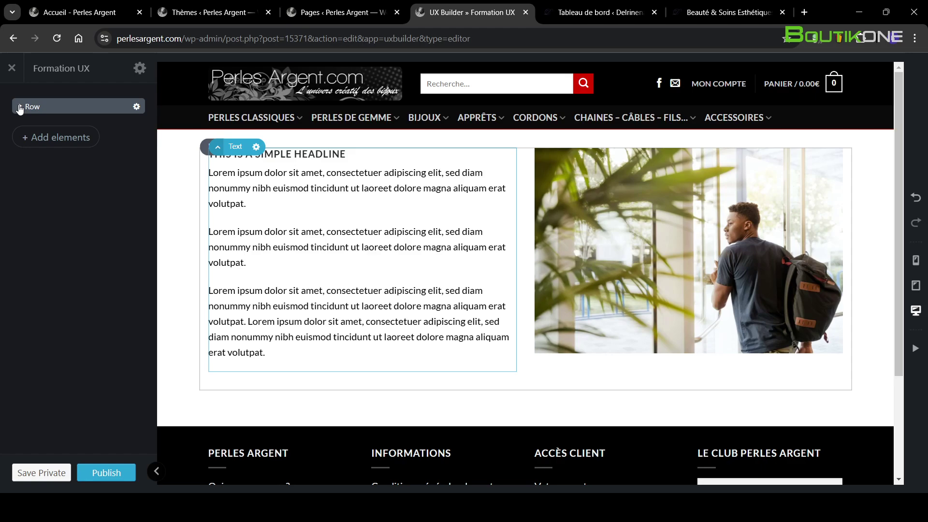
pyautogui.click(137, 107)
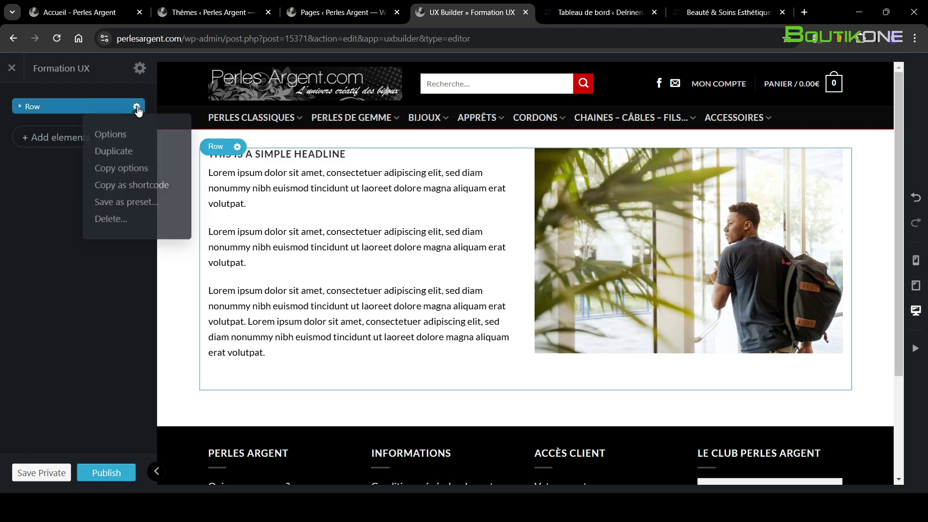
pyautogui.click(138, 155)
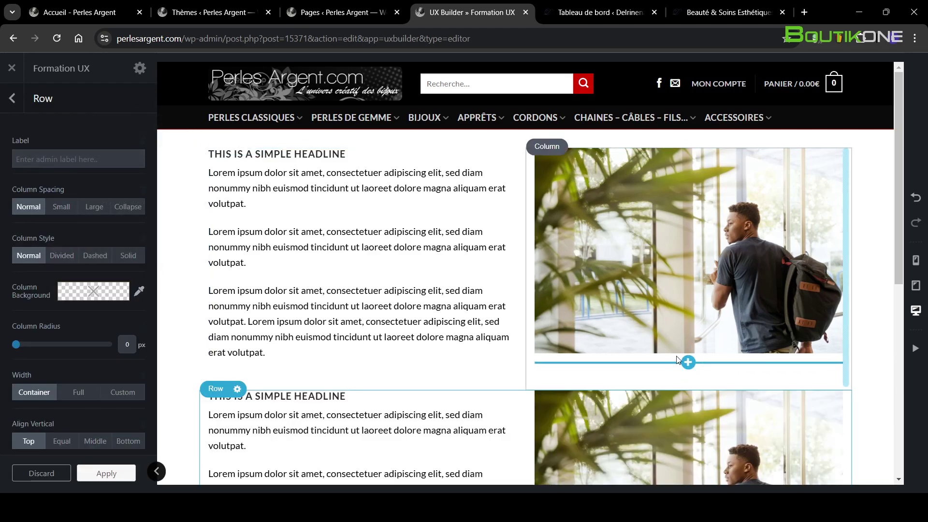
# Step: Swap the contents of the duplicated row, moving the image to the first column and the text to the second
pyautogui.scroll(-3, 575, 338)
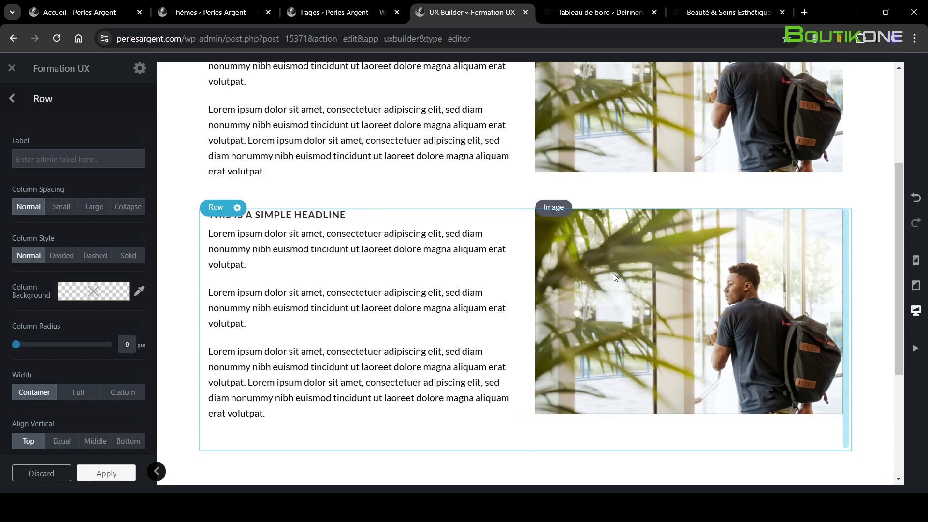
pyautogui.moveTo(645, 273); pyautogui.dragTo(245, 217)
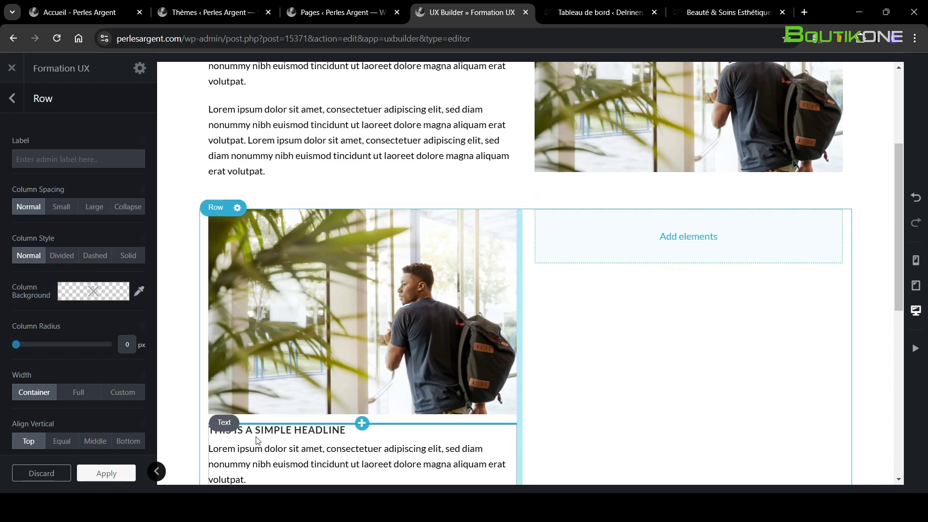
pyautogui.moveTo(258, 440); pyautogui.dragTo(688, 227)
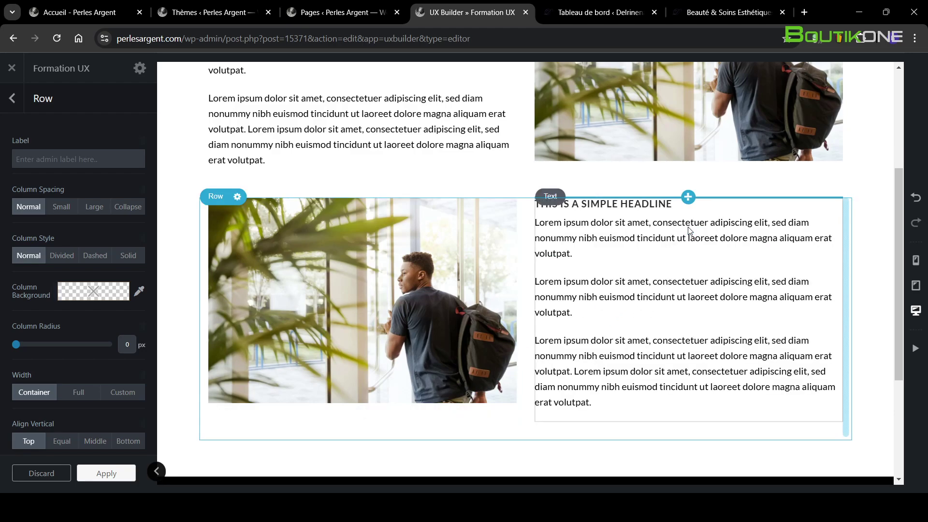
# Step: Insert a Gap element above the first row, set its height to 60px and apply it
pyautogui.scroll(4, 587, 305)
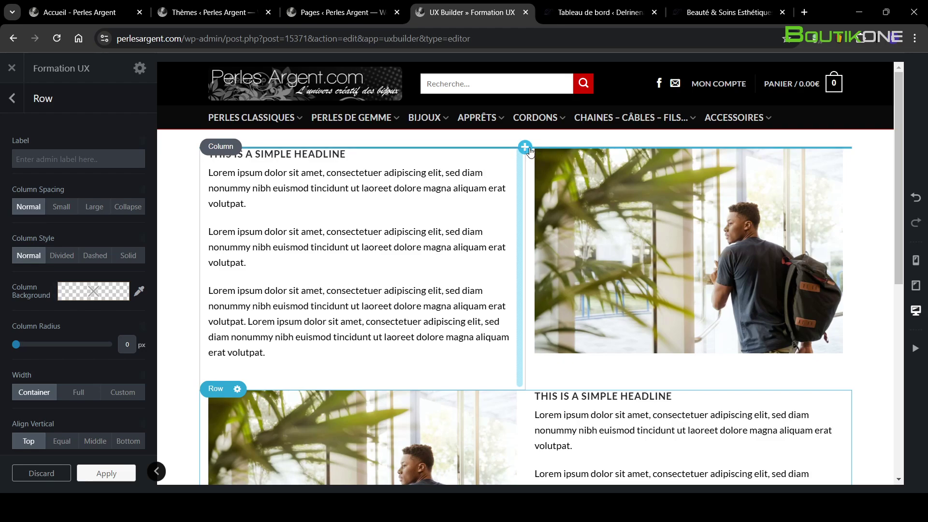
pyautogui.click(525, 147)
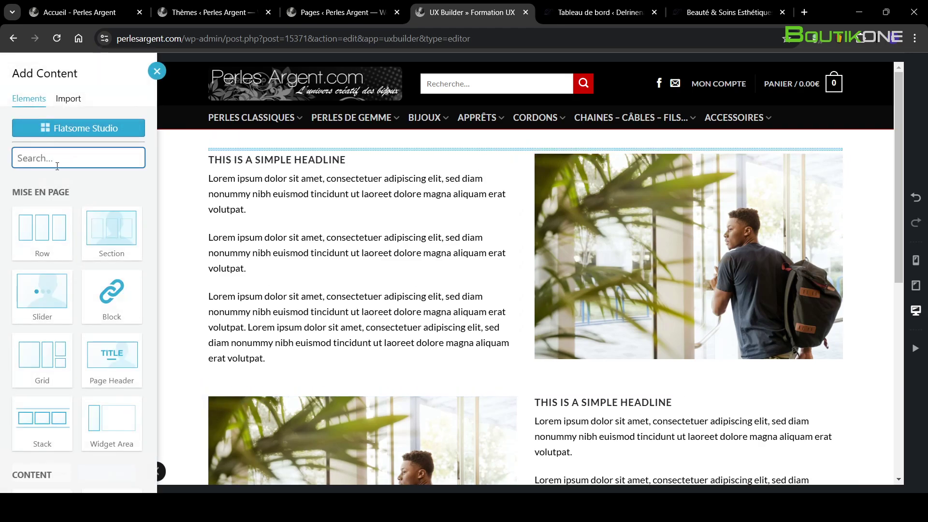
pyautogui.write('gap')
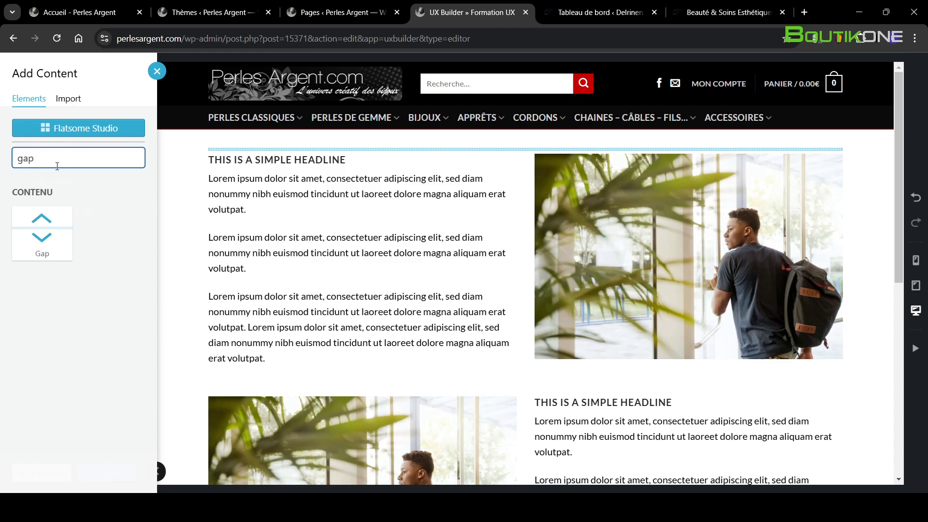
pyautogui.click(48, 236)
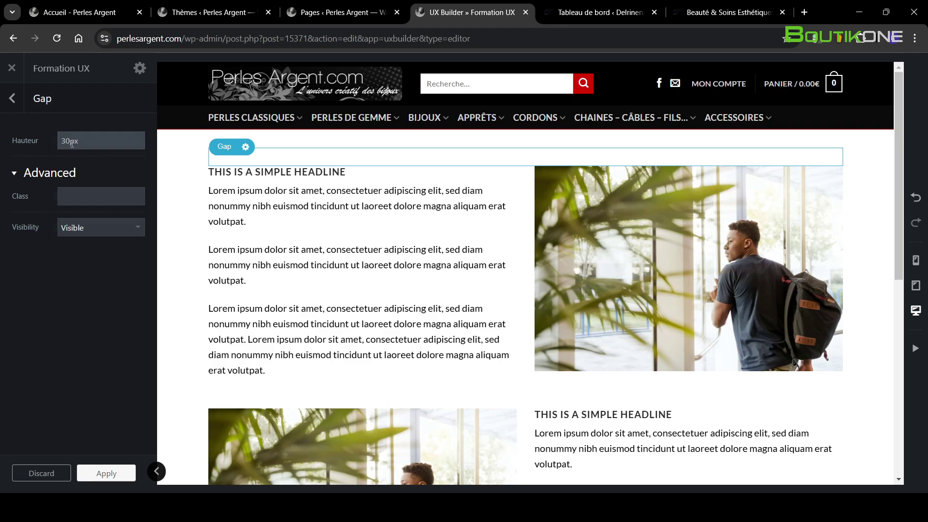
pyautogui.click(72, 143)
pyautogui.write('60px')
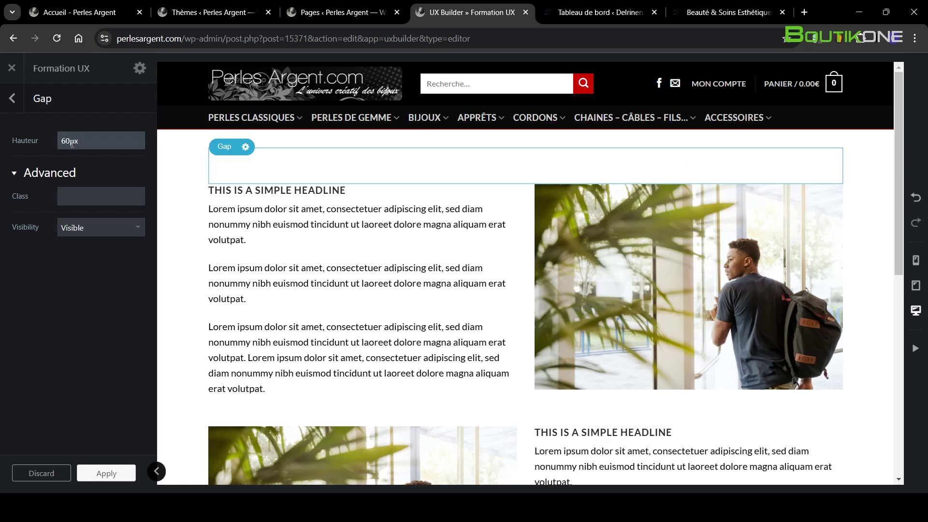
pyautogui.click(102, 475)
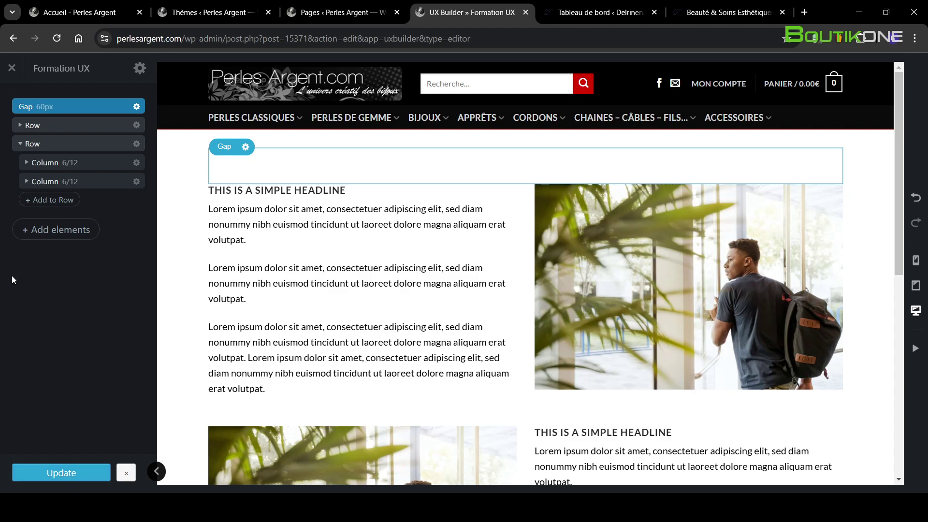
# Step: Exit the builder and open the live page to review the top spacing and both text and image rows
pyautogui.click(13, 66)
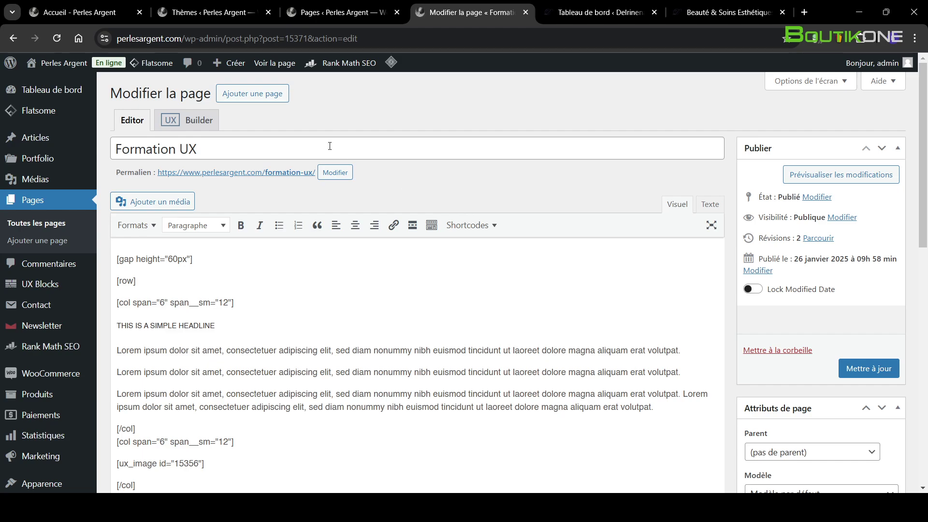
pyautogui.click(267, 64)
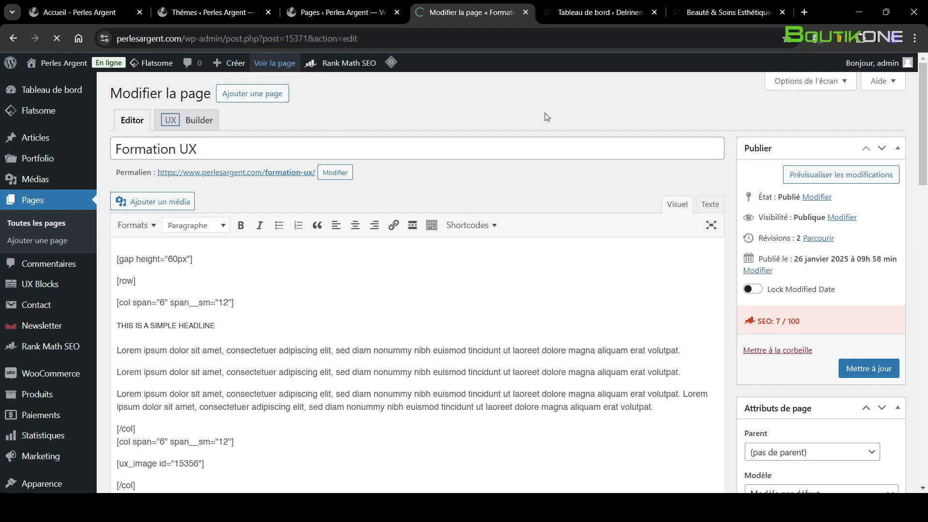
pyautogui.scroll(-5, 751, 251)
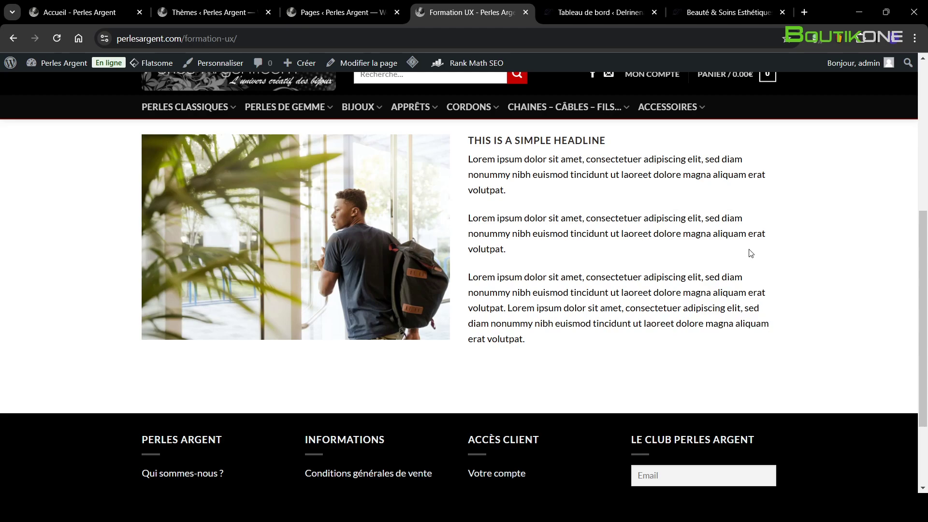
pyautogui.scroll(4, 751, 251)
pyautogui.scroll(1, 751, 251)
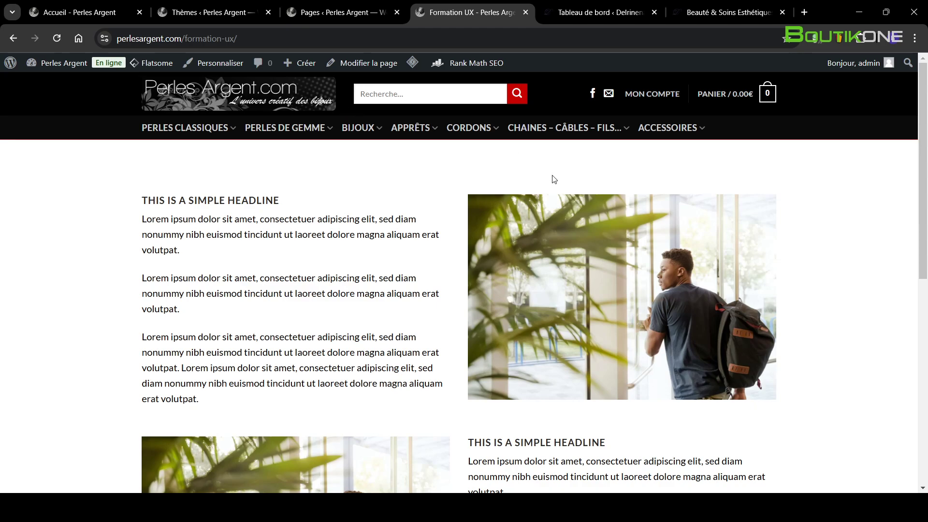
# Step: Reopen the page in UX Builder and add a Title element between the gap and the first row
pyautogui.moveTo(369, 64)
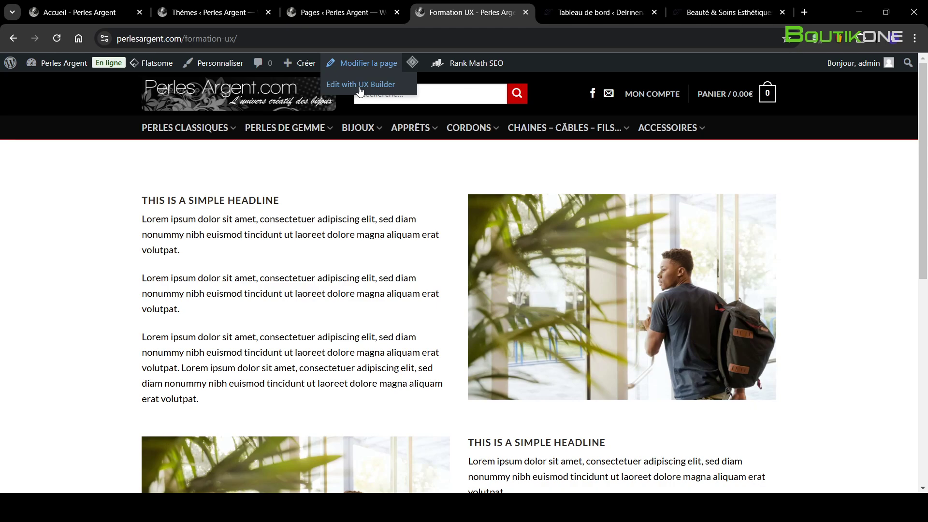
pyautogui.click(370, 90)
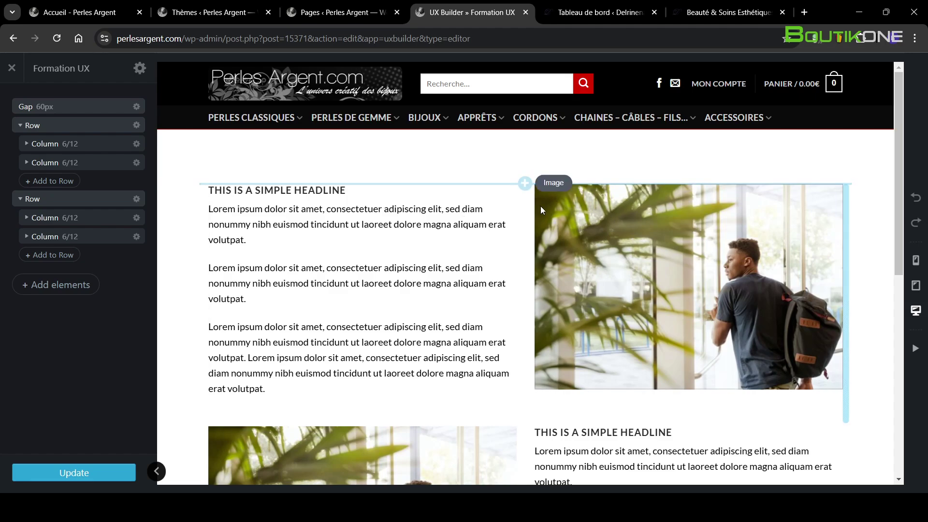
pyautogui.click(525, 184)
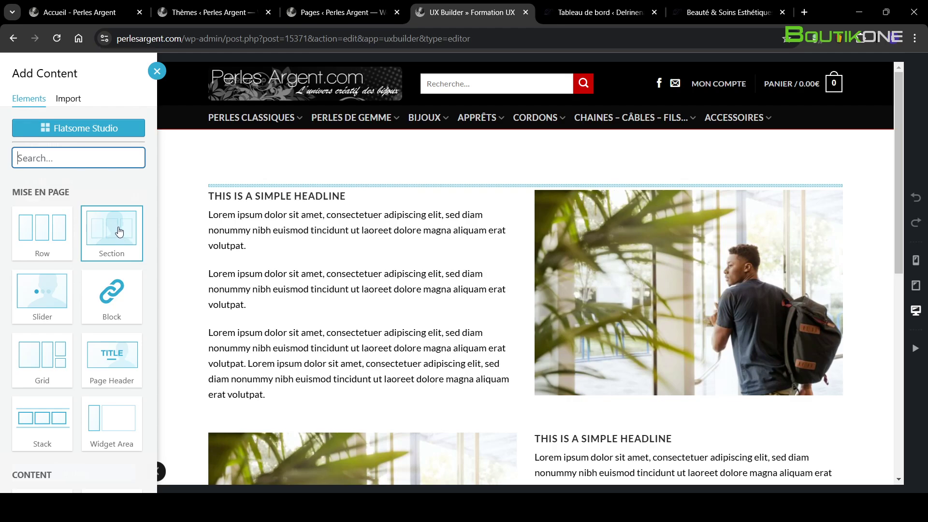
pyautogui.scroll(-3, 116, 233)
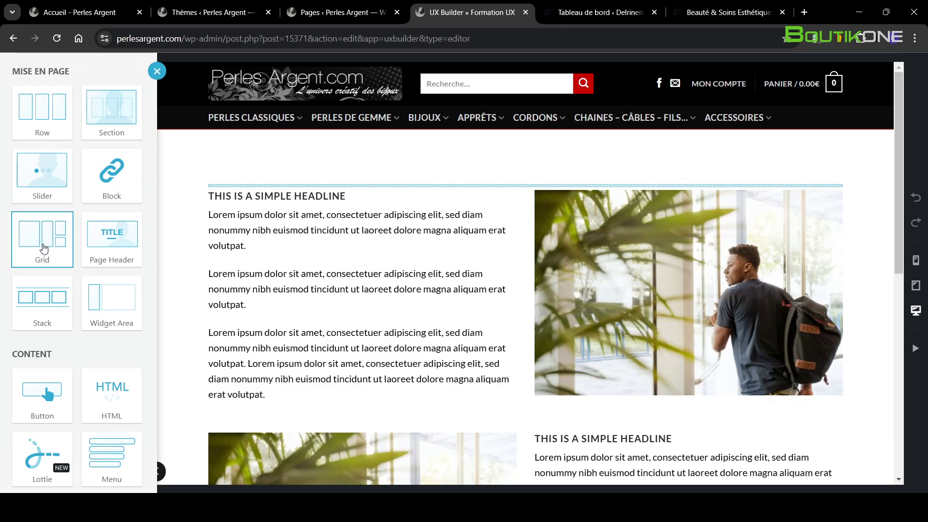
pyautogui.scroll(-1, 98, 299)
pyautogui.scroll(-8, 87, 295)
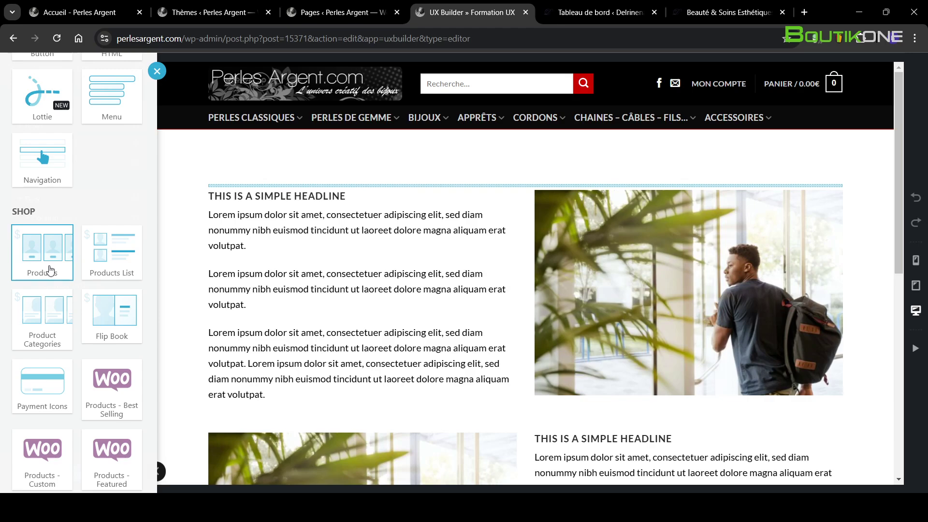
pyautogui.scroll(-10, 109, 246)
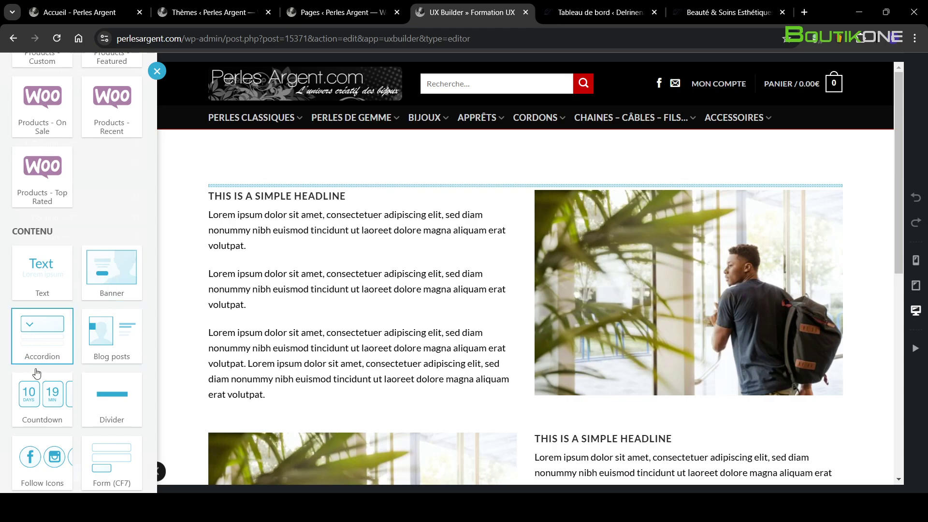
pyautogui.scroll(-4, 111, 271)
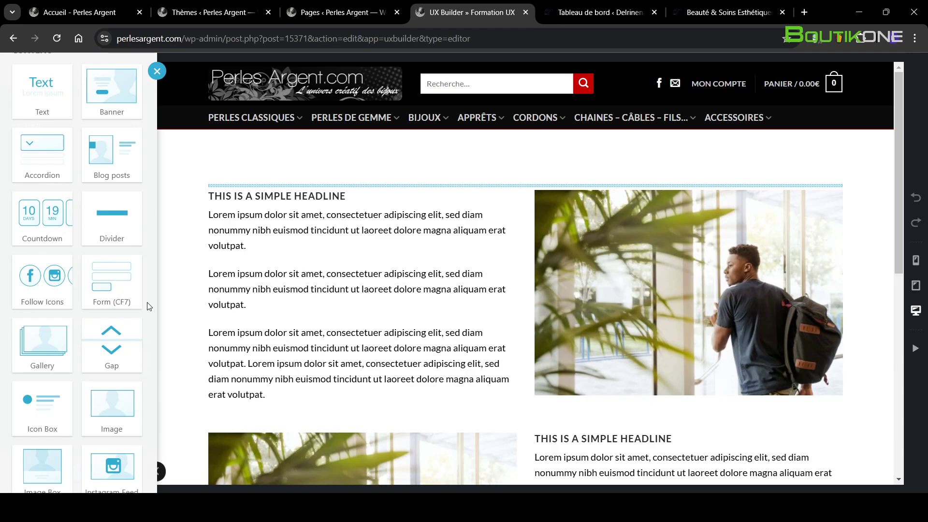
pyautogui.scroll(-3, 116, 338)
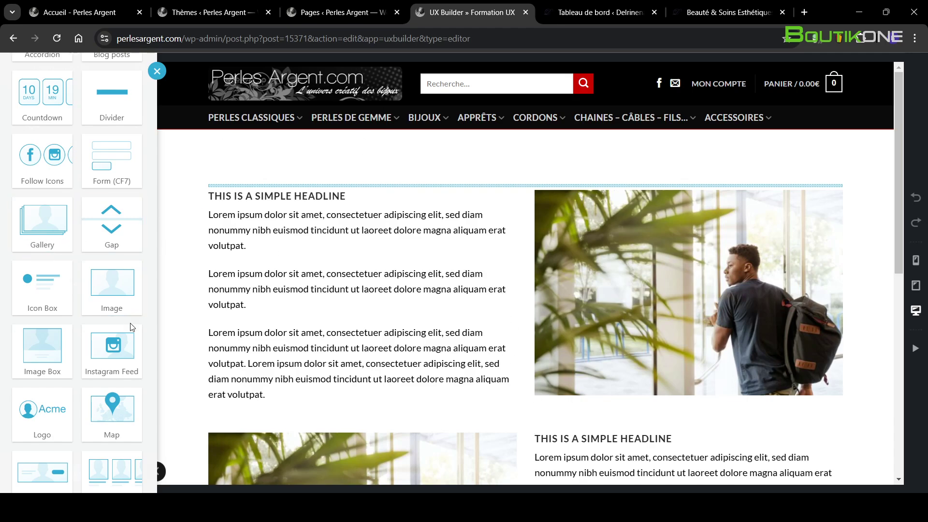
pyautogui.scroll(-3, 42, 348)
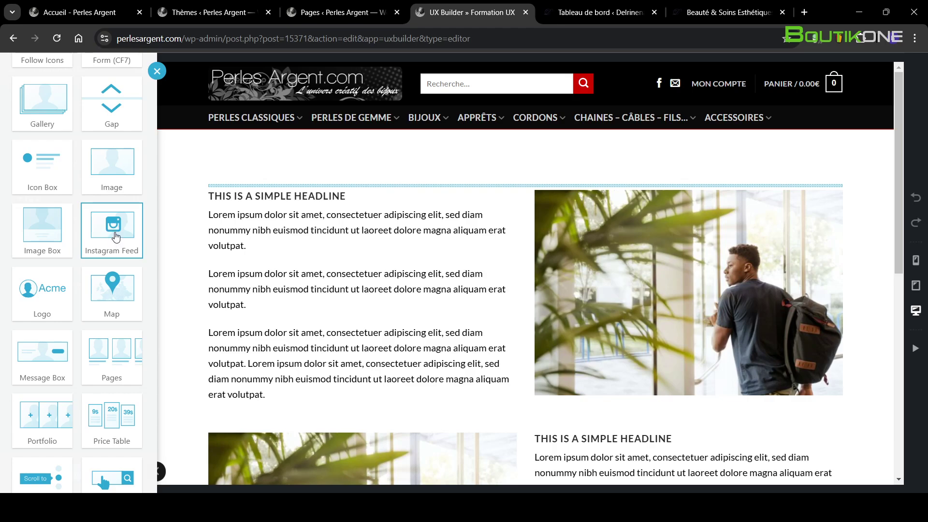
pyautogui.scroll(-3, 118, 231)
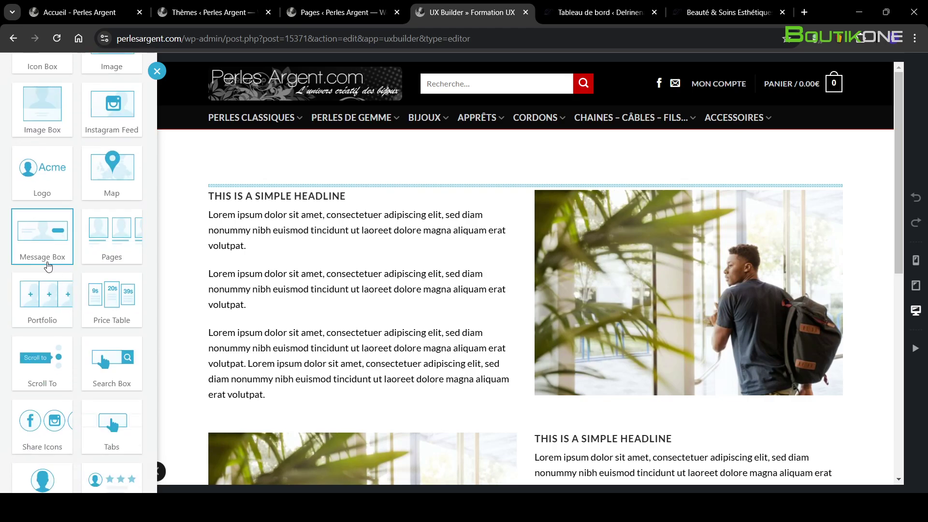
pyautogui.scroll(-5, 64, 333)
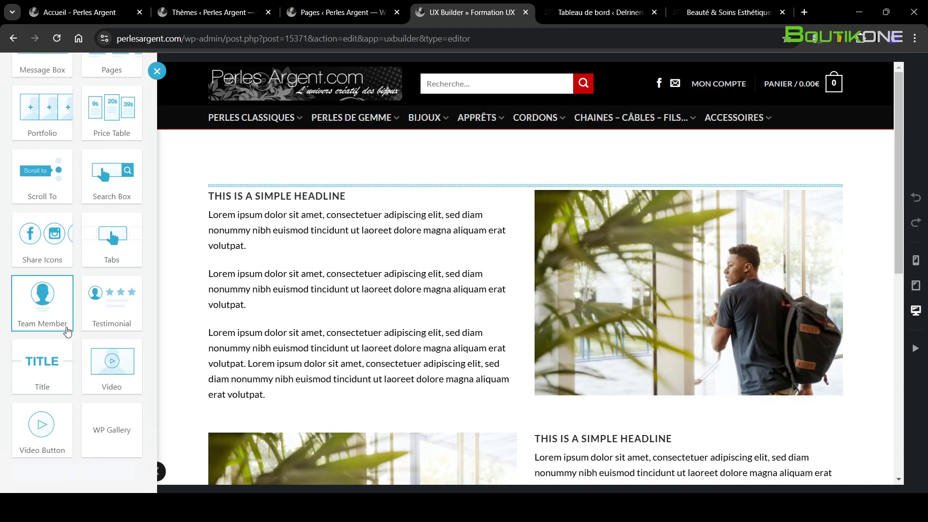
pyautogui.click(39, 376)
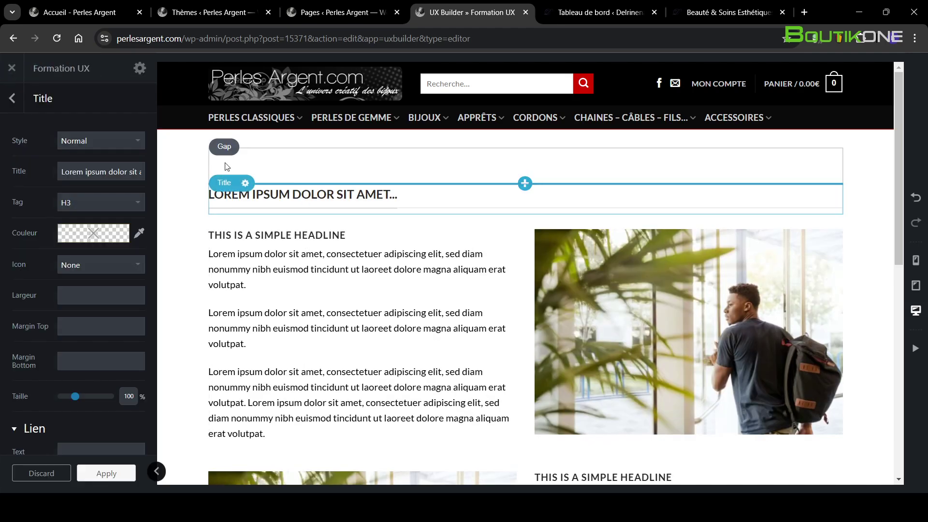
# Step: Set the title text to "Ma mise en page" with the Center style and apply it
pyautogui.write('M')
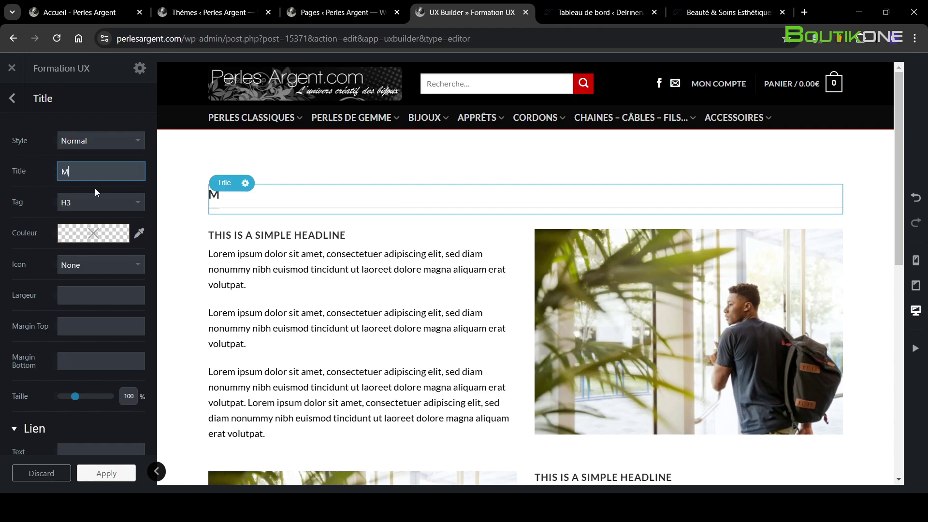
pyautogui.write('a mise en page')
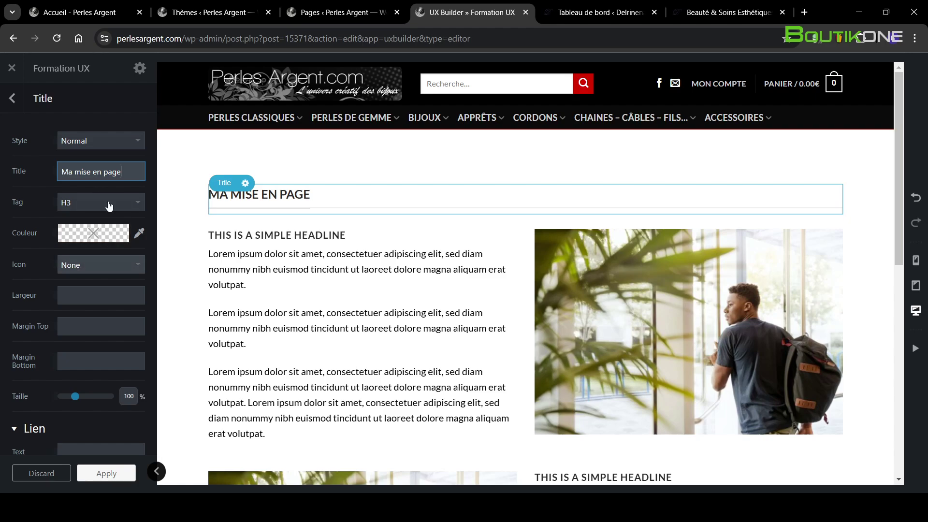
pyautogui.click(109, 133)
pyautogui.click(103, 175)
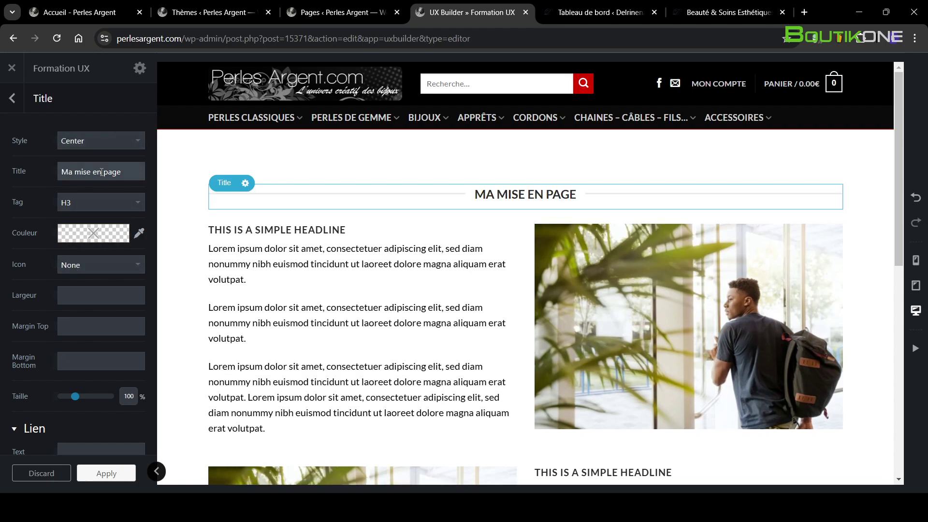
pyautogui.click(103, 475)
pyautogui.click(100, 475)
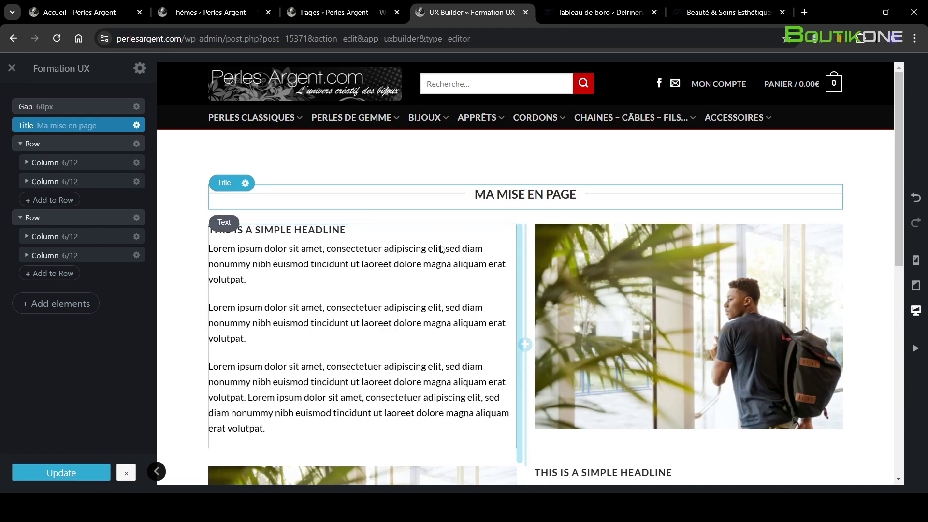
# Step: Move the title between the two rows, update the page and review it on the live site
pyautogui.moveTo(423, 196); pyautogui.dragTo(564, 378)
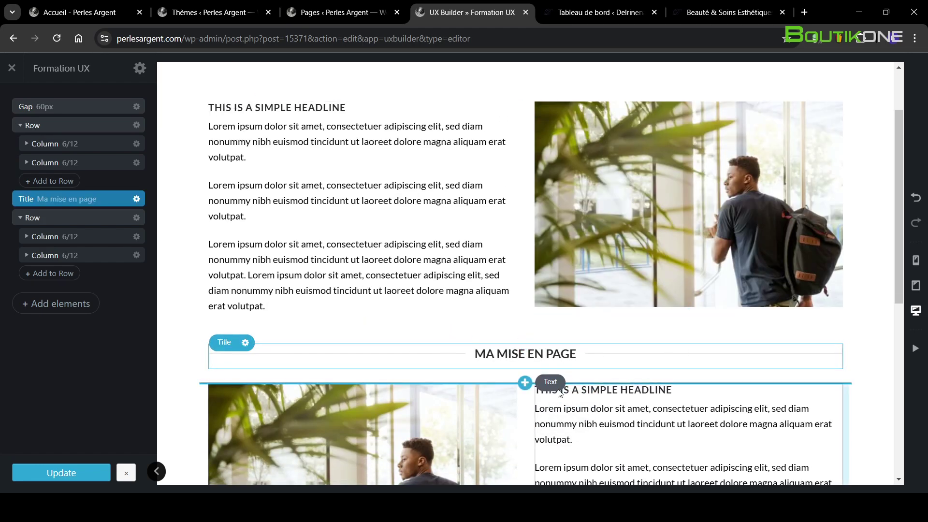
pyautogui.click(62, 472)
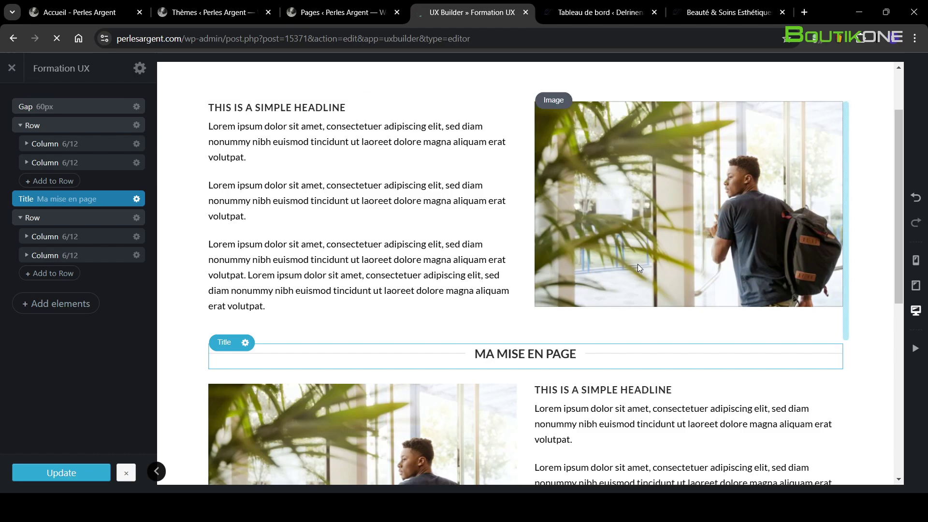
pyautogui.scroll(-6, 622, 288)
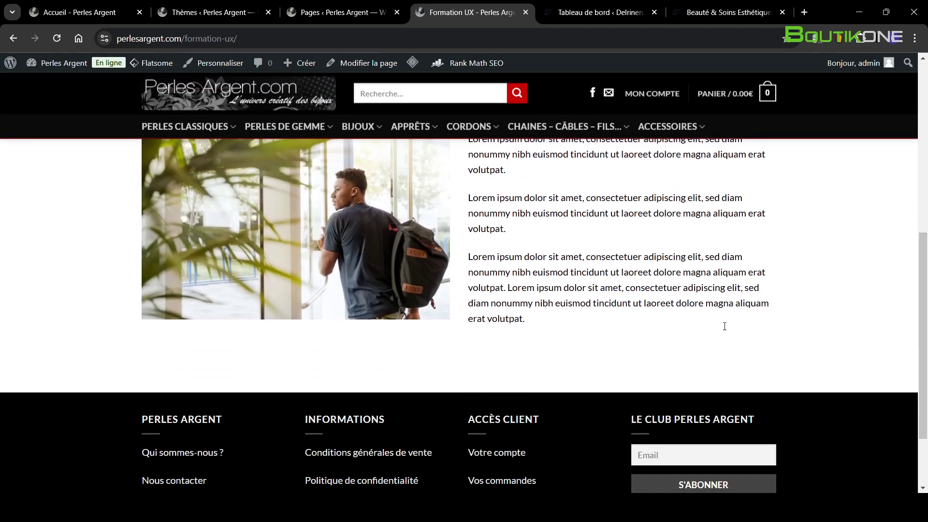
pyautogui.scroll(7, 724, 326)
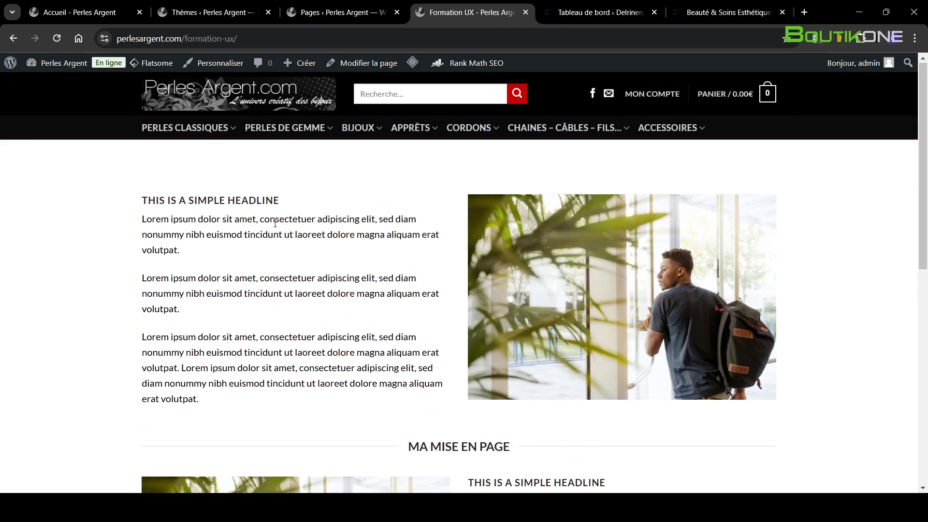
# Step: Reopen the page in UX Builder and delete "volutpat" from the end of the first row's first text paragraph
pyautogui.moveTo(370, 66)
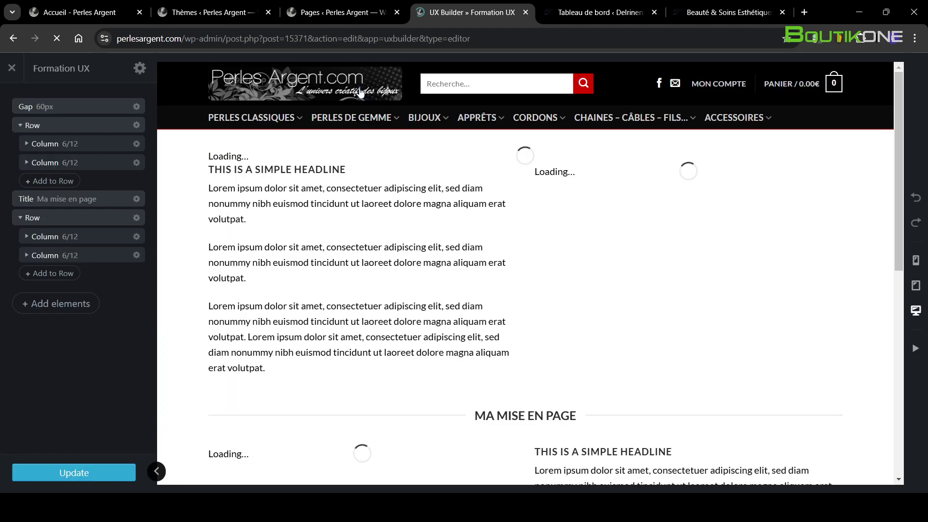
pyautogui.click(308, 215)
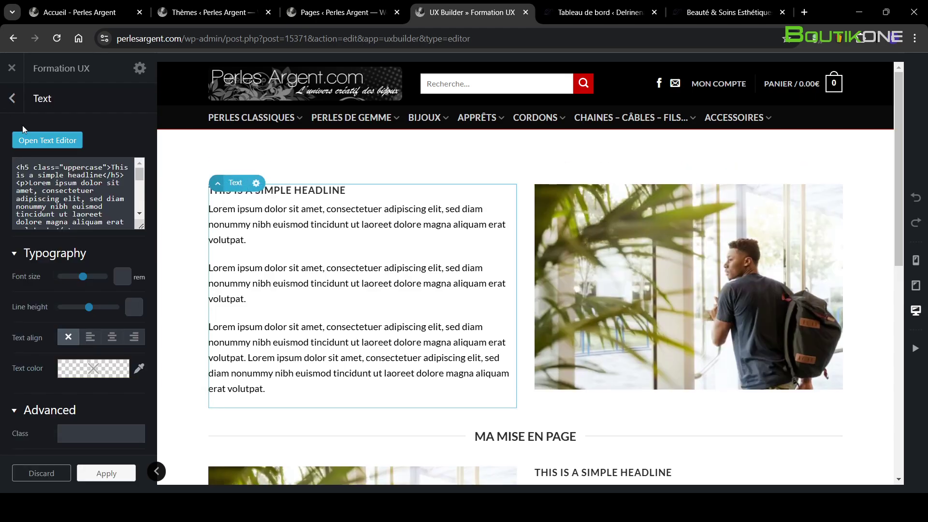
pyautogui.click(36, 142)
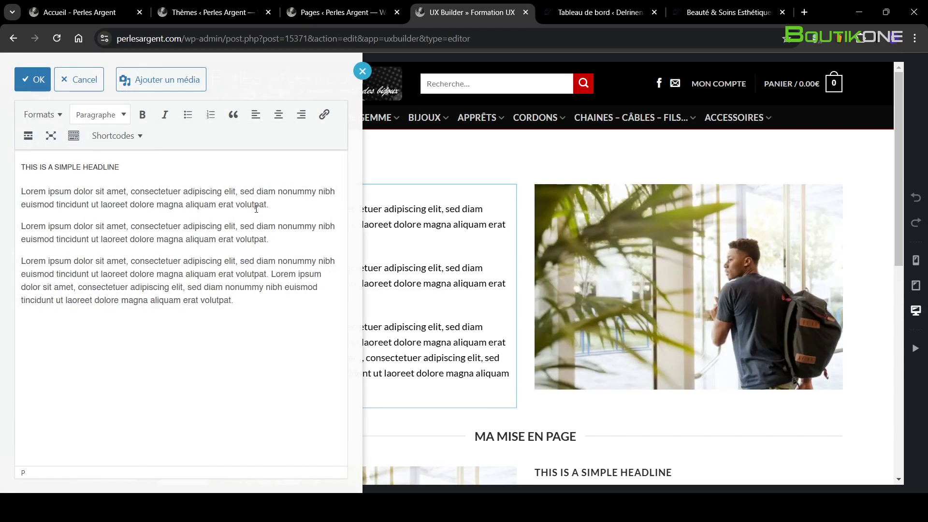
pyautogui.moveTo(269, 204); pyautogui.dragTo(237, 203)
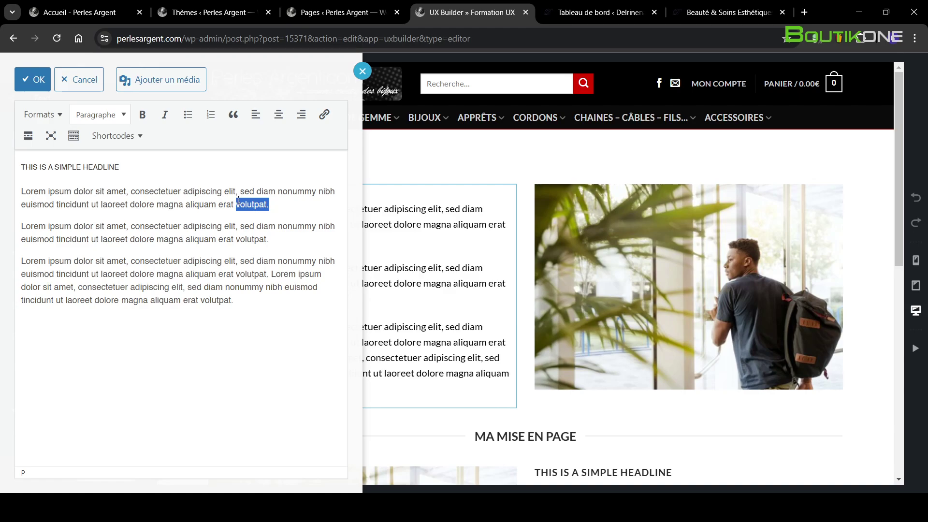
pyautogui.press('BackSpace')
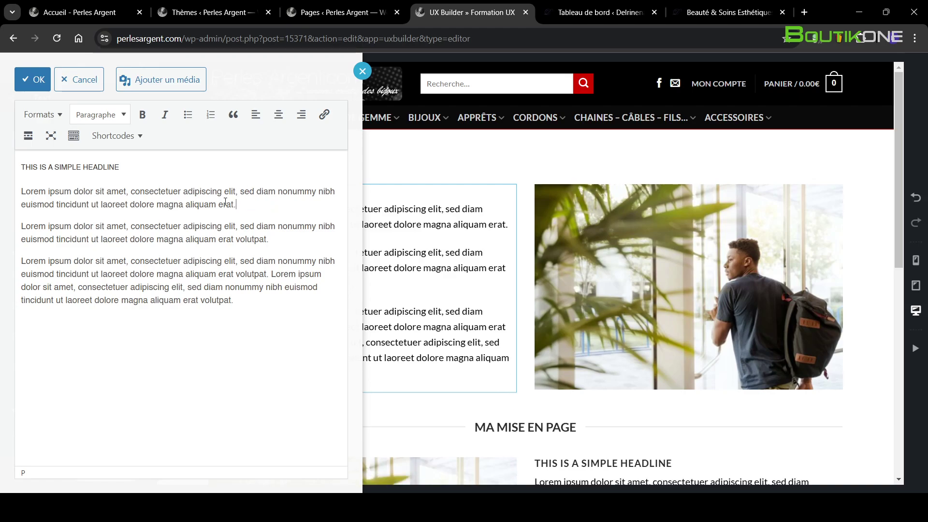
# Step: Link the words "magna aliquam erat" in the first paragraph to the site's contact page, found by searching "contact"
pyautogui.moveTo(234, 203); pyautogui.dragTo(182, 200)
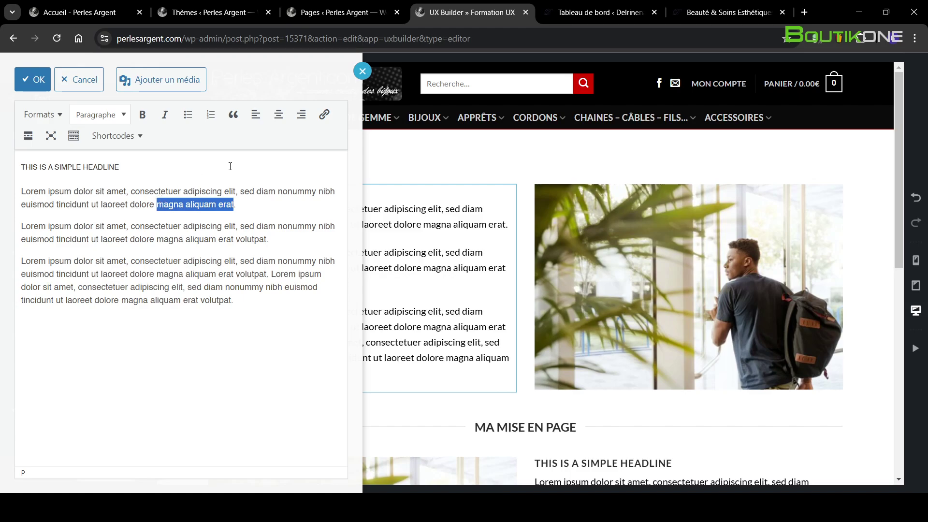
pyautogui.click(324, 114)
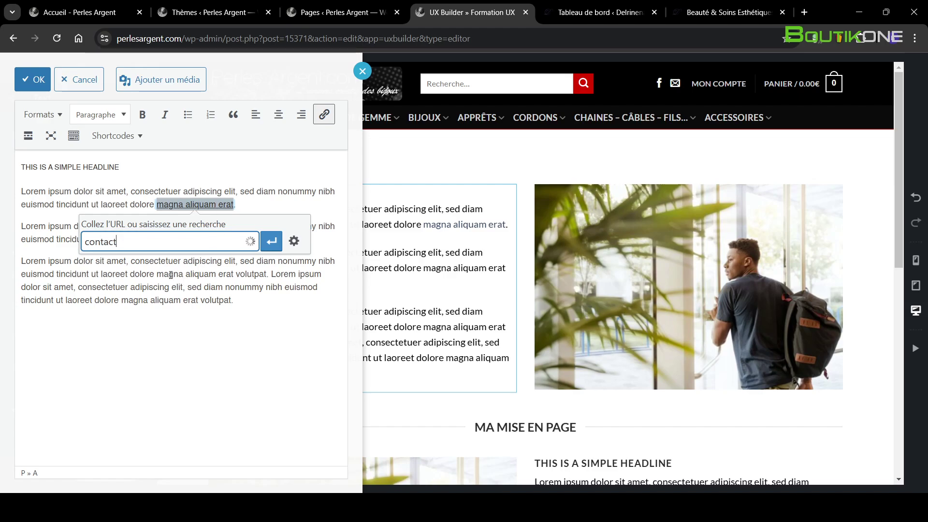
pyautogui.click(125, 261)
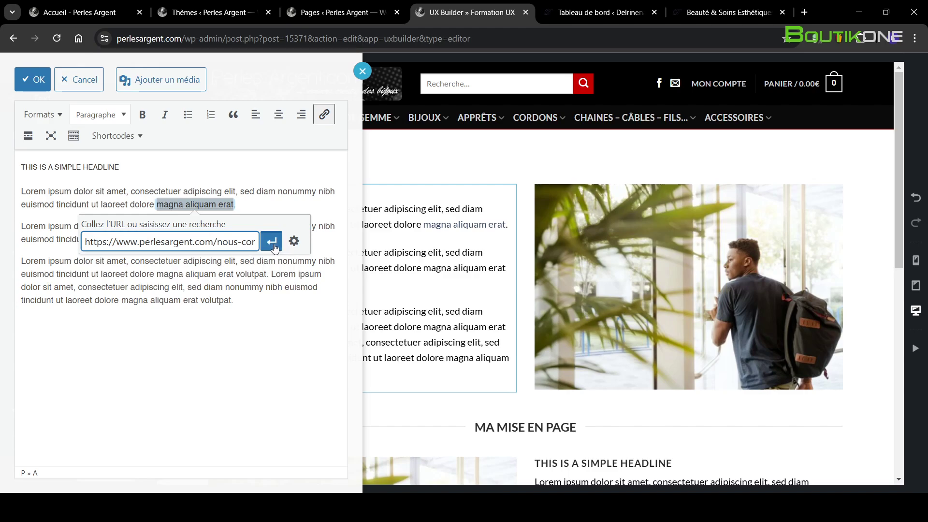
pyautogui.click(271, 241)
pyautogui.click(245, 336)
# Step: Make "magna aliquam erat volutpat." bold at the end of the second paragraph and confirm the text edit
pyautogui.moveTo(270, 240); pyautogui.dragTo(164, 238)
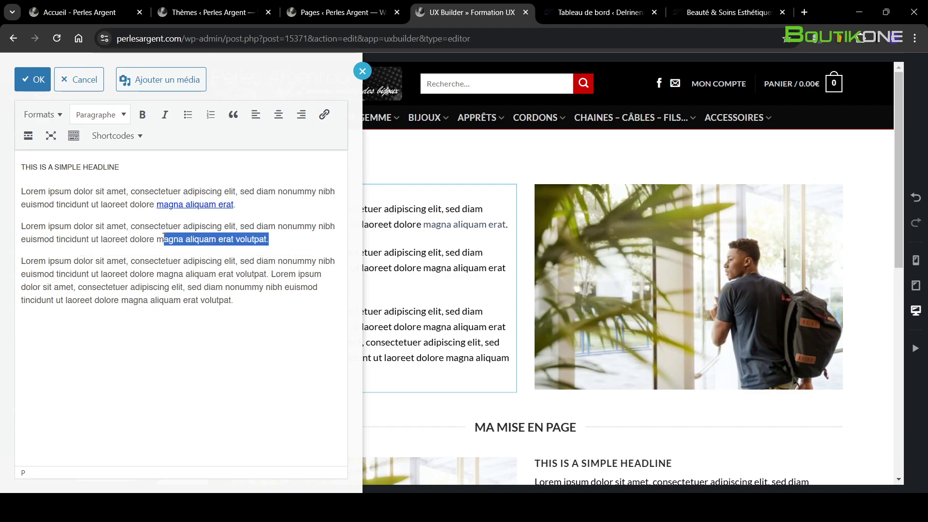
pyautogui.click(142, 114)
pyautogui.click(32, 79)
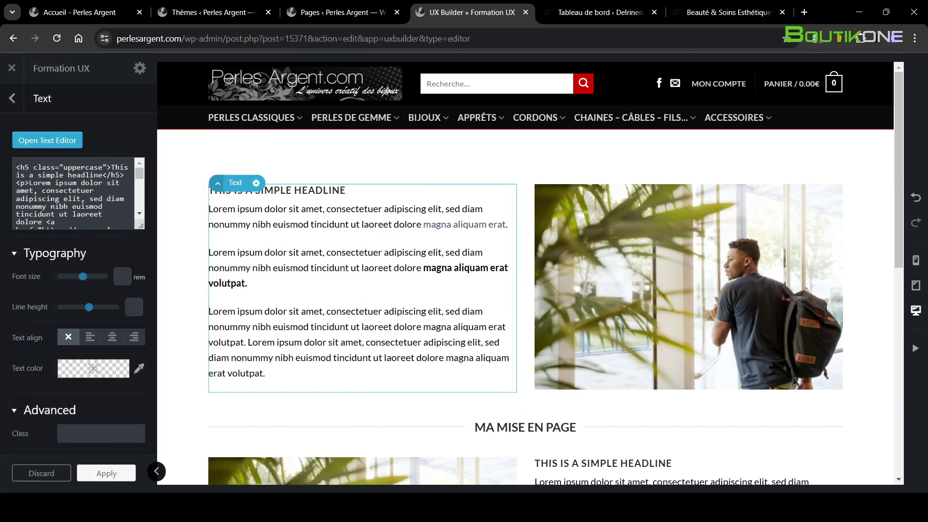
# Step: Apply the text changes, update the page and review it on the live site
pyautogui.click(114, 473)
pyautogui.click(97, 471)
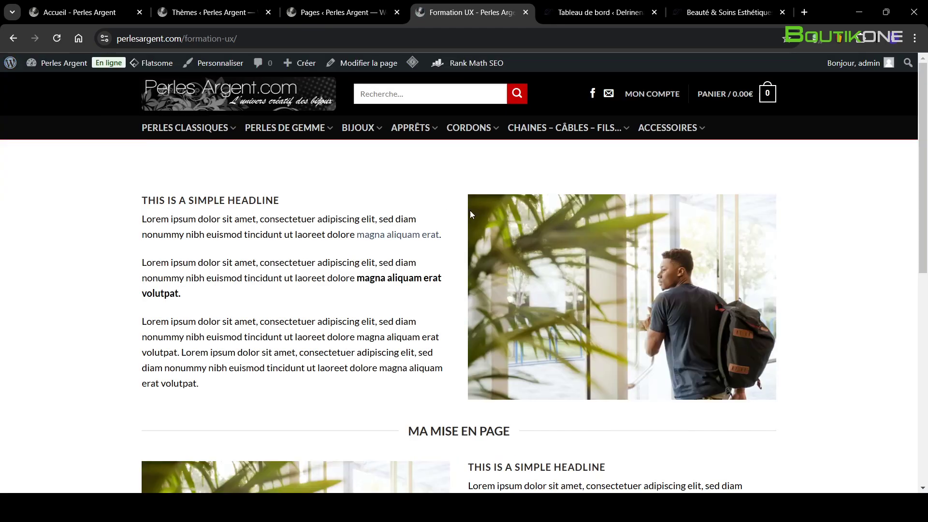
pyautogui.scroll(-3, 547, 328)
pyautogui.scroll(4, 547, 328)
pyautogui.moveTo(684, 141)
# Step: Switch to the Delrinenails site and examine the layout of its beauty and aesthetic care page
pyautogui.click(612, 1)
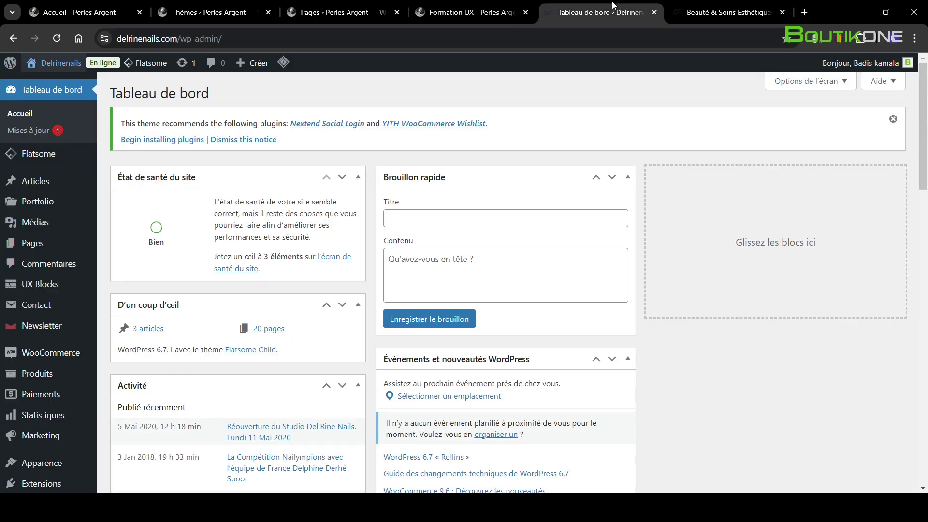
pyautogui.click(712, 5)
pyautogui.scroll(-15, 718, 244)
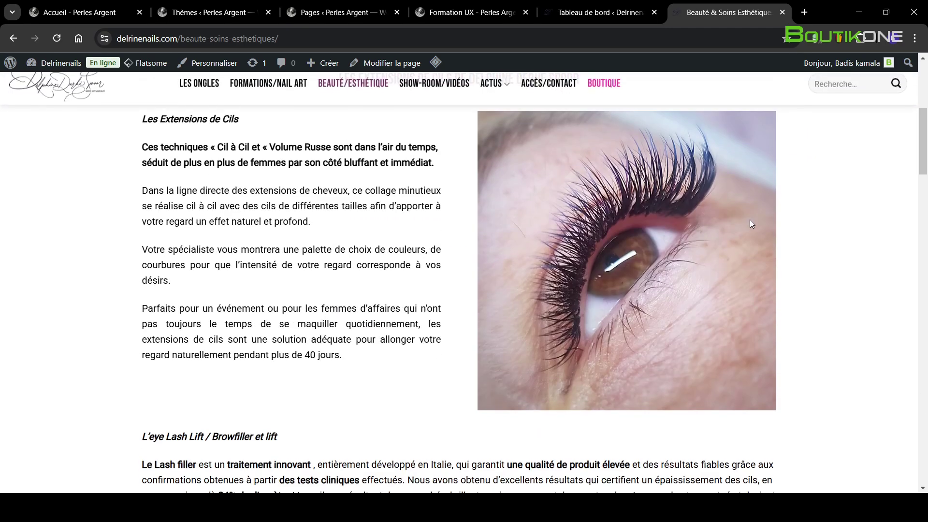
pyautogui.scroll(-15, 801, 199)
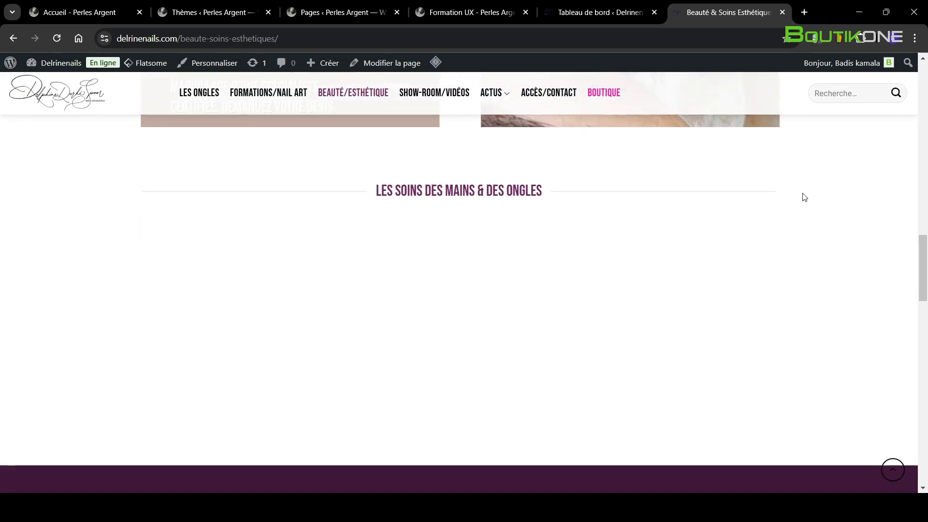
pyautogui.scroll(-15, 827, 187)
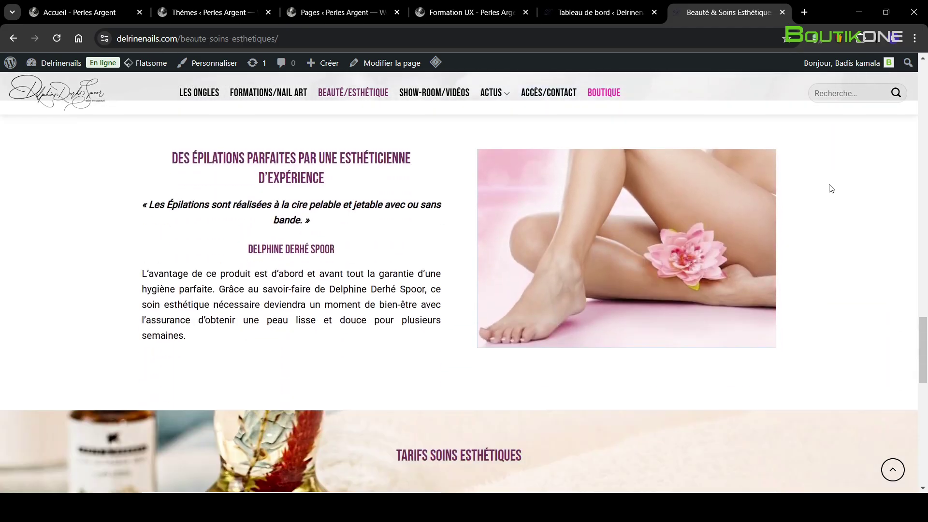
# Step: Open the Formations/Nail Art page of the Delrinenails site and look through its text, image and product rows
pyautogui.scroll(20, 816, 244)
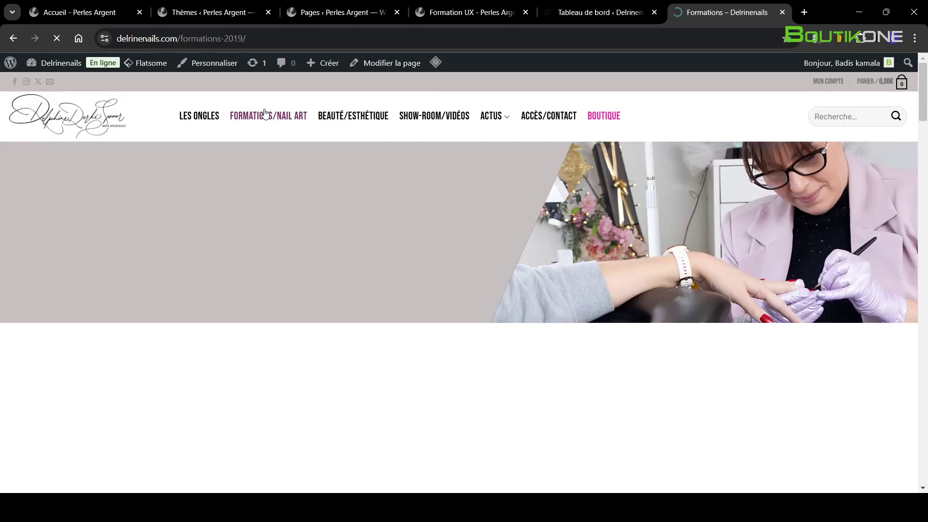
pyautogui.scroll(-10, 689, 256)
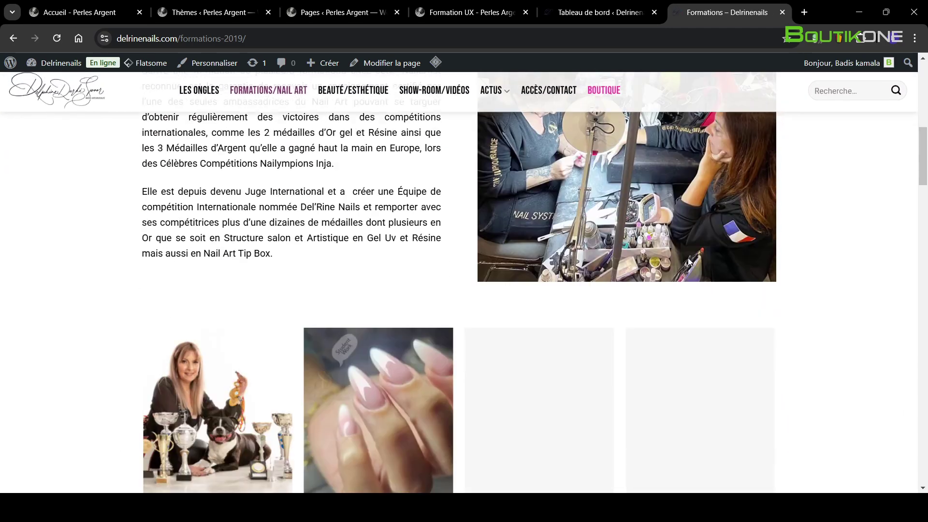
pyautogui.scroll(-10, 807, 273)
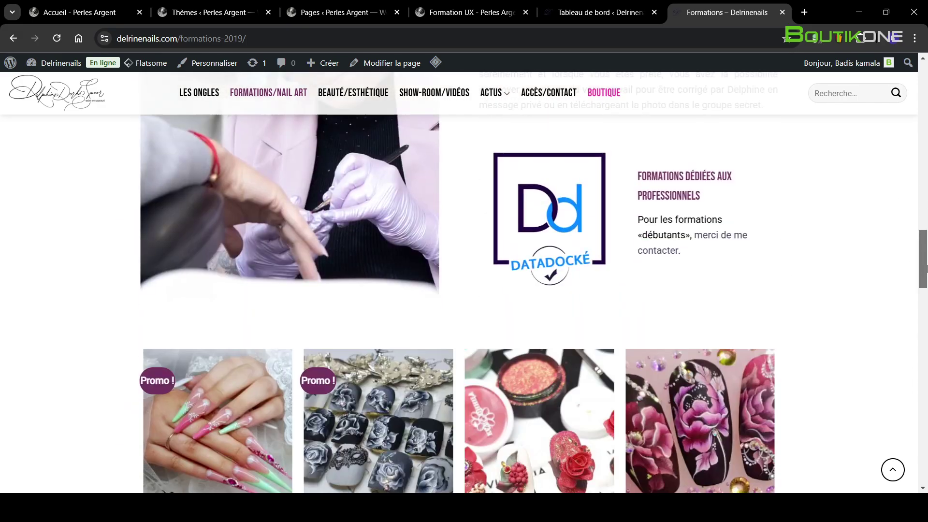
pyautogui.moveTo(924, 268); pyautogui.dragTo(925, 91)
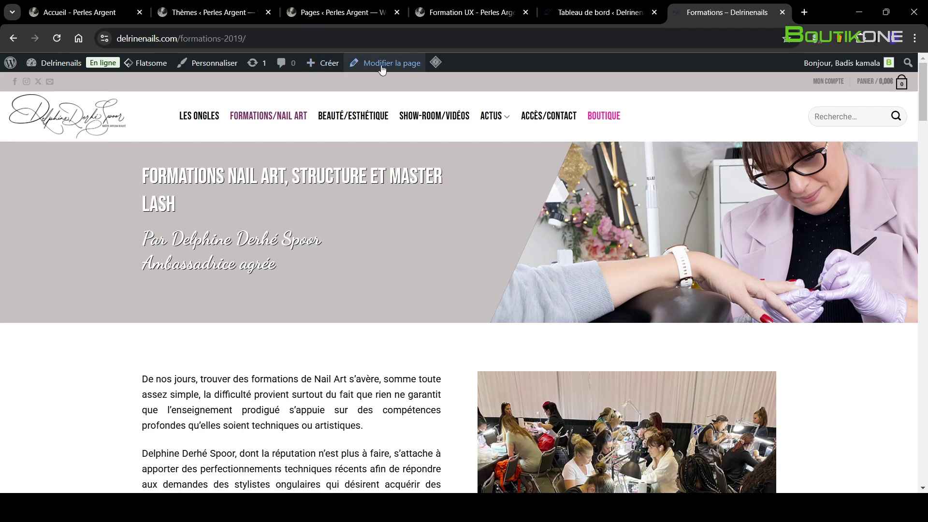
# Step: Open the Formations page in UX Builder and inspect its header text, first text block and the columns of the row below the header
pyautogui.moveTo(385, 67)
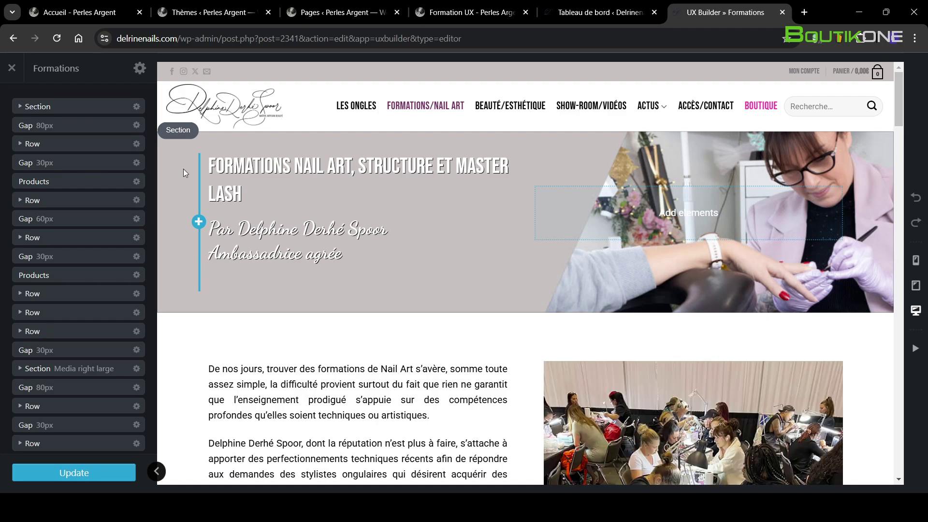
pyautogui.click(275, 168)
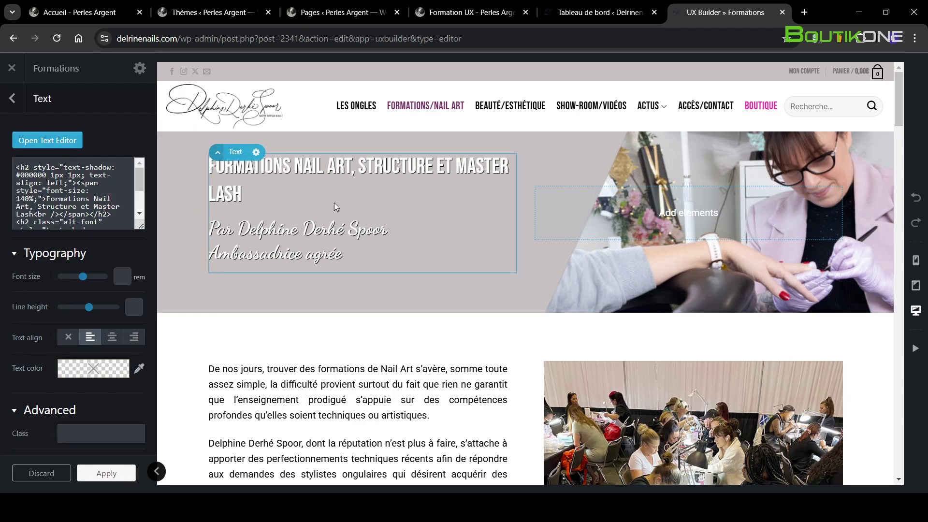
pyautogui.scroll(-2, 285, 184)
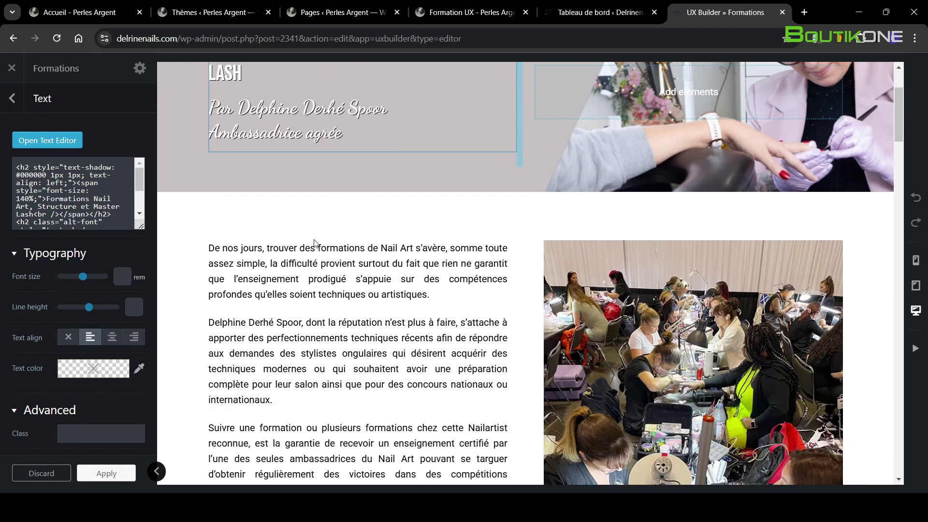
pyautogui.click(281, 265)
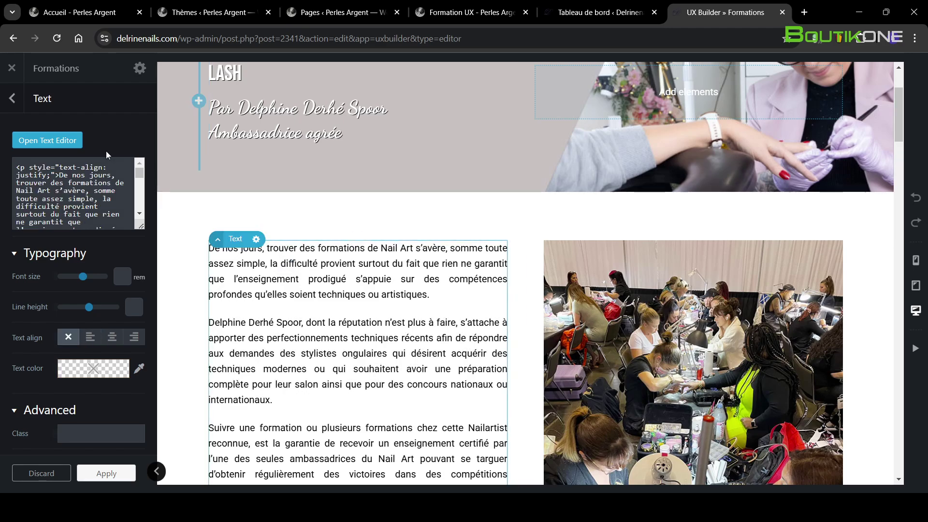
pyautogui.click(13, 100)
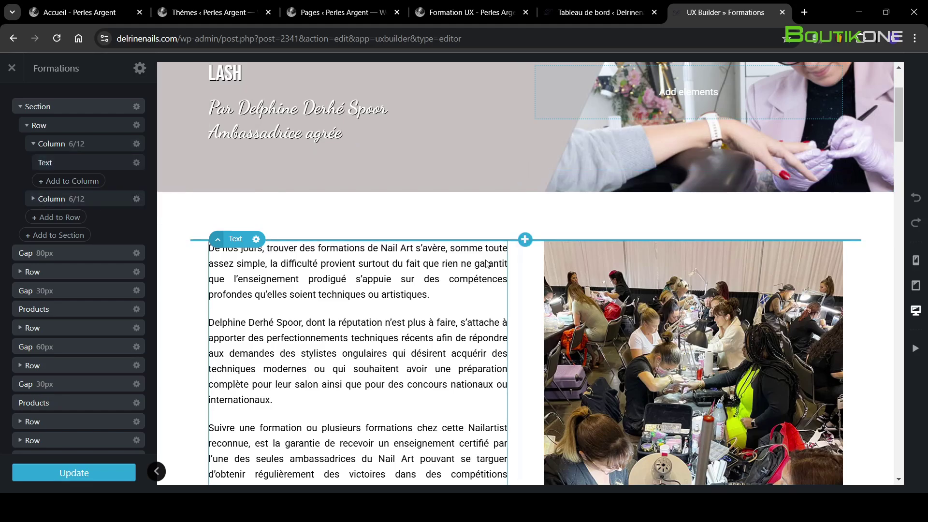
pyautogui.click(20, 272)
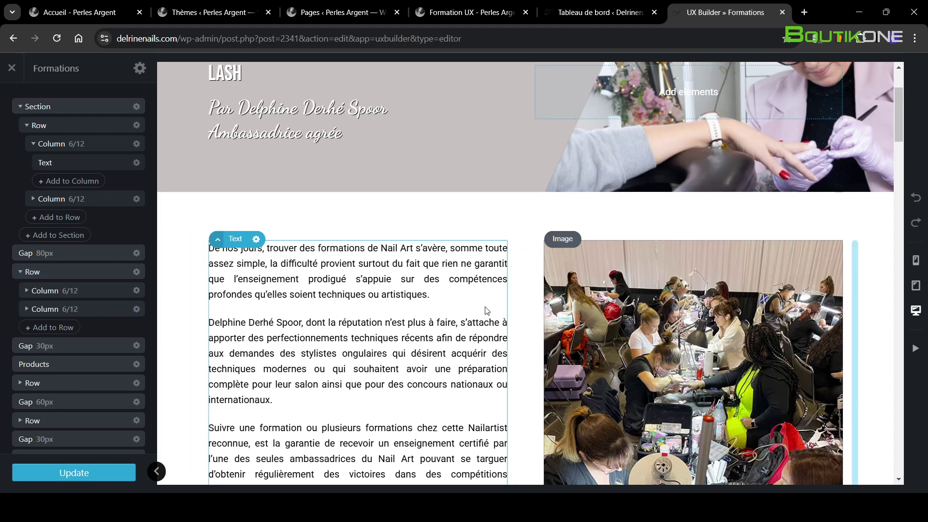
# Step: Examine the layout, slider, box and category settings of the first Products element
pyautogui.scroll(-10, 522, 316)
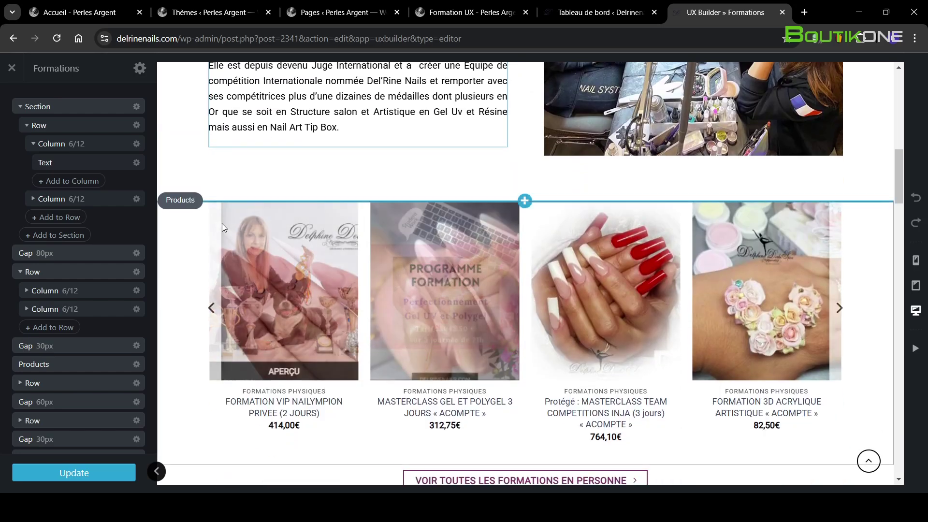
pyautogui.click(180, 200)
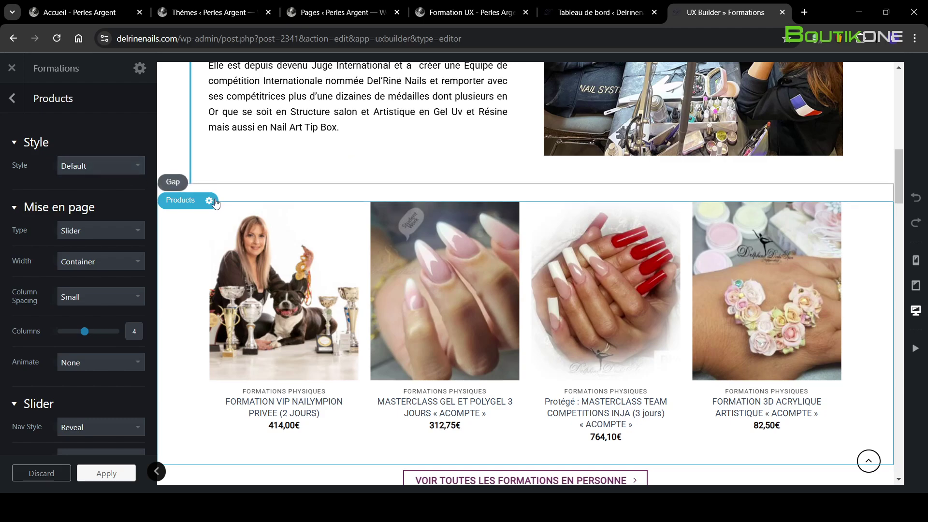
pyautogui.scroll(-10, 82, 257)
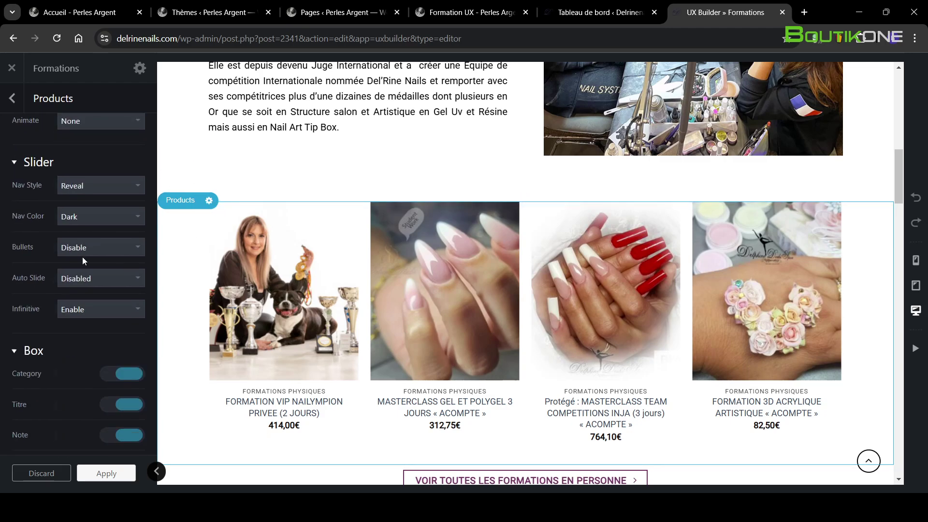
pyautogui.scroll(-5, 88, 253)
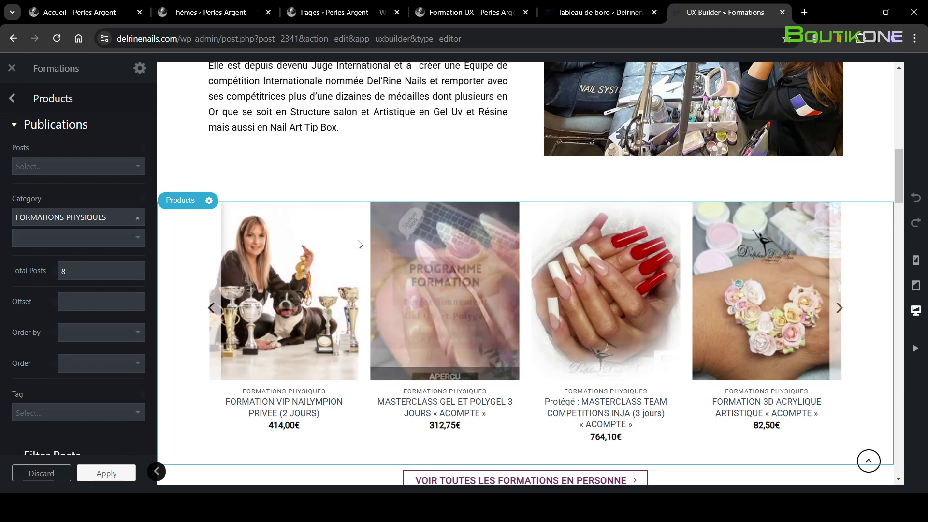
pyautogui.scroll(2, 51, 207)
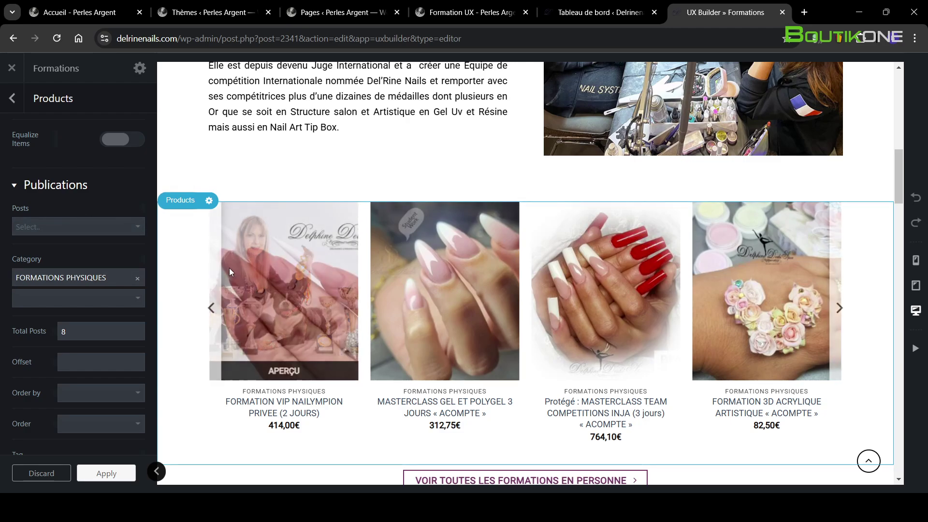
# Step: Inspect the icon and link settings of the "Voir toutes les formations en personne" button
pyautogui.scroll(-5, 296, 259)
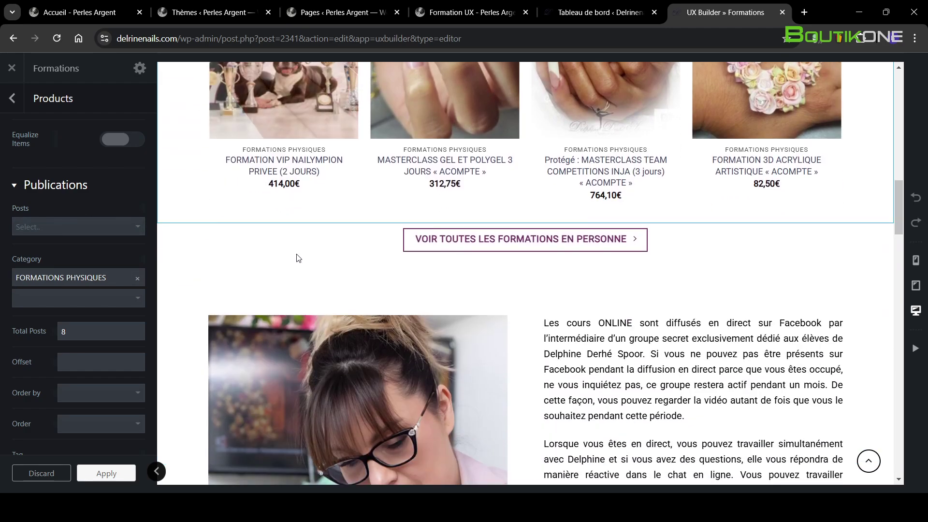
pyautogui.click(426, 234)
pyautogui.scroll(-5, 111, 219)
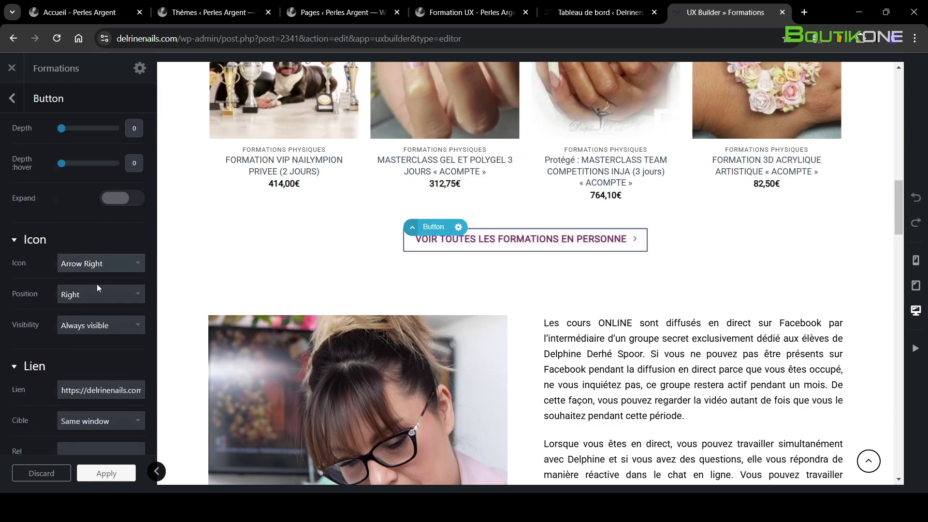
pyautogui.scroll(-1, 90, 314)
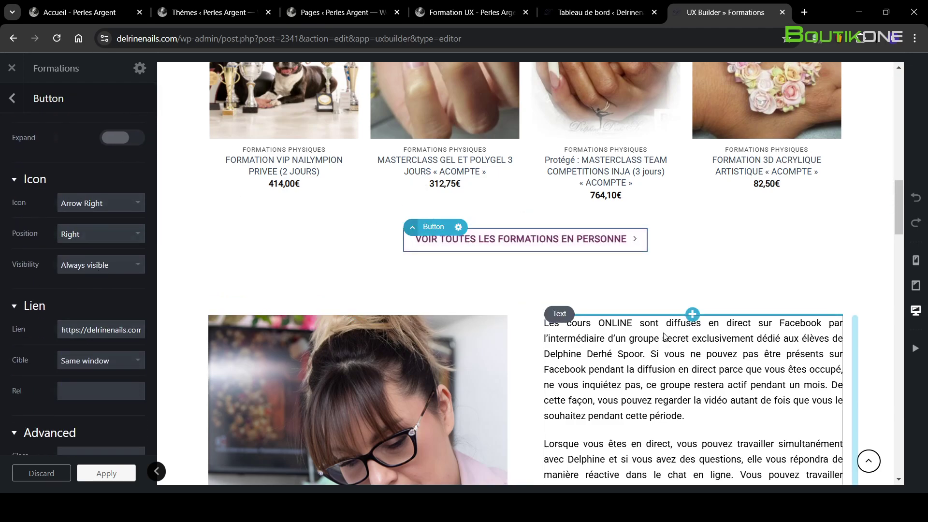
# Step: View the text block about the online courses in the text editor, then close the editor without changes
pyautogui.scroll(-5, 633, 218)
pyautogui.scroll(3, 634, 212)
pyautogui.scroll(1, 640, 228)
pyautogui.click(638, 281)
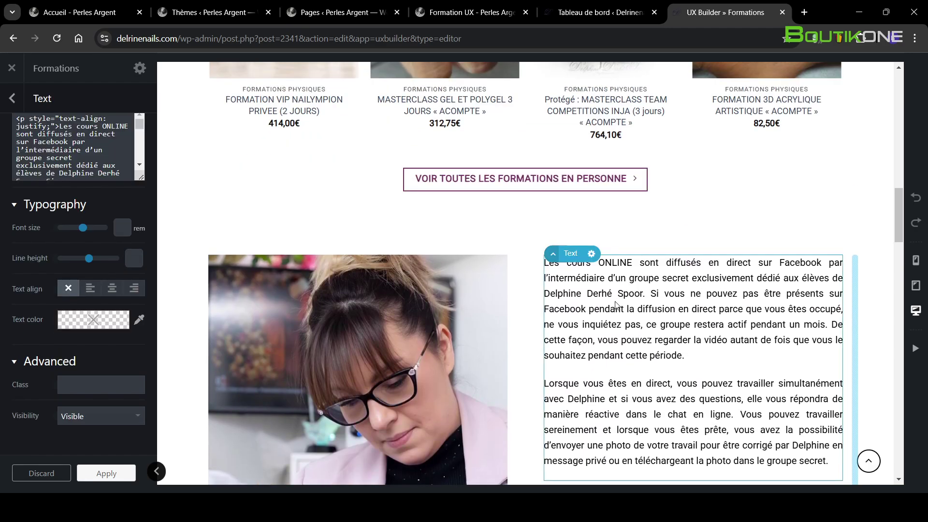
pyautogui.scroll(4, 178, 197)
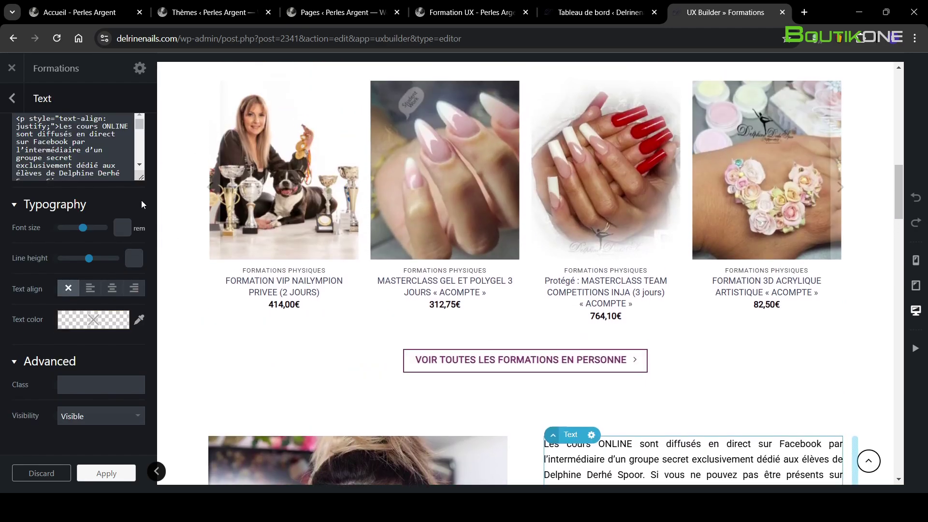
pyautogui.scroll(1, 77, 146)
pyautogui.click(62, 144)
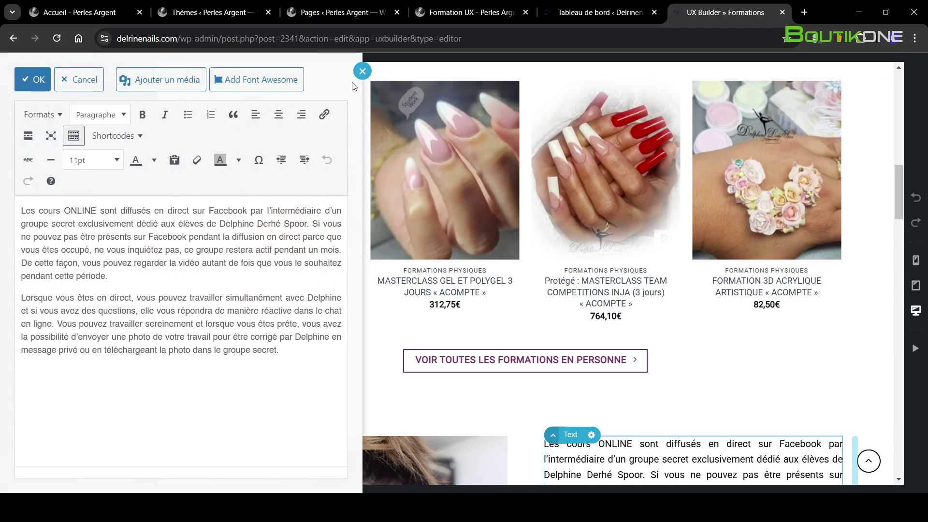
pyautogui.click(362, 72)
# Step: Examine the Datadocké block, online courses and advantages row, and inspect the structure of the "Liberté" text block
pyautogui.scroll(-10, 578, 274)
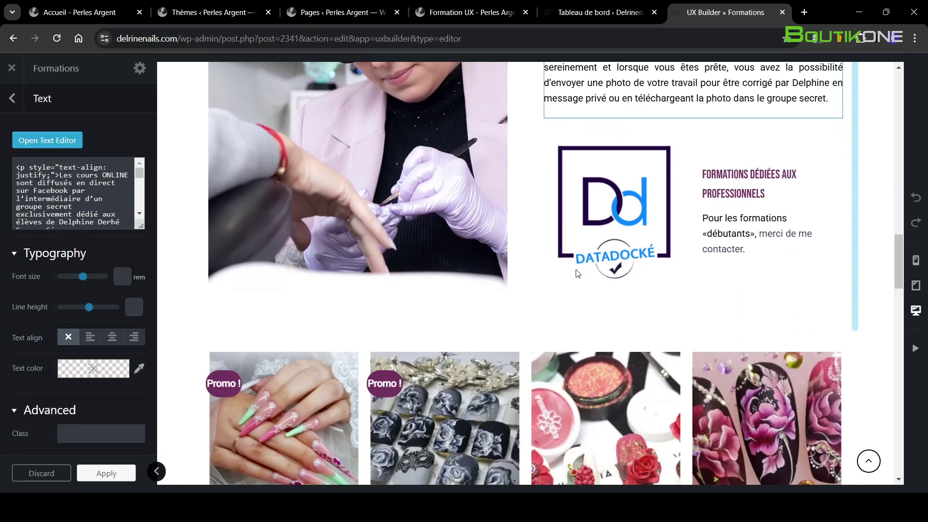
pyautogui.scroll(-4, 271, 237)
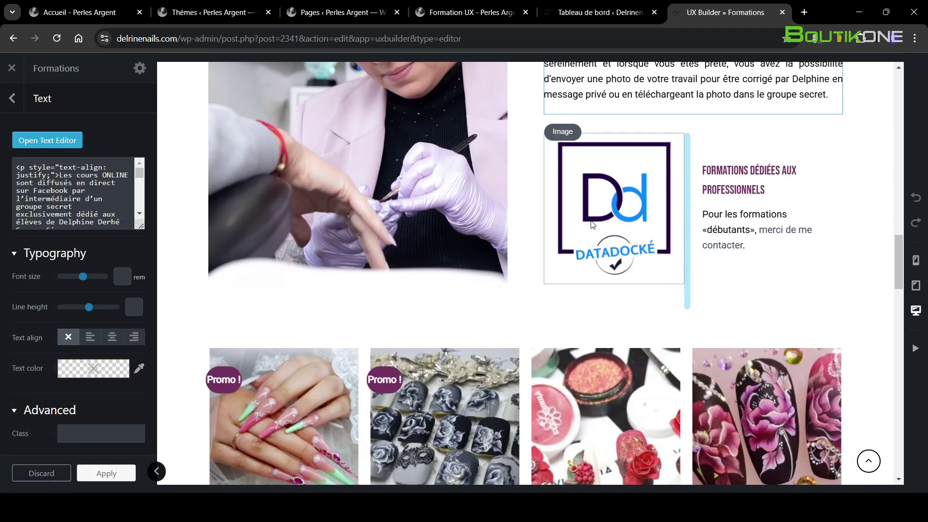
pyautogui.scroll(-6, 298, 226)
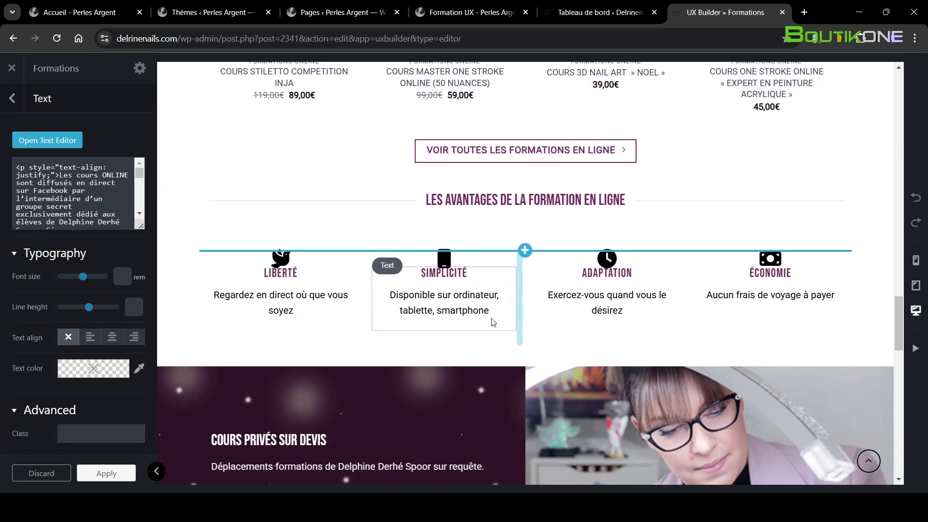
pyautogui.click(216, 292)
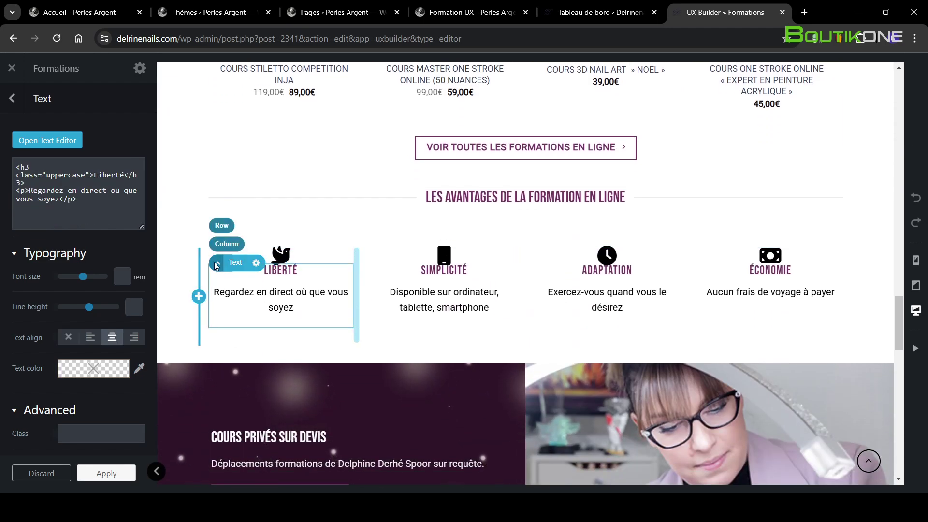
# Step: Inspect the advantages row's settings, and expand the row and its first column in the element tree to see their contents
pyautogui.click(225, 227)
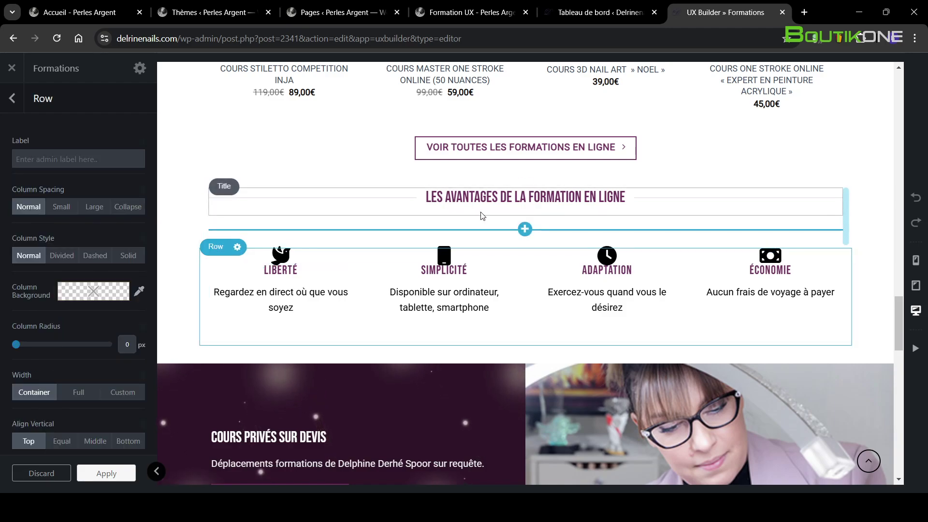
pyautogui.click(11, 98)
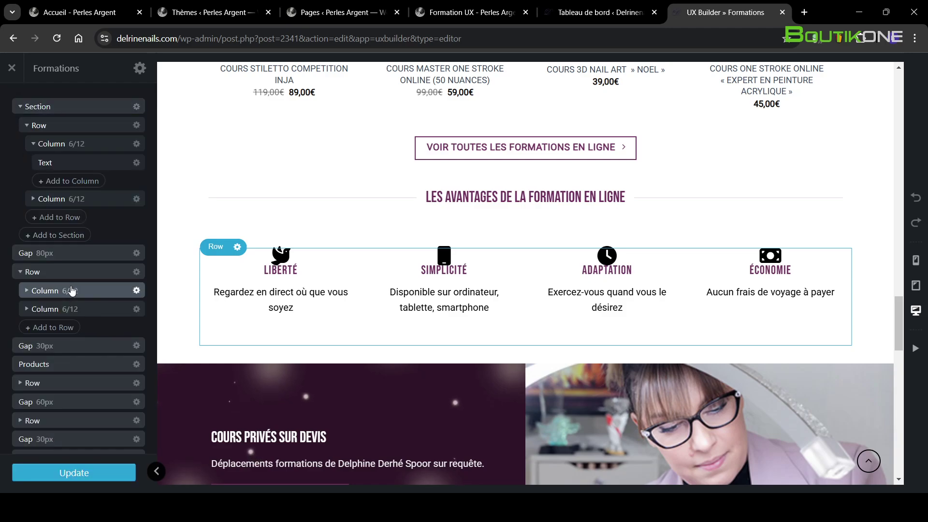
pyautogui.scroll(-5, 67, 285)
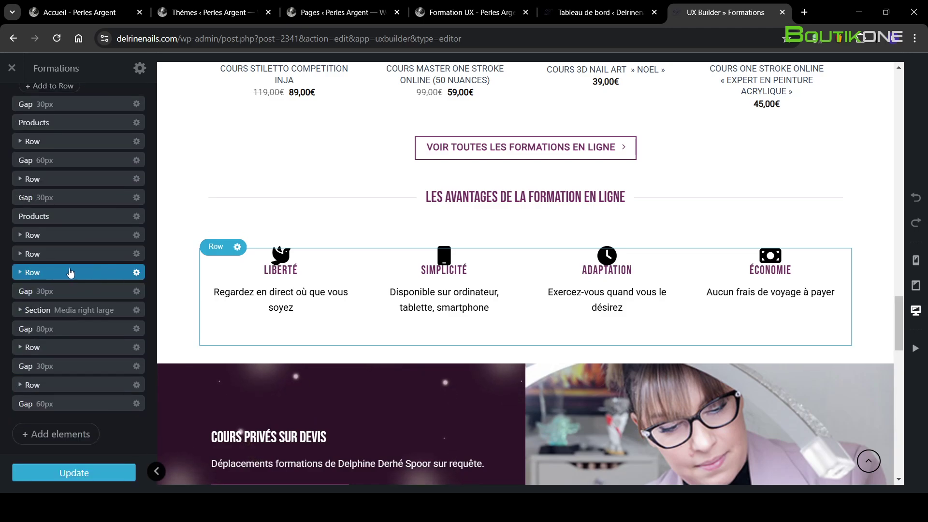
pyautogui.click(24, 273)
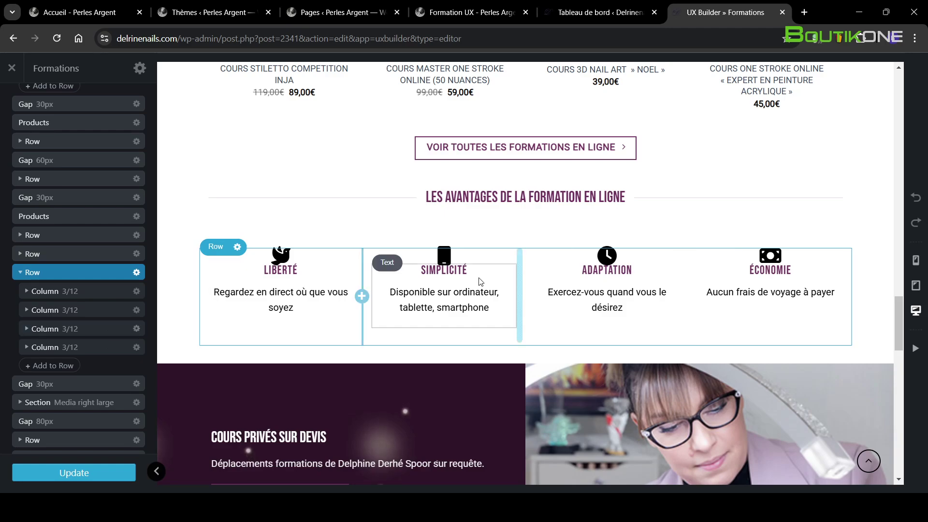
pyautogui.click(26, 291)
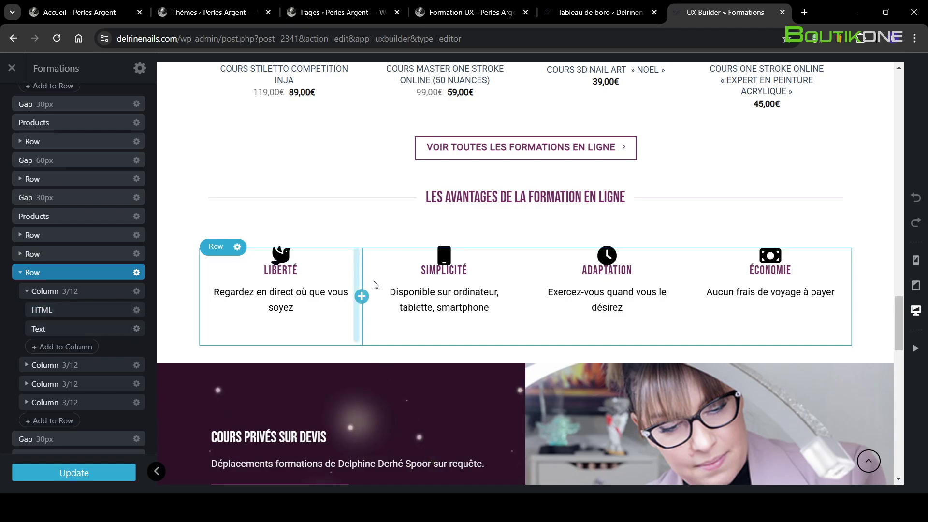
# Step: Examine the "Cours privés sur devis" section, including its row settings and its place in the element tree
pyautogui.scroll(-3, 338, 292)
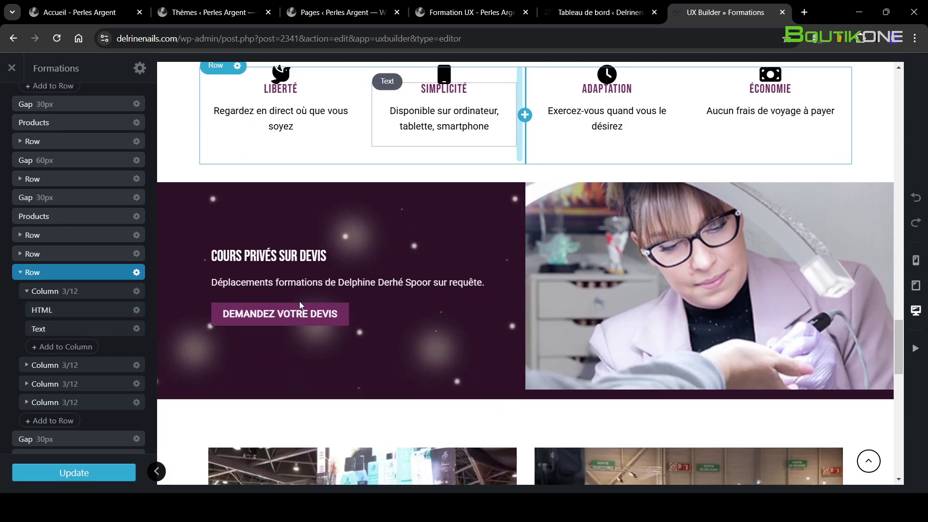
pyautogui.click(473, 199)
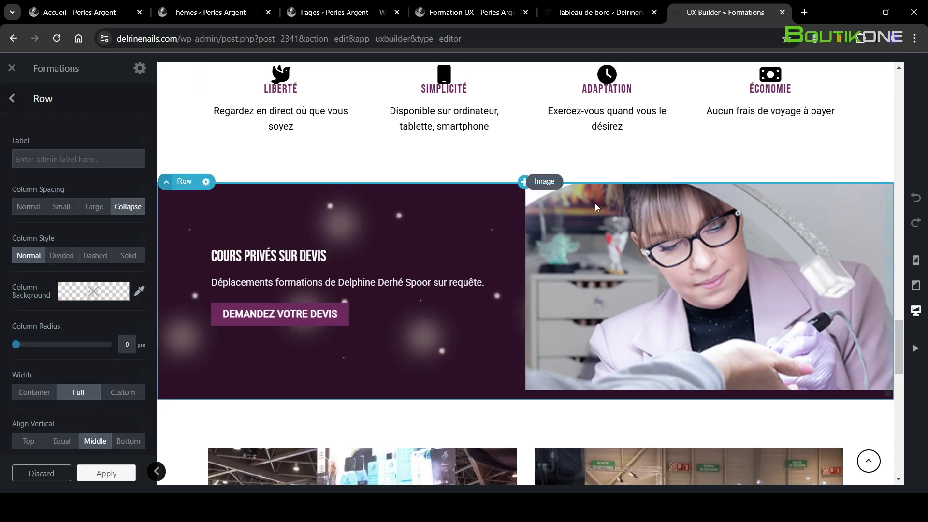
pyautogui.press('Escape')
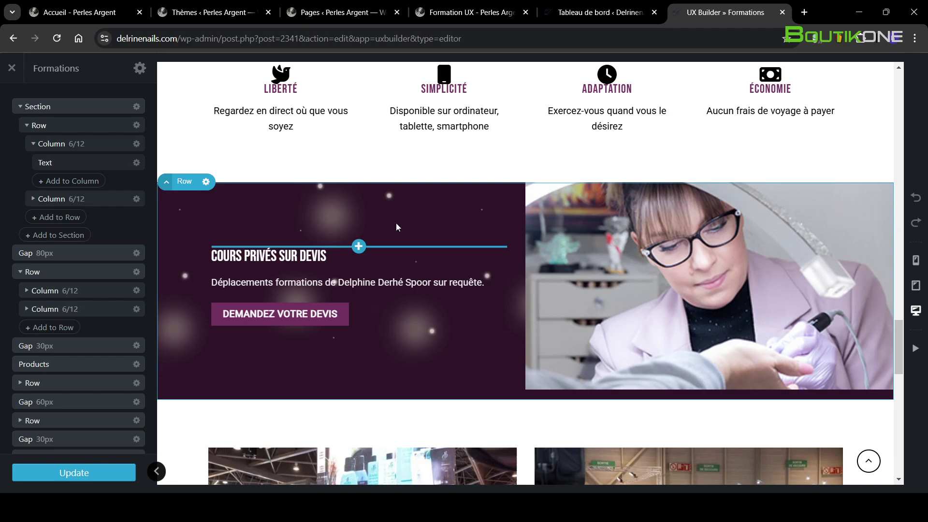
pyautogui.scroll(-5, 73, 314)
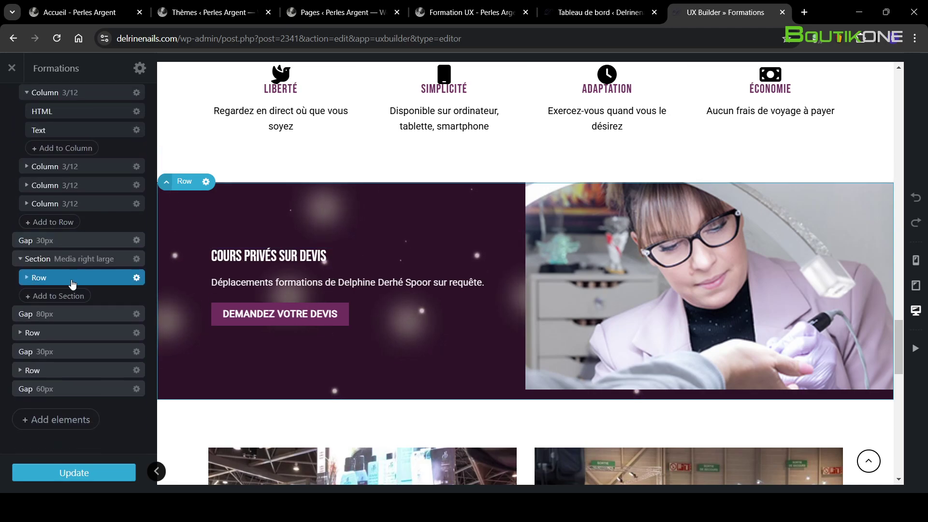
pyautogui.scroll(-3, 433, 324)
# Step: Check the gap below the private courses section, and review the photos and testimonials before returning to the page header
pyautogui.click(407, 300)
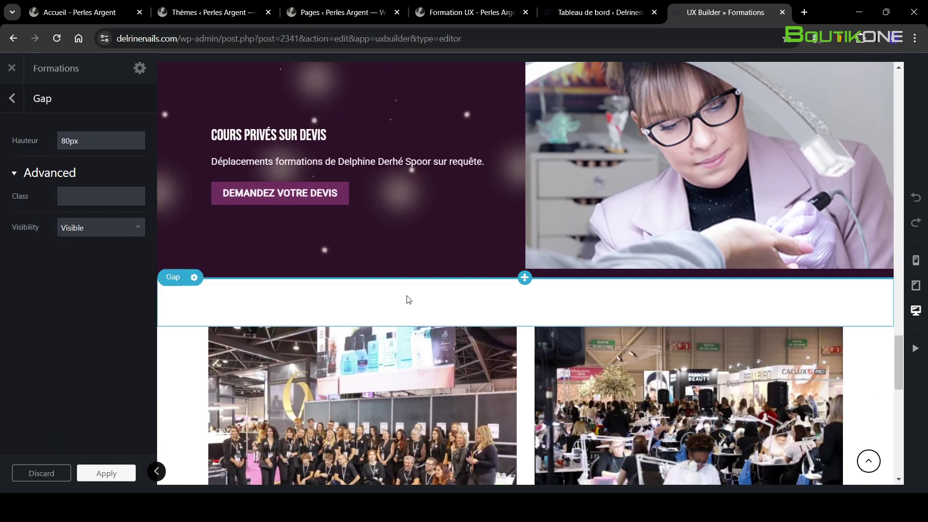
pyautogui.scroll(-10, 520, 256)
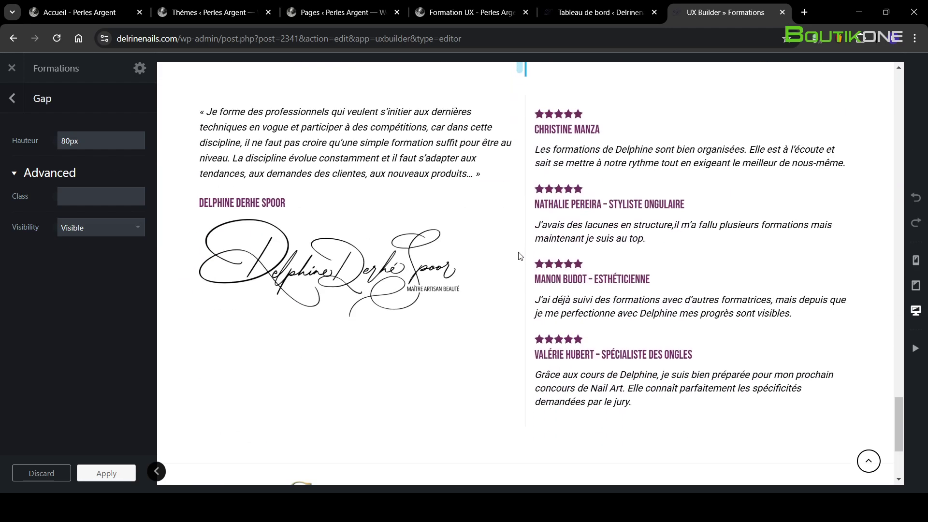
pyautogui.scroll(-3, 522, 261)
pyautogui.scroll(12, 655, 292)
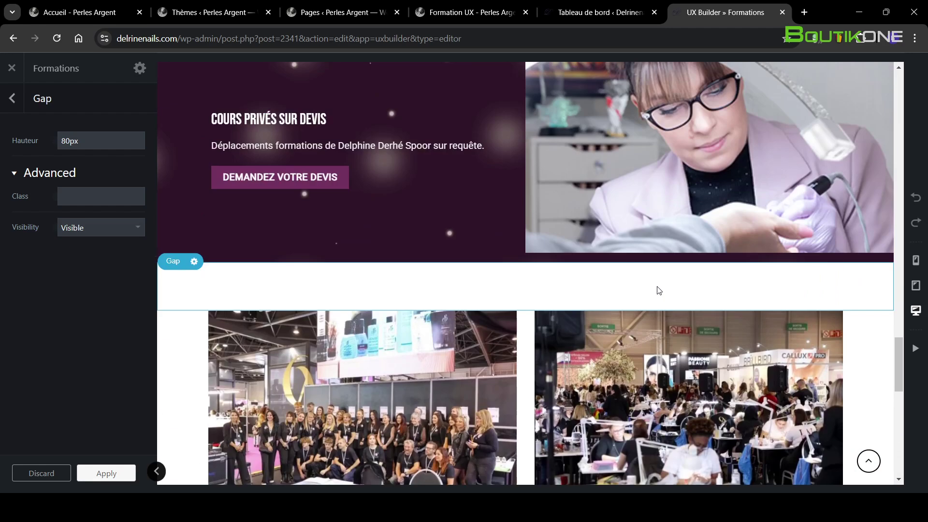
pyautogui.scroll(15, 658, 286)
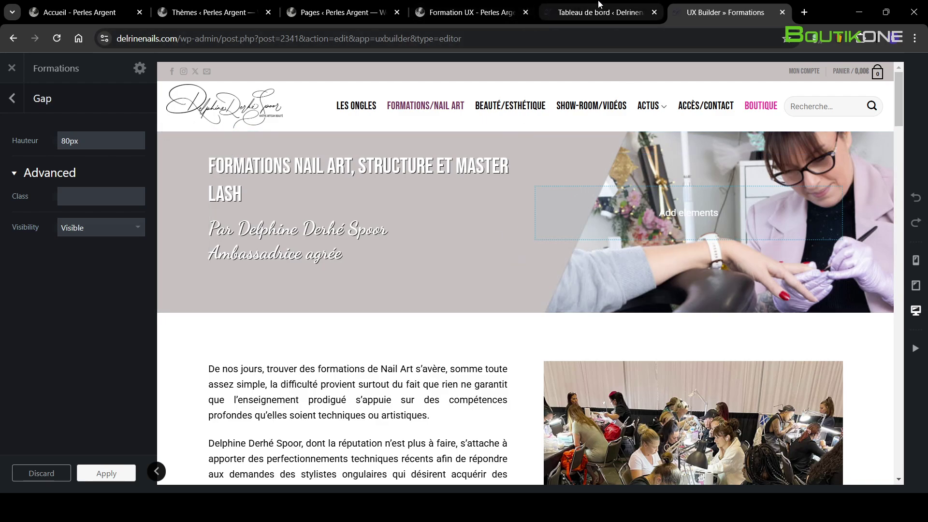
# Step: Switch to the Formation UX page on Perles Argent, open it in the UX Builder and insert a section above the first gap
pyautogui.click(479, 7)
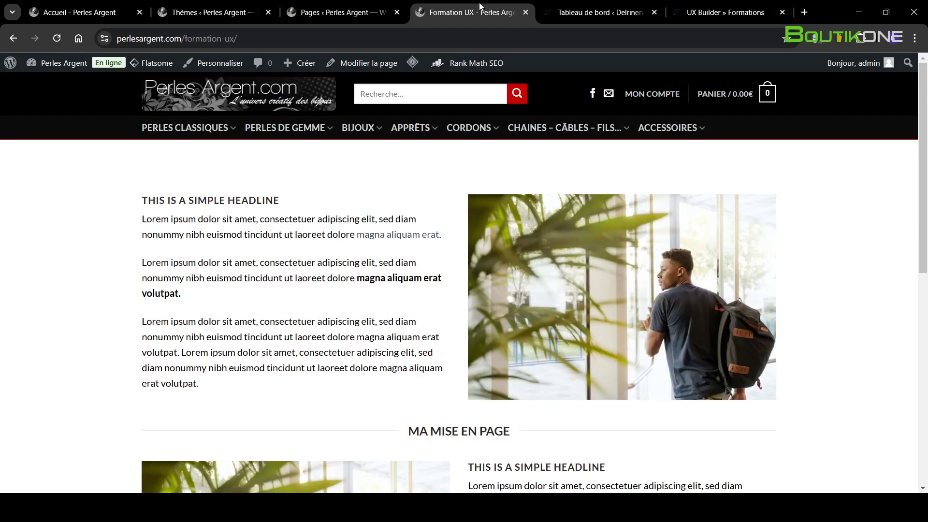
pyautogui.moveTo(371, 70)
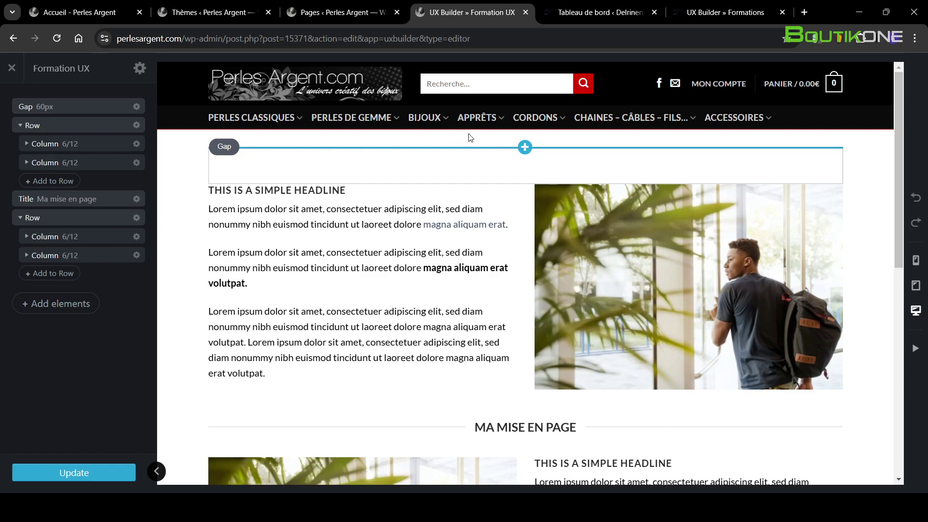
pyautogui.click(524, 147)
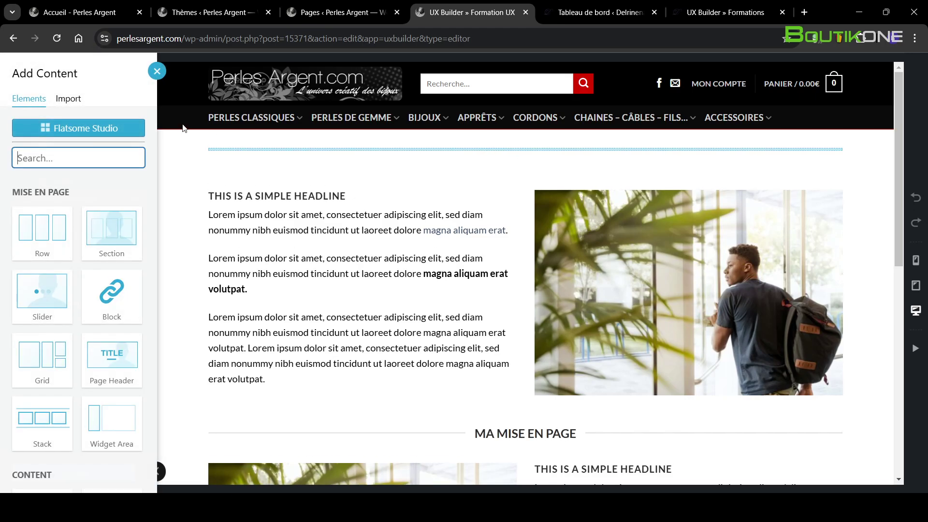
pyautogui.click(96, 244)
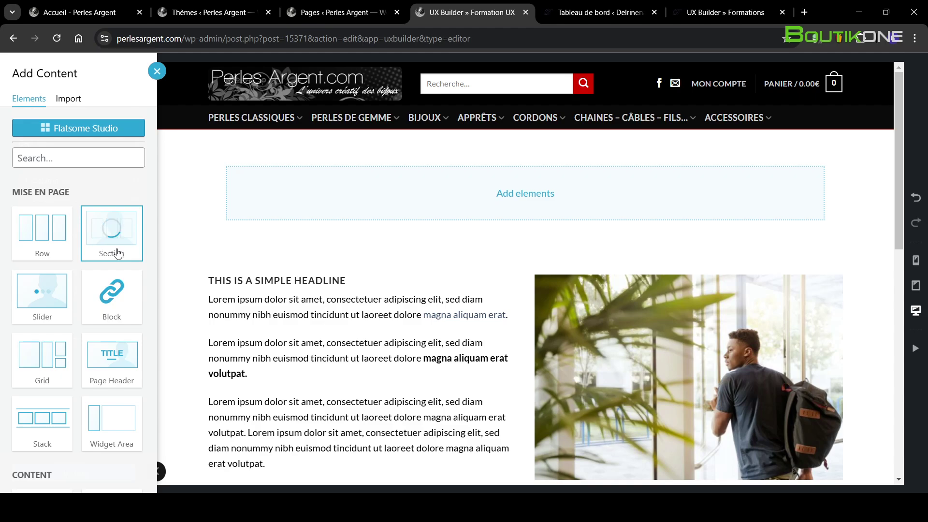
# Step: Use the Box Right Dark preset for the new section, apply its settings and update the page
pyautogui.click(109, 251)
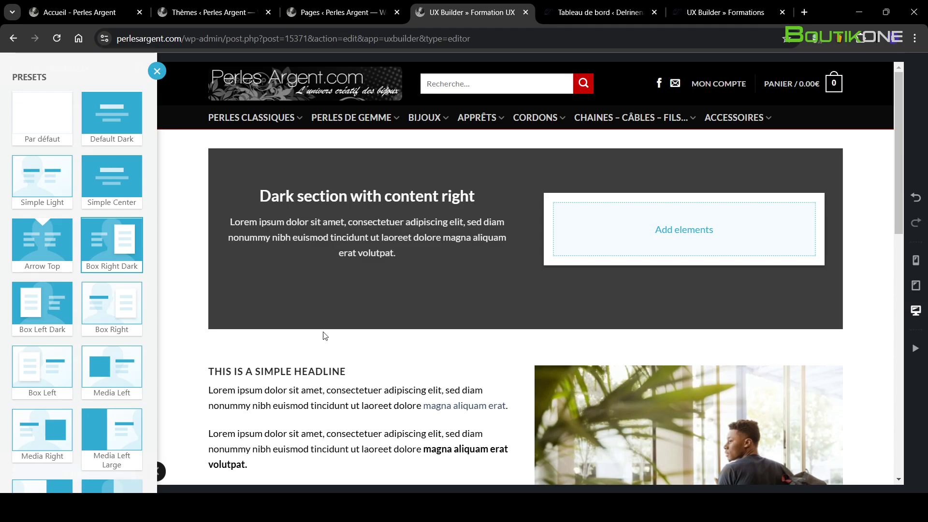
pyautogui.scroll(-5, 43, 372)
pyautogui.click(118, 466)
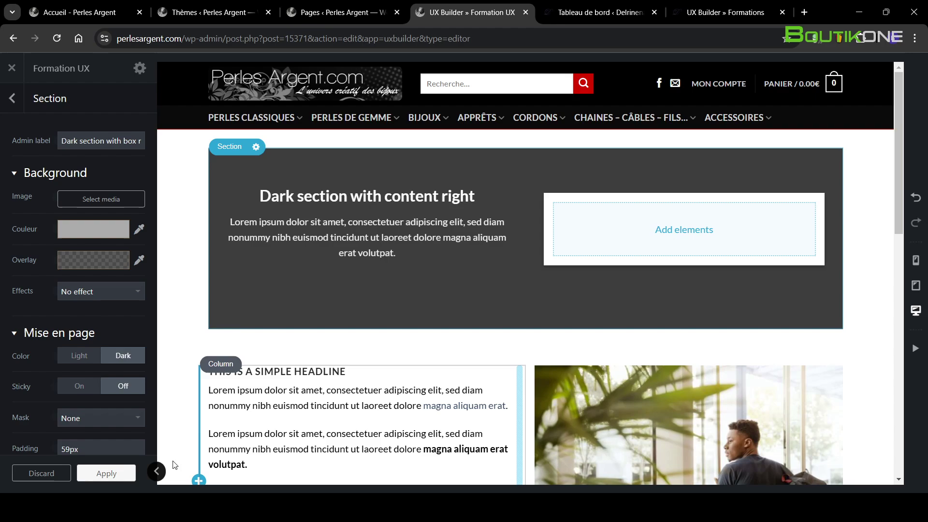
pyautogui.click(106, 473)
pyautogui.click(87, 476)
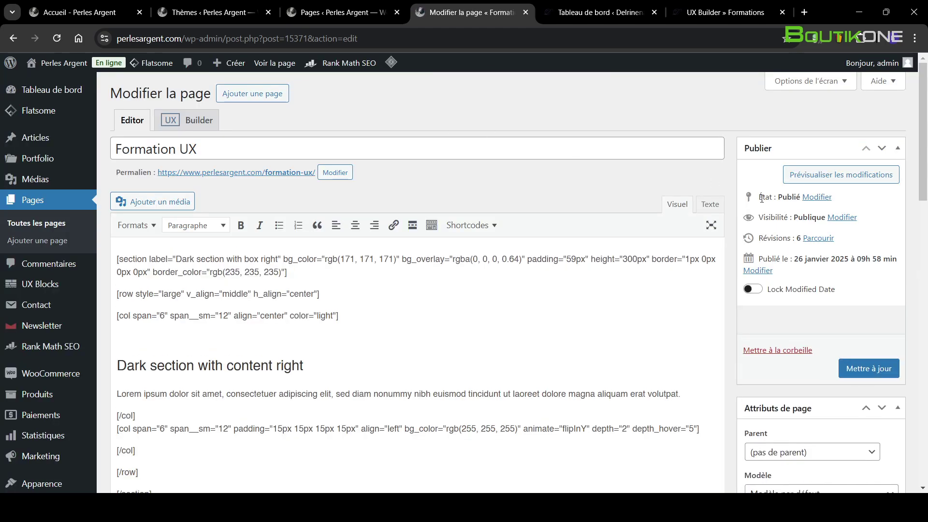
# Step: Check the template attribute in the WordPress page editor, and reopen Formation UX in the UX Builder
pyautogui.scroll(-1, 807, 426)
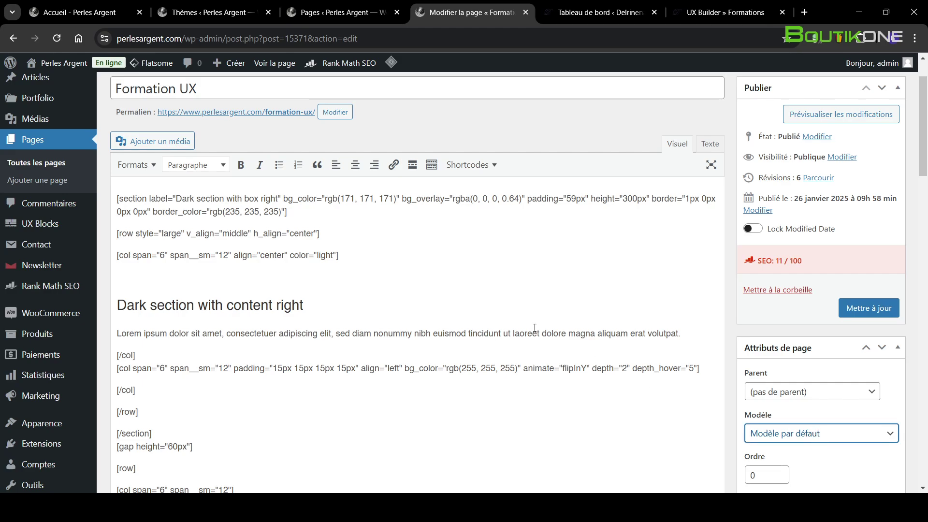
pyautogui.scroll(1, 350, 243)
pyautogui.click(191, 122)
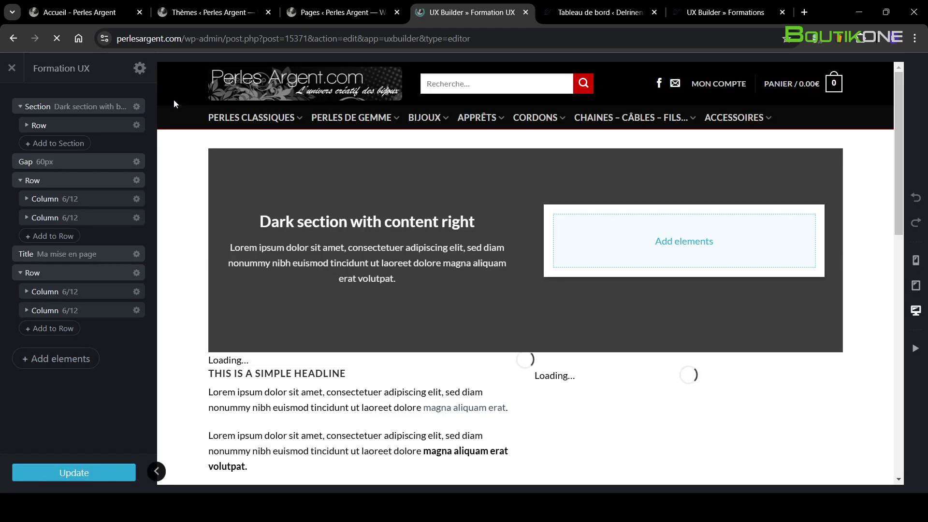
# Step: Set the page template to Page - Full Width in the post settings, apply it and update the page
pyautogui.click(140, 70)
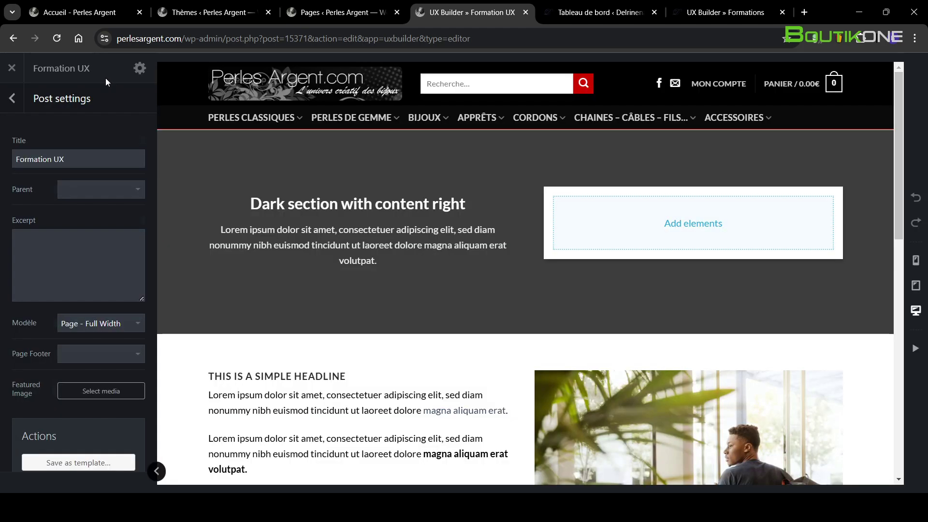
pyautogui.scroll(-1, 87, 425)
pyautogui.scroll(-1, 89, 415)
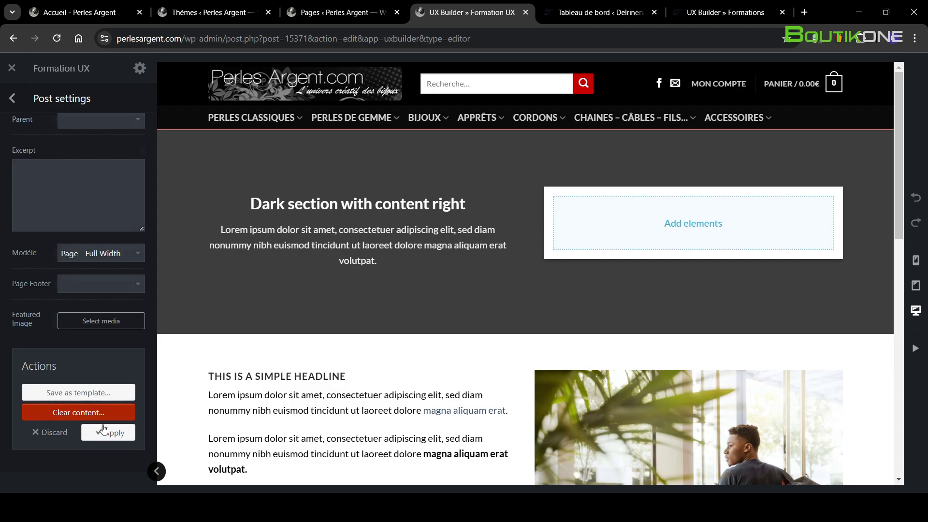
pyautogui.click(109, 438)
pyautogui.click(95, 474)
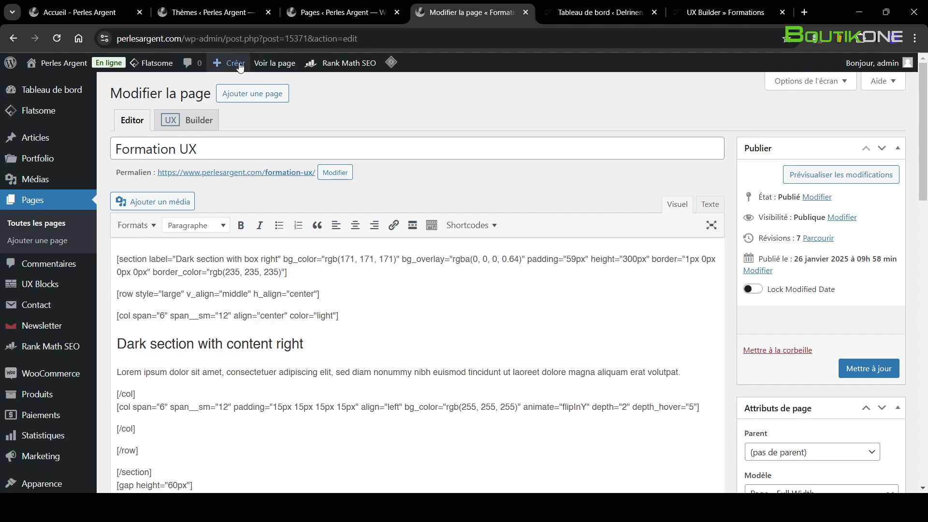
# Step: View the published Formation UX page and review its full-width section and the content below it
pyautogui.click(261, 63)
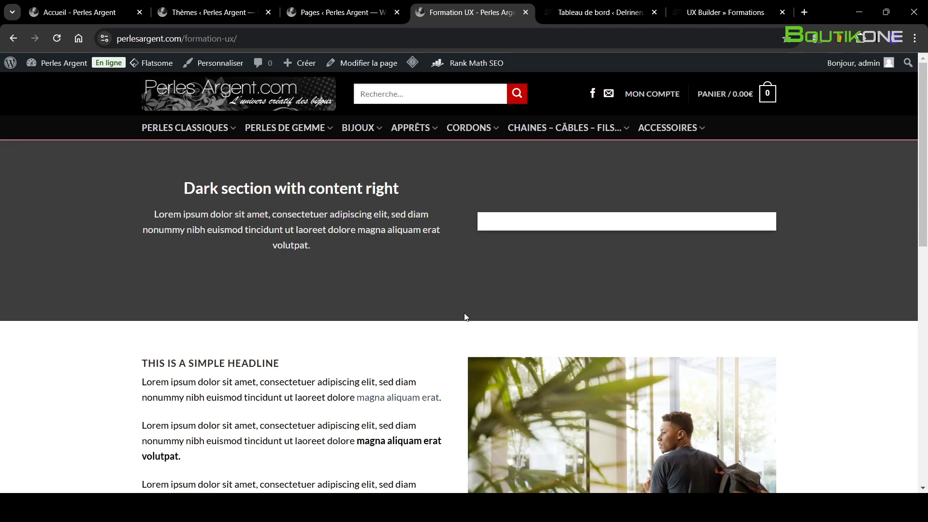
pyautogui.scroll(-5, 784, 305)
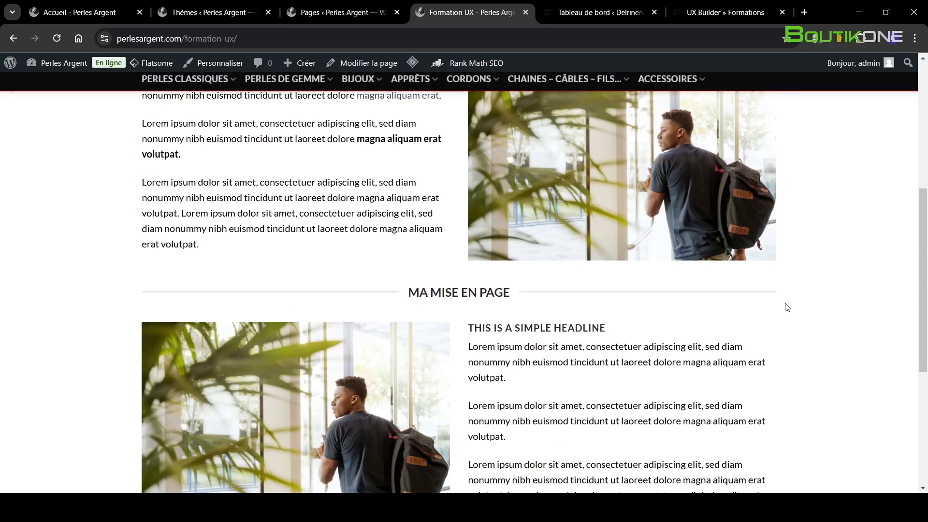
pyautogui.scroll(5, 784, 302)
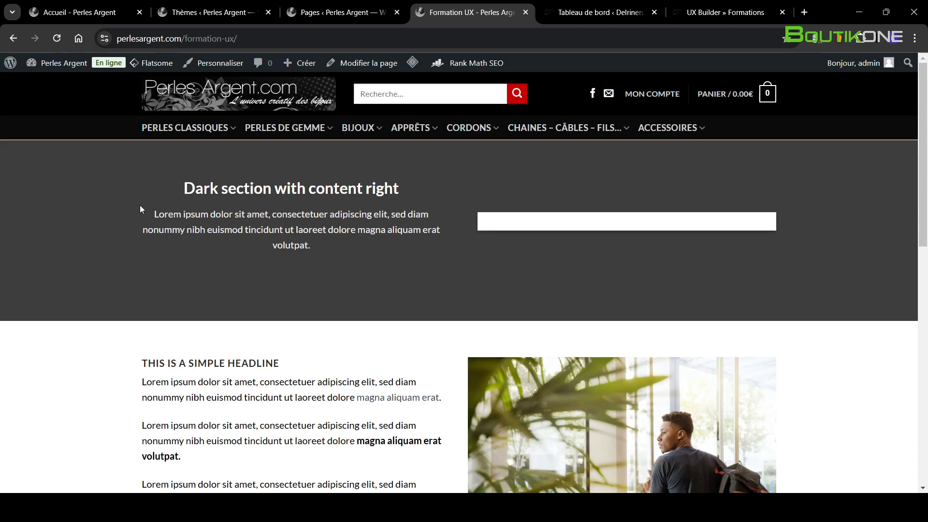
# Step: Create a new page titled "Formation ux2" from the WordPress dashboard, set its visibility to Privée and publish it
pyautogui.moveTo(64, 63)
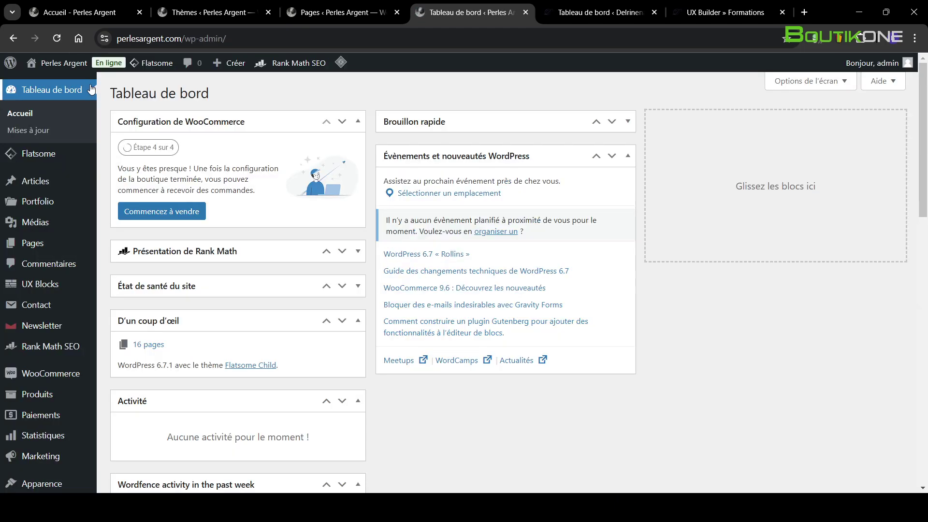
pyautogui.moveTo(34, 247)
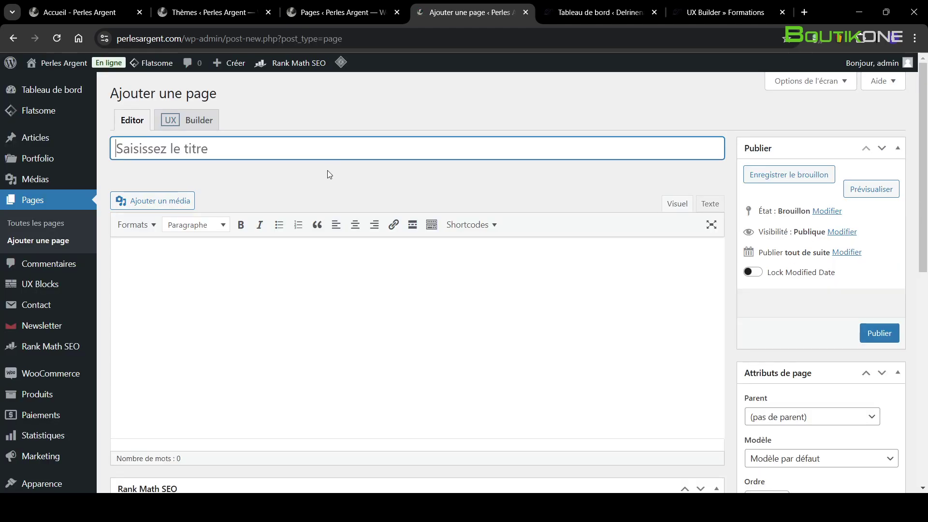
pyautogui.click(843, 232)
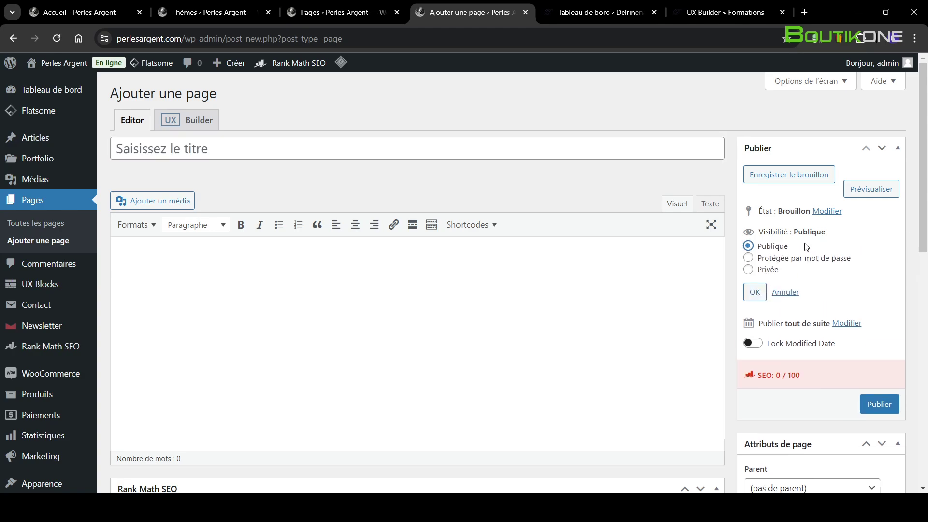
pyautogui.click(385, 152)
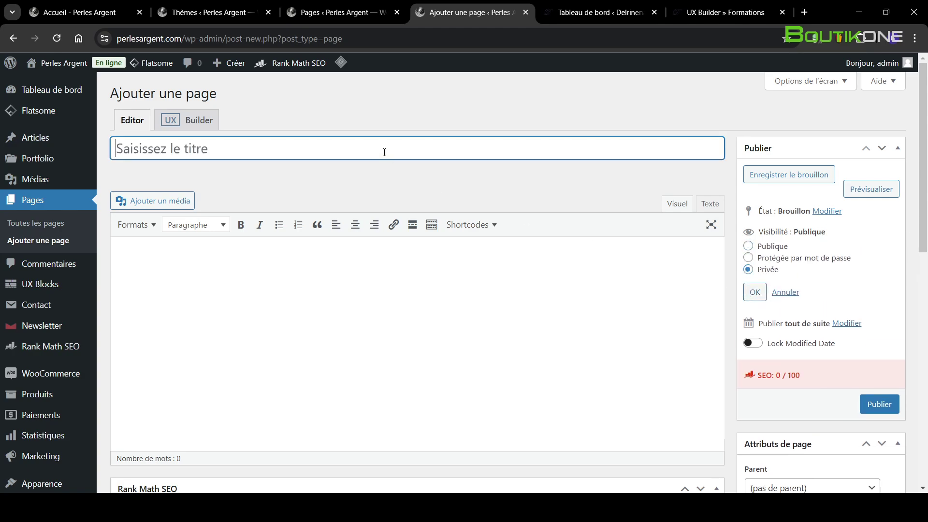
pyautogui.write('Formation ux2')
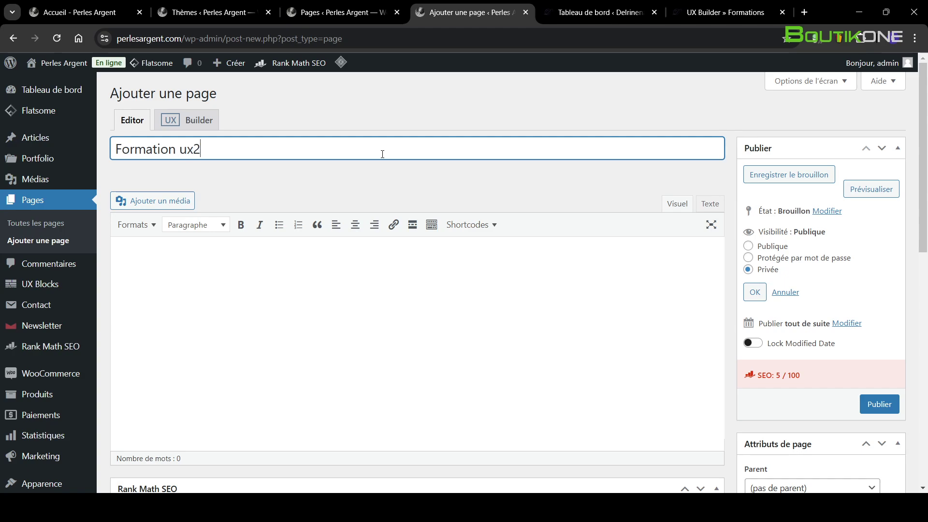
pyautogui.click(755, 291)
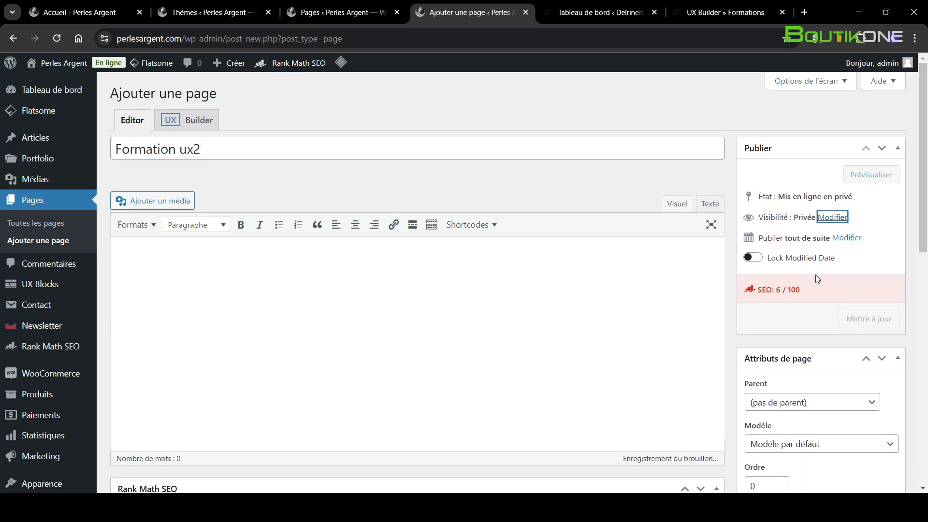
pyautogui.click(868, 335)
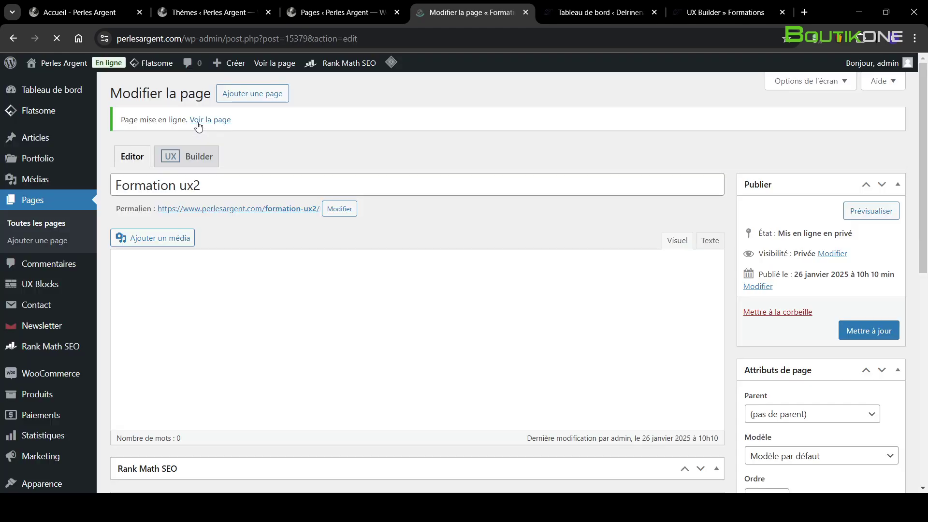
# Step: Open Formation ux2 in the UX Builder, check its post settings and open the element library for the empty content area
pyautogui.click(187, 156)
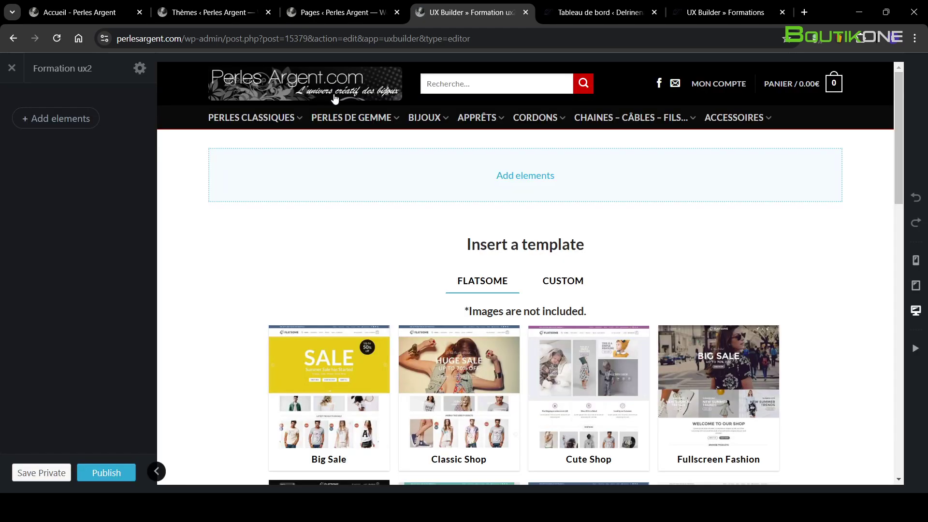
pyautogui.click(139, 70)
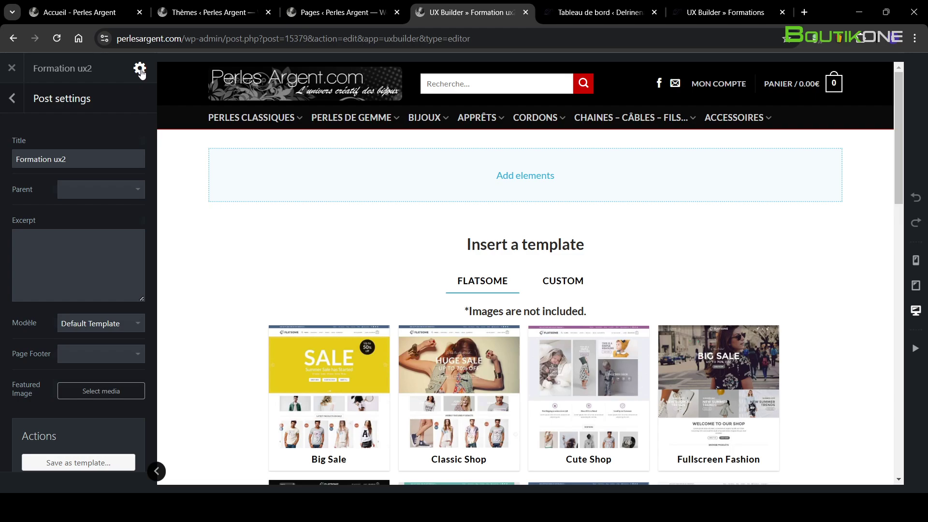
pyautogui.click(502, 178)
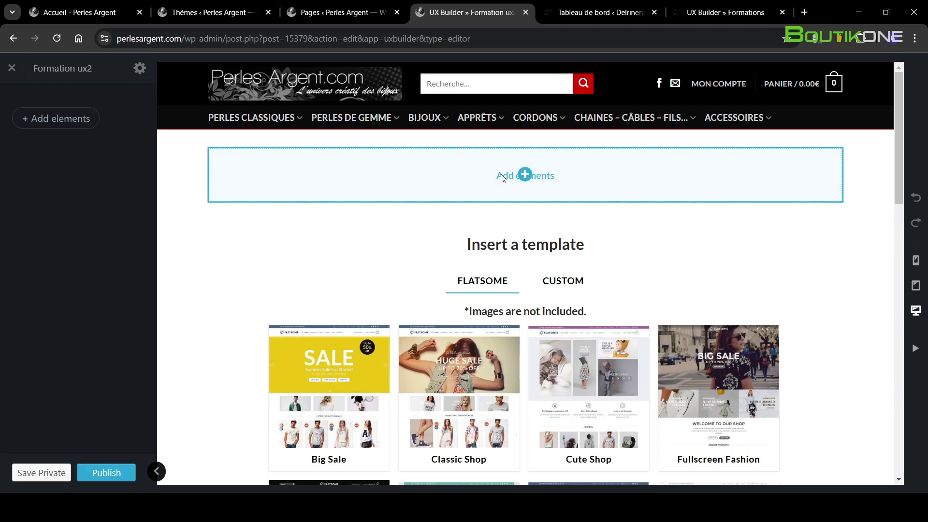
pyautogui.click(526, 176)
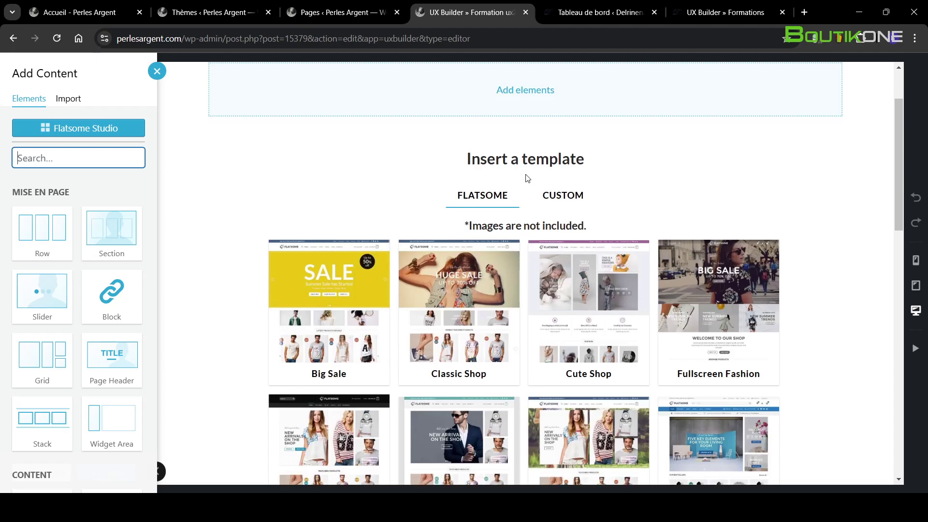
# Step: Open Flatsome Studio and browse its pre-designed layouts in the Latest, E-Commerce, Full Page and Mega Menu categories
pyautogui.click(85, 133)
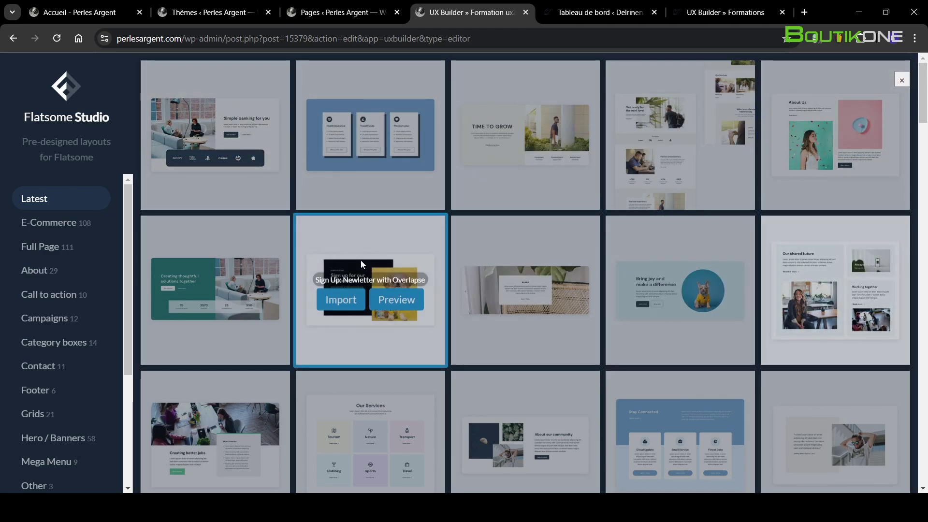
pyautogui.scroll(-3, 372, 290)
pyautogui.scroll(-7, 467, 255)
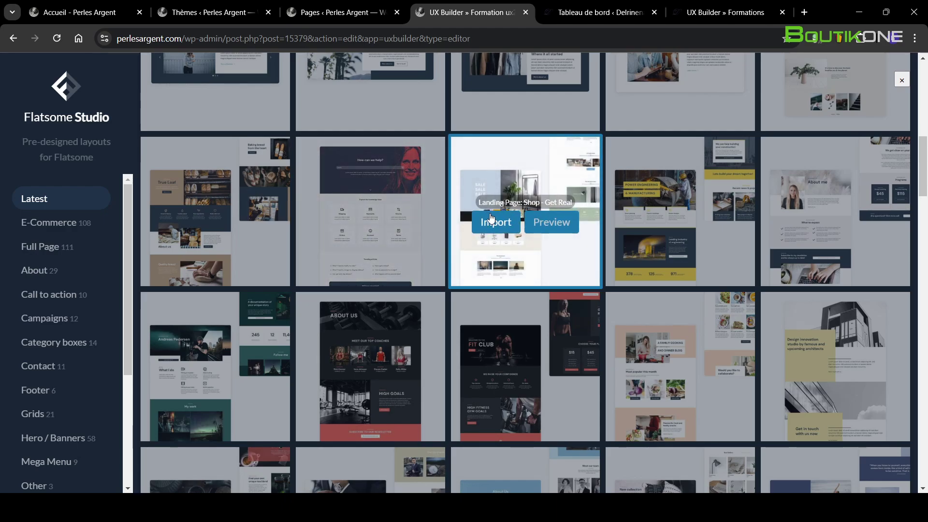
pyautogui.click(68, 222)
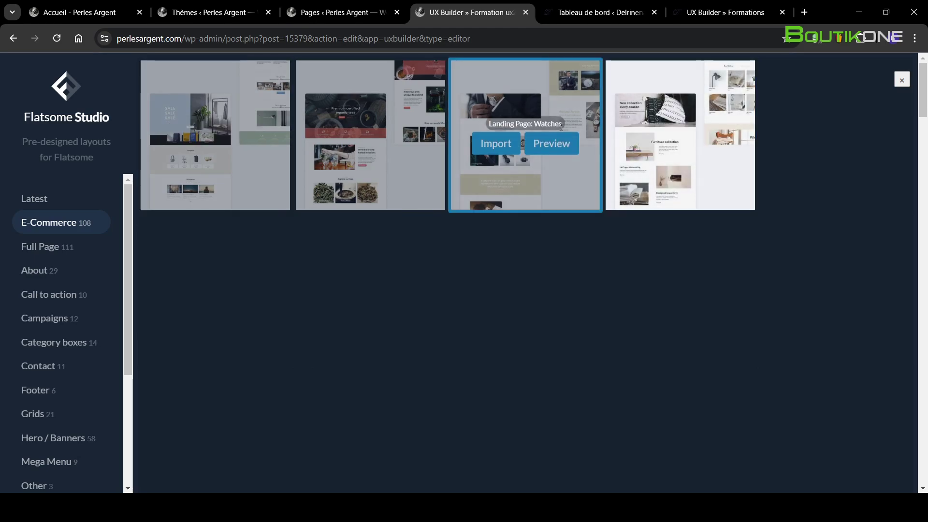
pyautogui.click(59, 248)
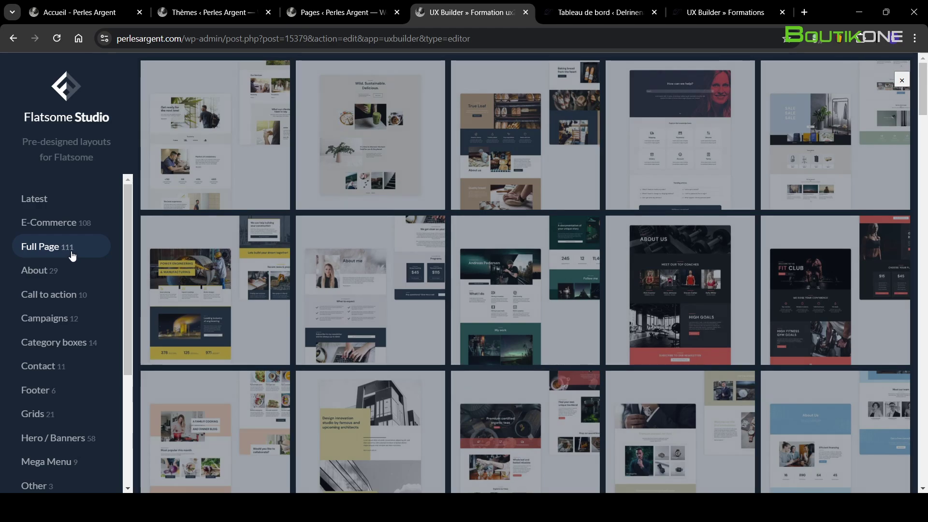
pyautogui.scroll(-1, 58, 280)
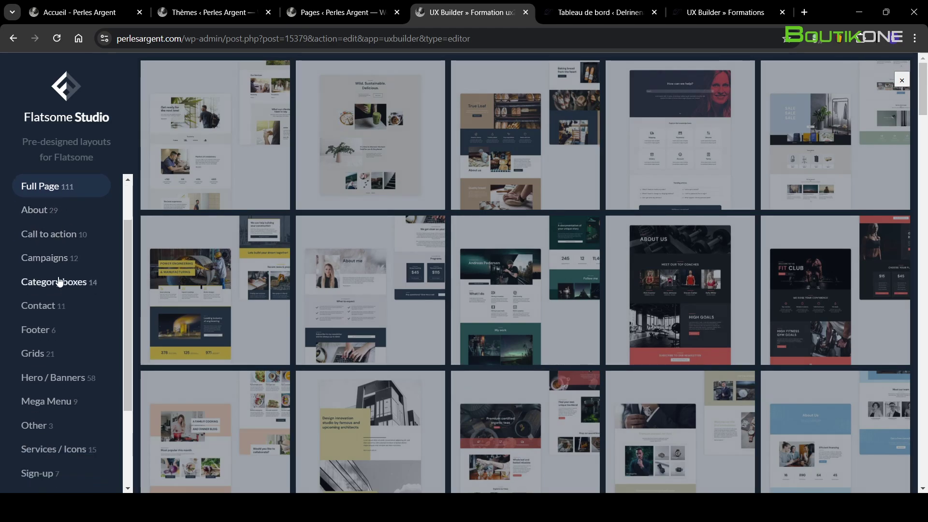
pyautogui.scroll(-1, 64, 290)
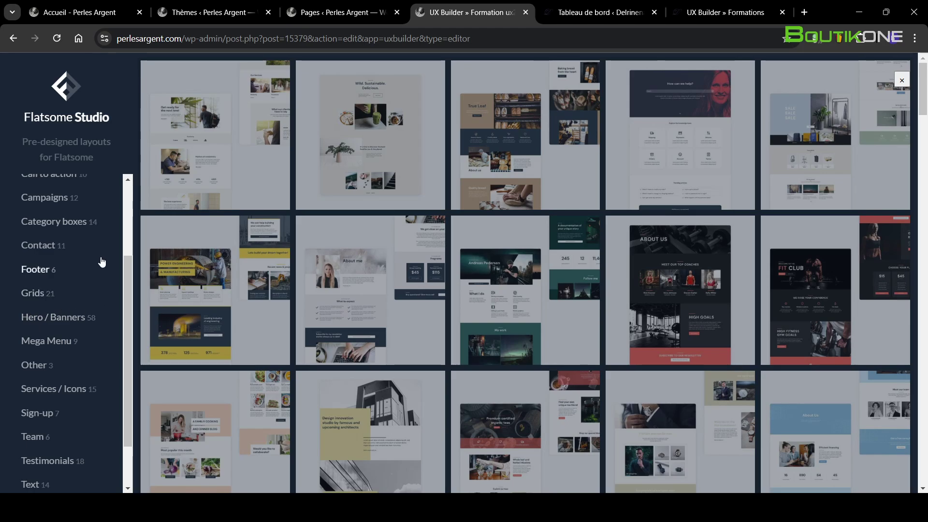
pyautogui.click(59, 347)
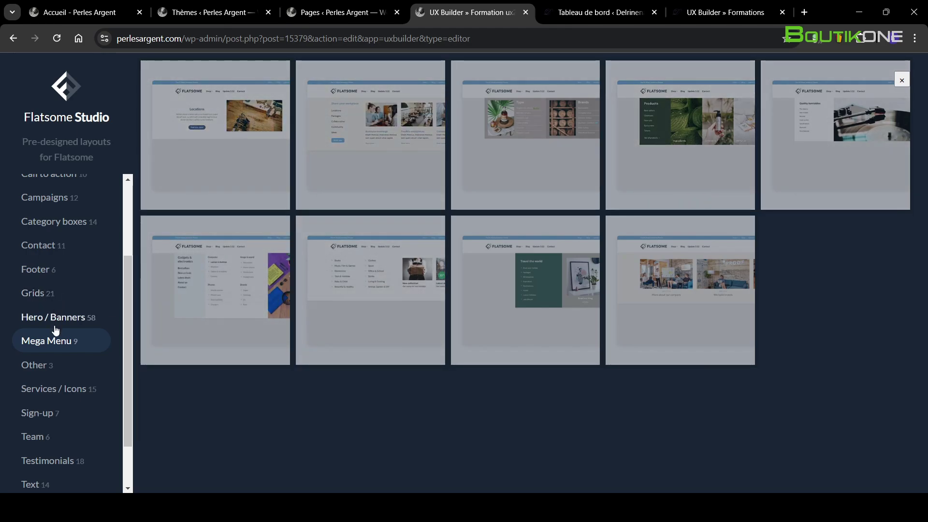
pyautogui.scroll(3, 63, 256)
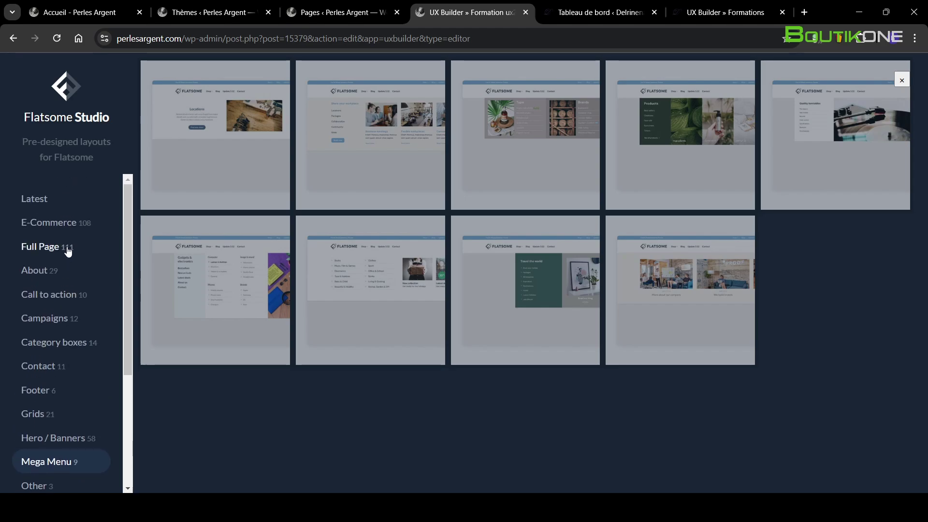
# Step: Look through the Latest layouts again, and close Flatsome Studio and the element library without importing anything
pyautogui.click(63, 205)
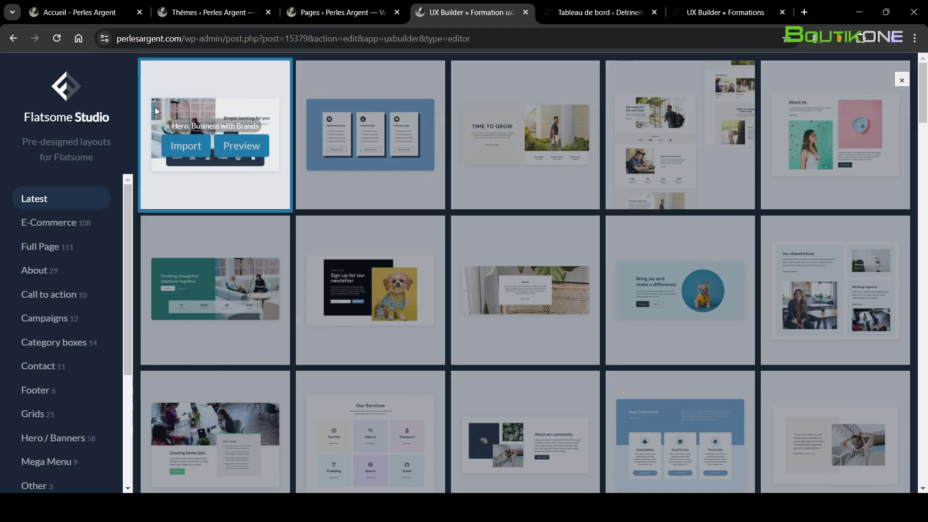
pyautogui.scroll(-3, 509, 223)
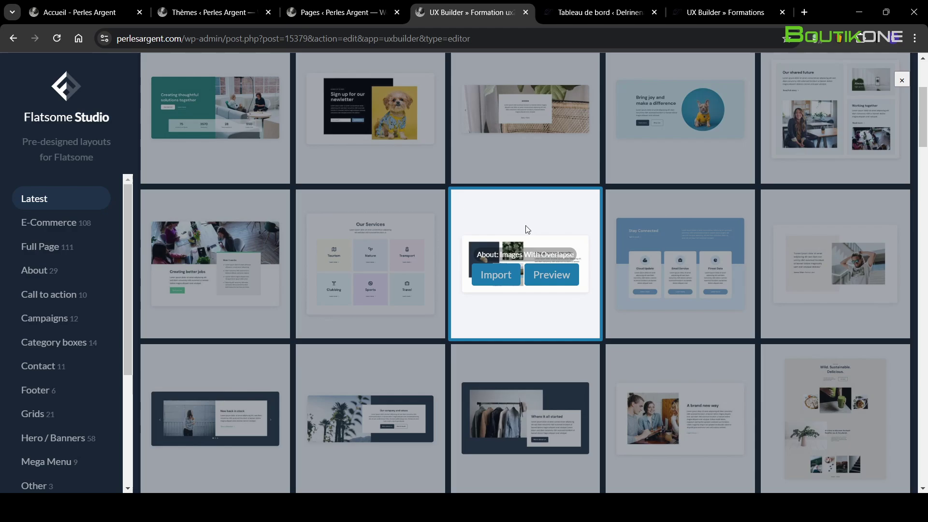
pyautogui.scroll(3, 894, 145)
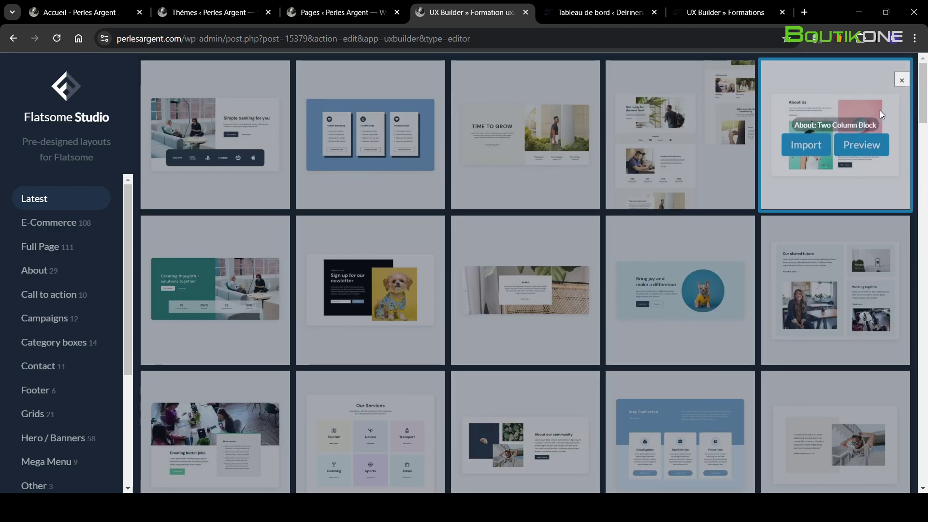
pyautogui.click(902, 80)
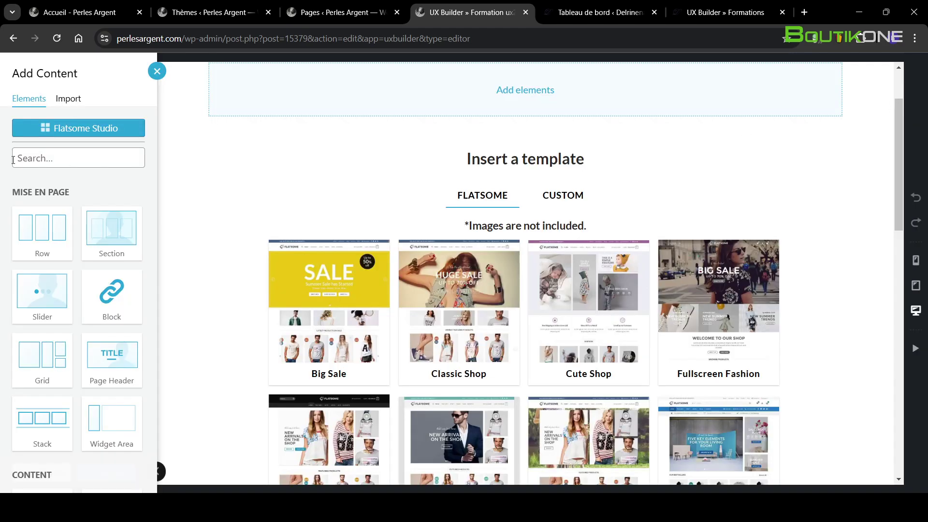
pyautogui.click(155, 78)
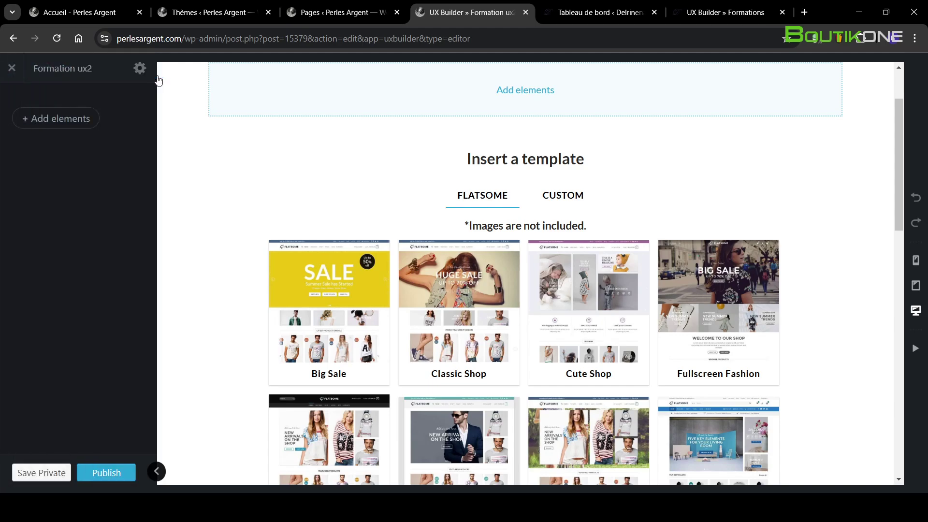
# Step: Return to the WordPress page list, show all pages and sort them by date with the newest first
pyautogui.click(356, 9)
pyautogui.click(444, 6)
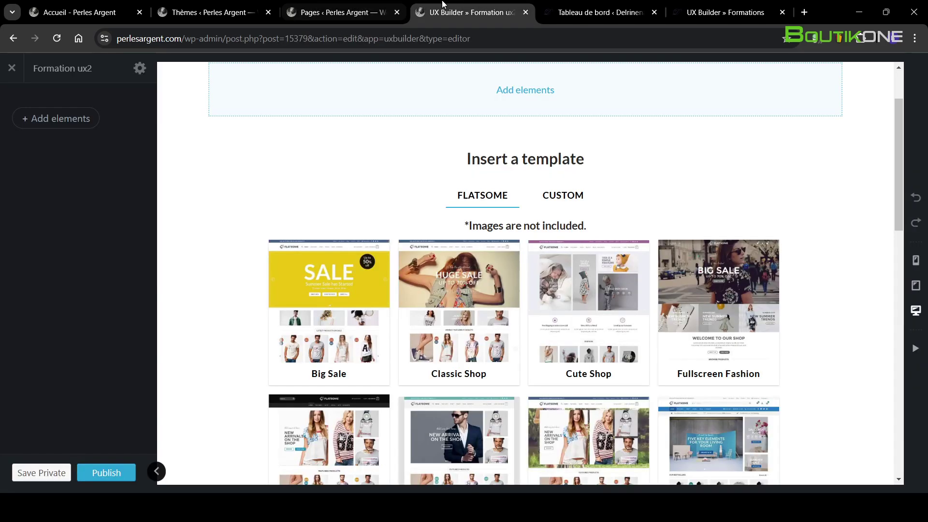
pyautogui.click(342, 6)
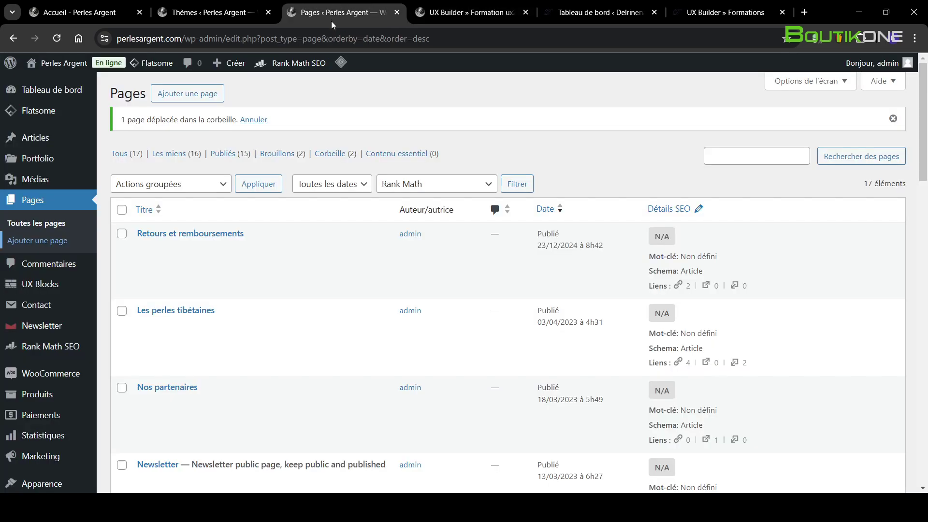
pyautogui.click(51, 224)
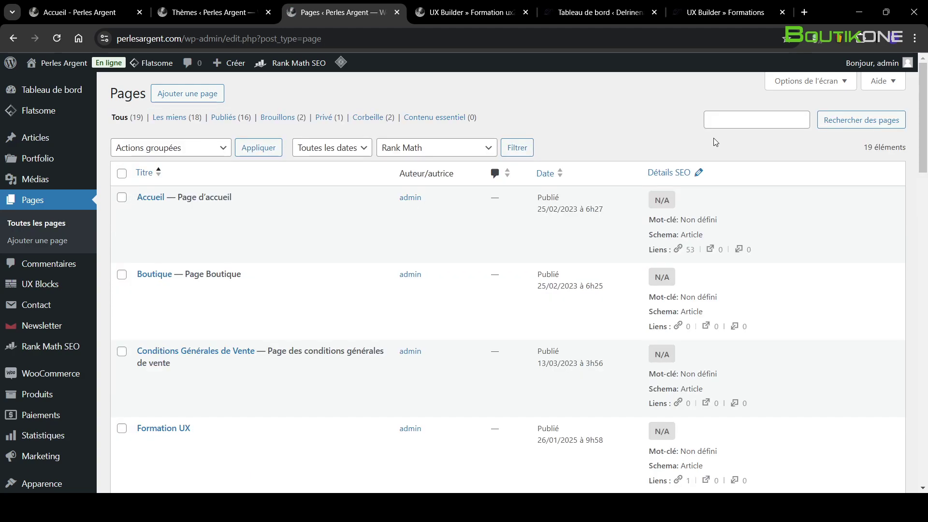
pyautogui.click(550, 174)
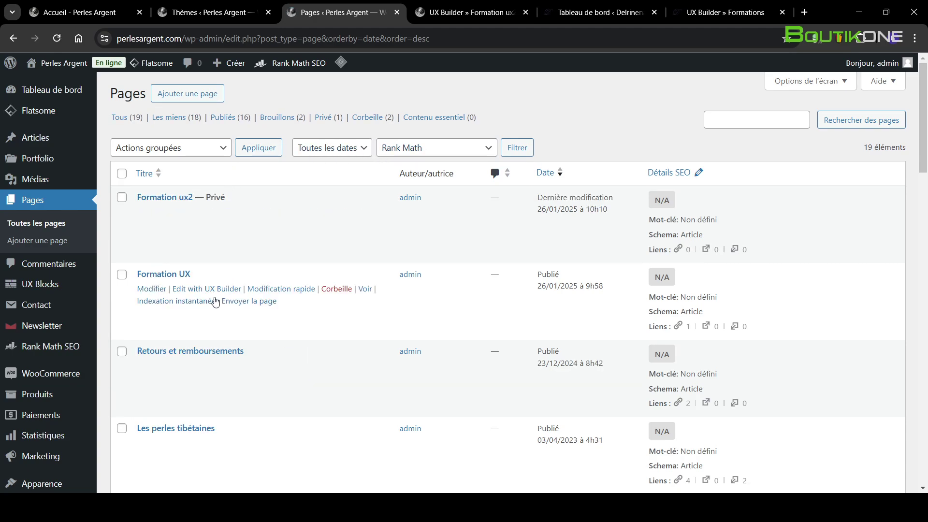
# Step: View the published Formation UX page and examine its layout from the dark section down to the "Ma mise en page" block
pyautogui.click(365, 290)
pyautogui.scroll(-3, 662, 305)
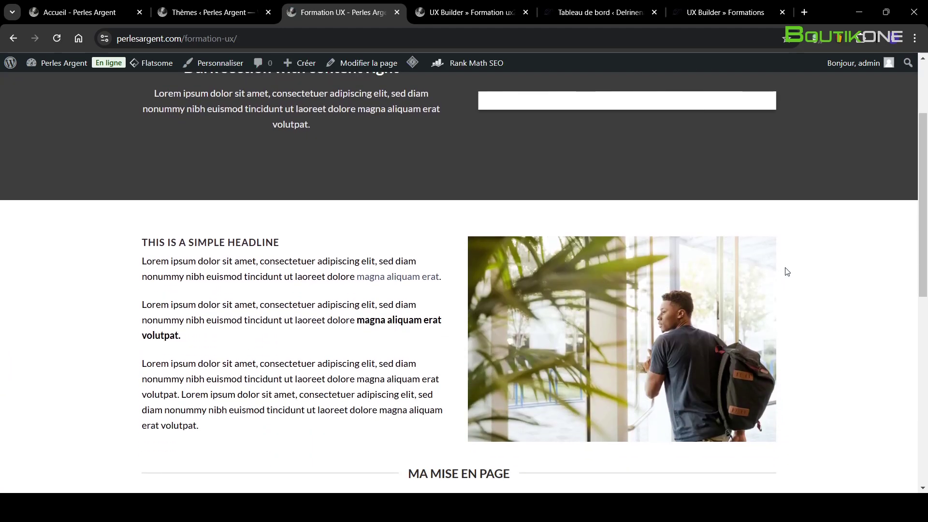
pyautogui.scroll(3, 787, 268)
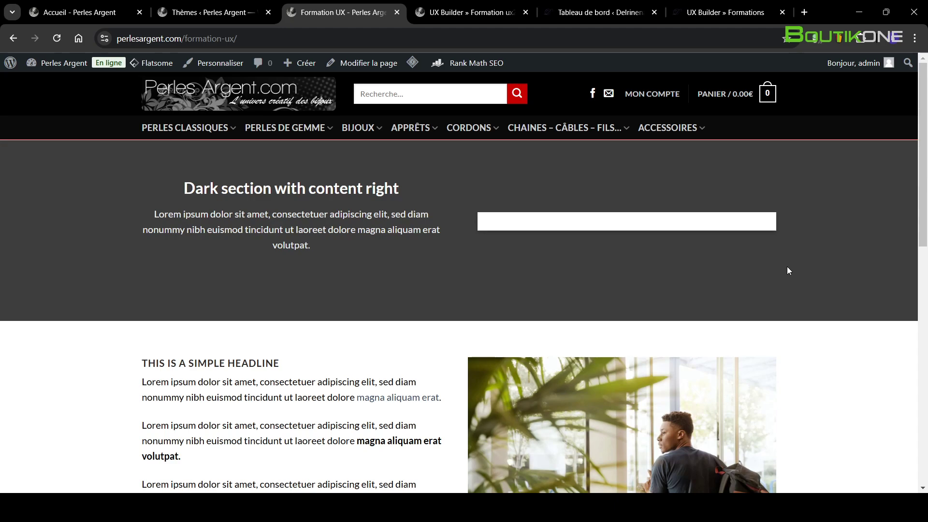
pyautogui.scroll(-7, 627, 291)
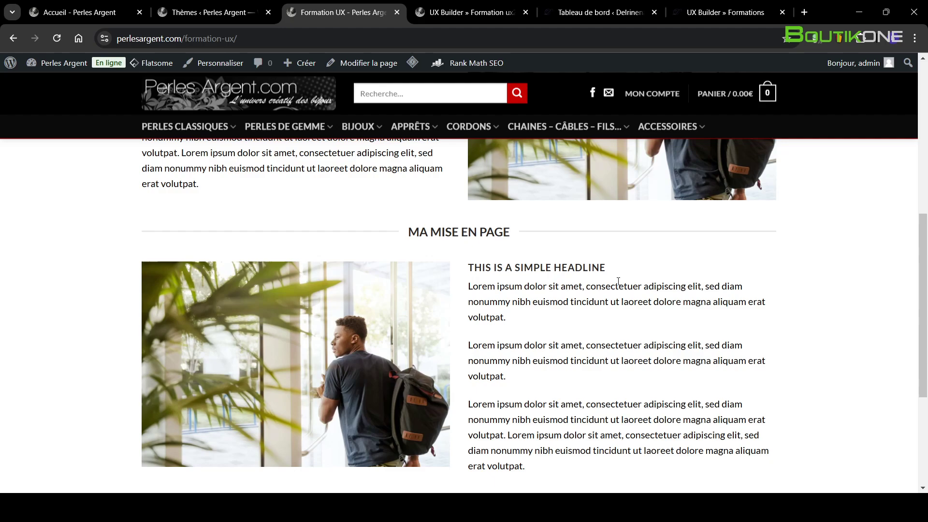
pyautogui.scroll(7, 615, 280)
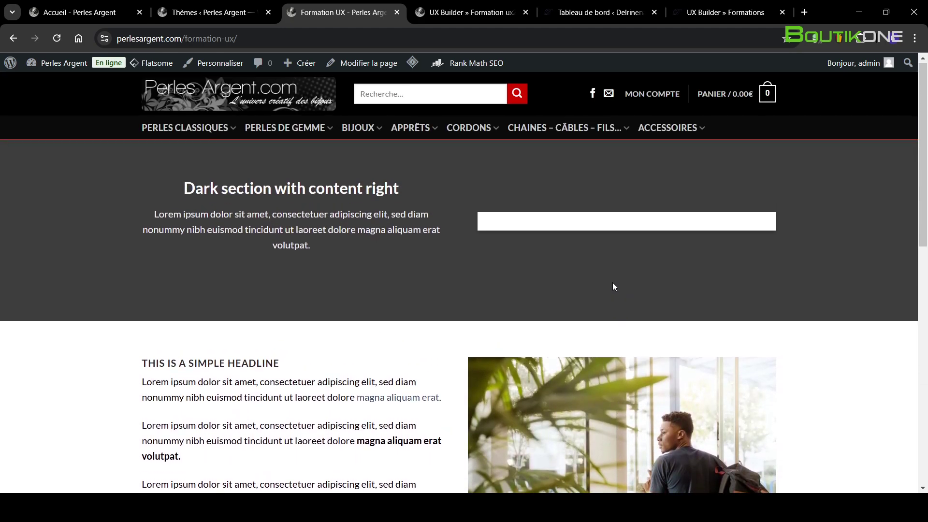